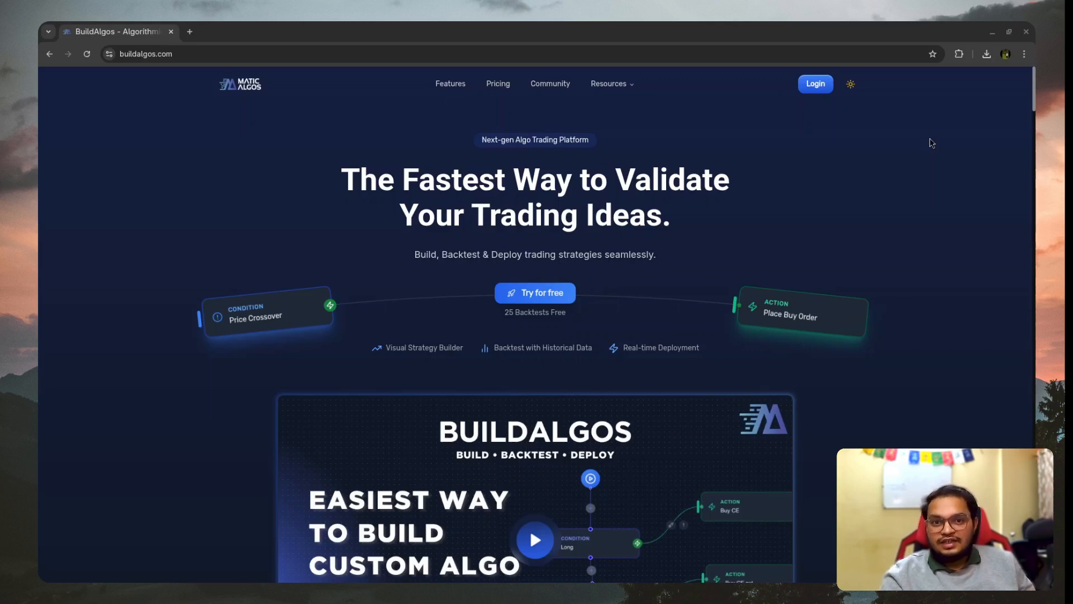
- Look over the home page's introduction video, supported brokers and feature sections
{"action": "scroll", "coordinate": [734, 302], "scroll_direction": "down", "scroll_amount": 10}
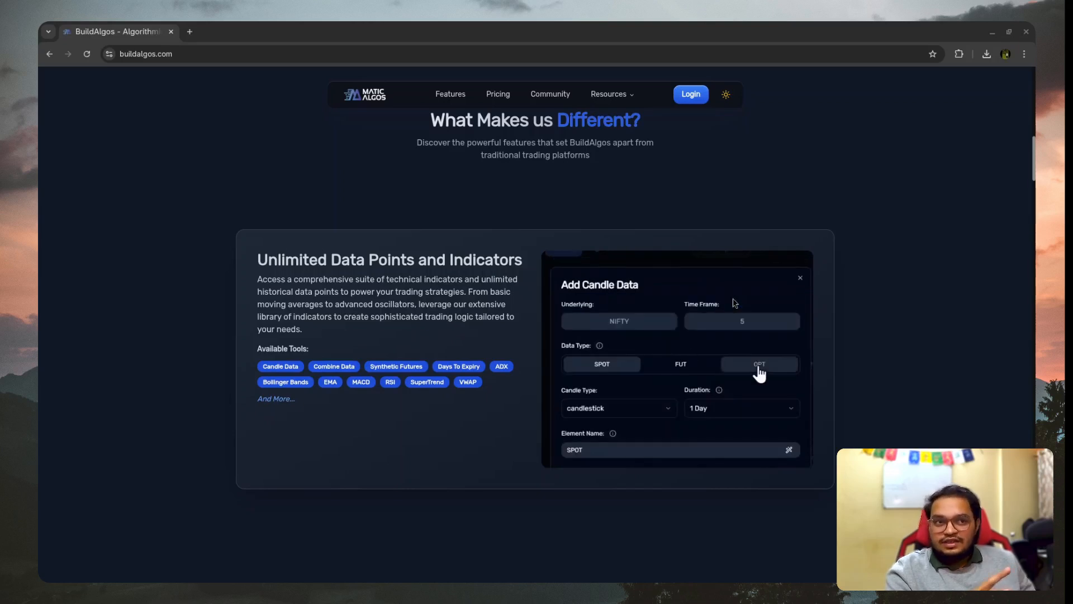
{"action": "scroll", "coordinate": [734, 303], "scroll_direction": "down", "scroll_amount": 2}
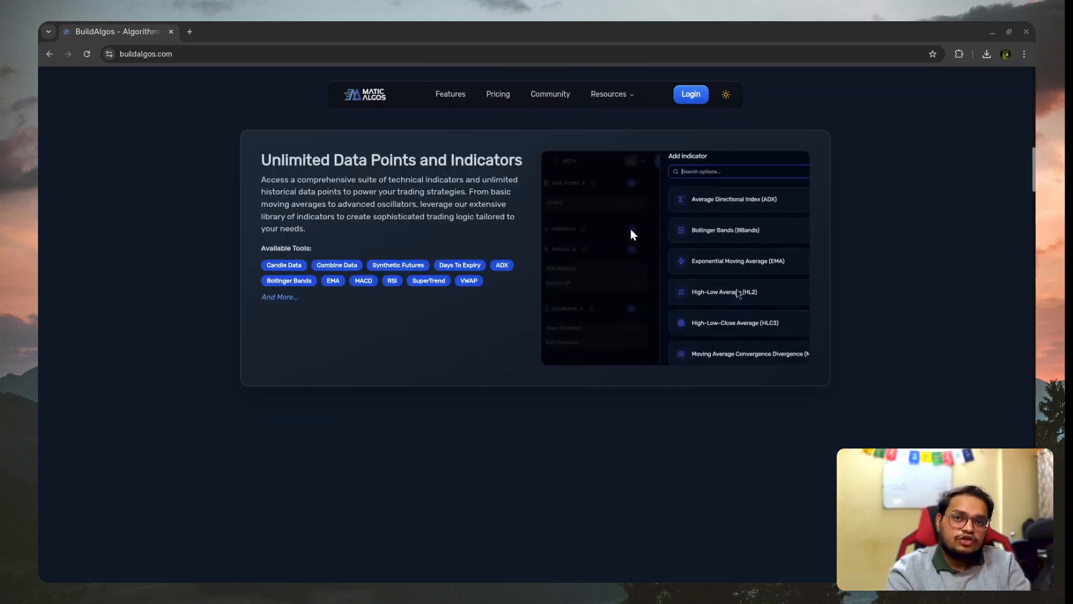
{"action": "scroll", "coordinate": [738, 293], "scroll_direction": "up", "scroll_amount": 2}
{"action": "scroll", "coordinate": [739, 294], "scroll_direction": "up", "scroll_amount": 10}
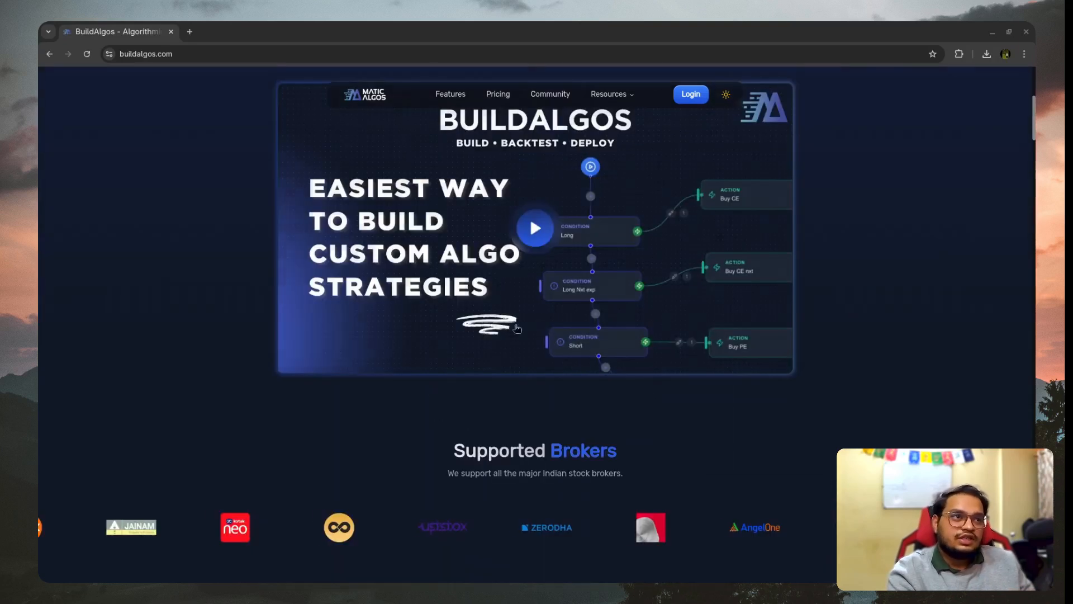
{"action": "scroll", "coordinate": [481, 302], "scroll_direction": "down", "scroll_amount": 2}
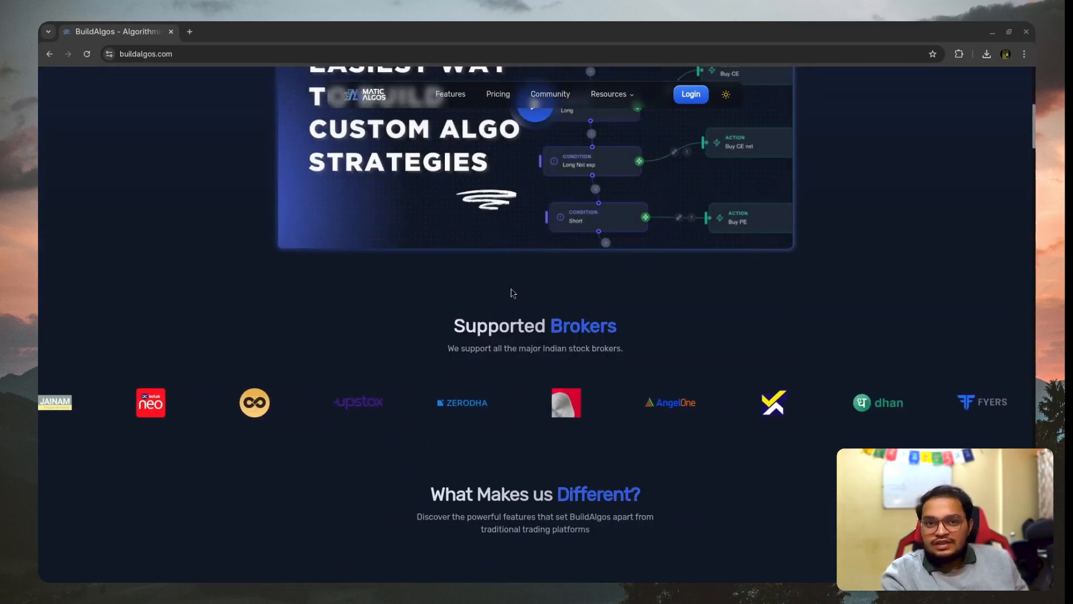
{"action": "scroll", "coordinate": [585, 392], "scroll_direction": "up", "scroll_amount": 8}
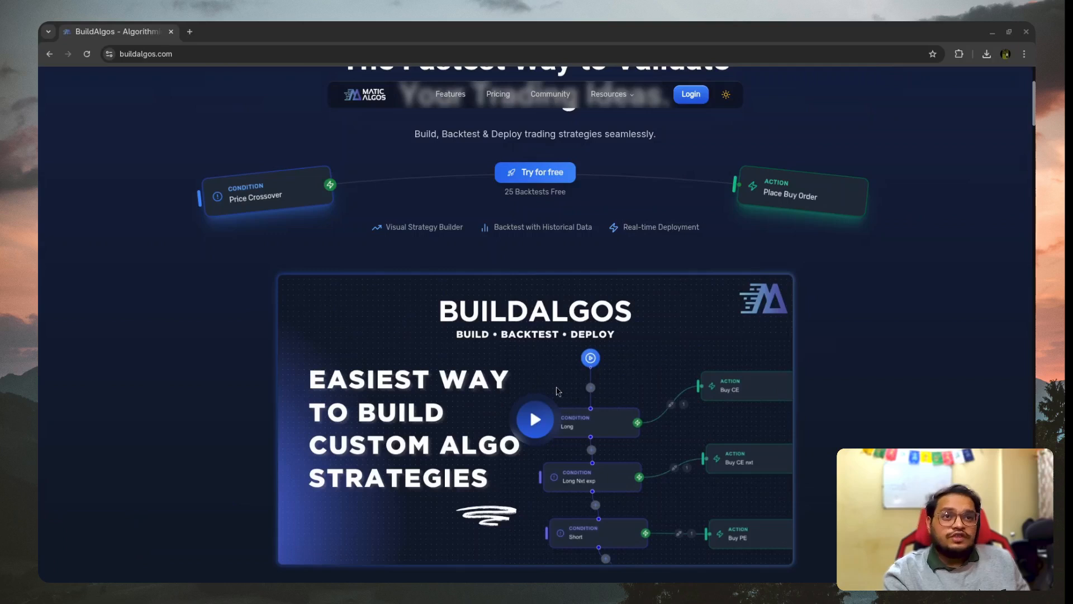
- Log in with the prefilled credentials, agreeing to the Terms and Conditions, and acknowledge the risk disclosures on derivatives
{"action": "left_click", "coordinate": [815, 83]}
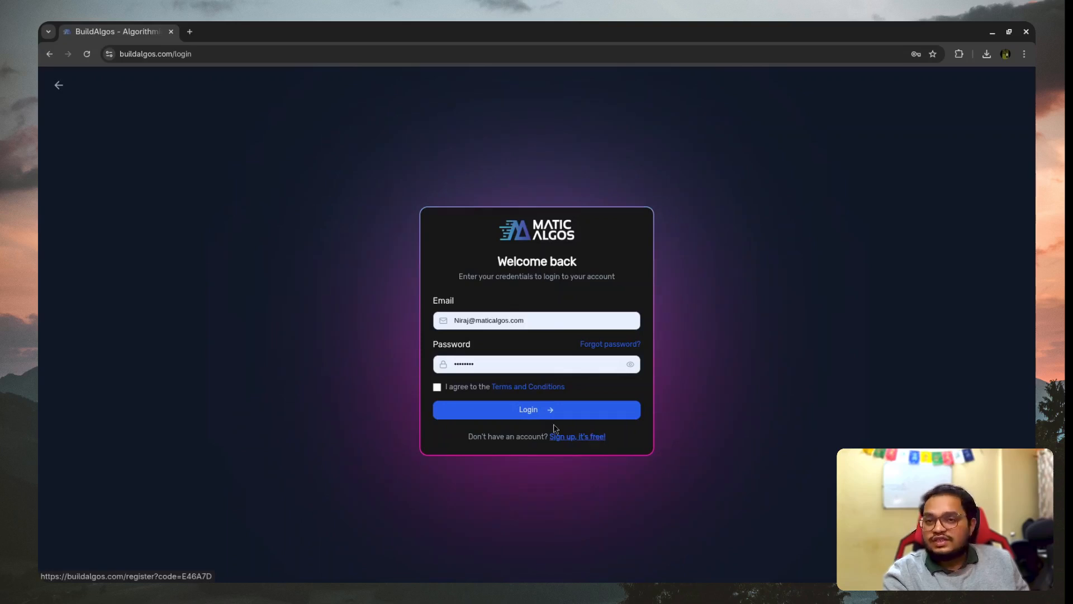
{"action": "left_click", "coordinate": [438, 387]}
{"action": "left_click", "coordinate": [500, 415]}
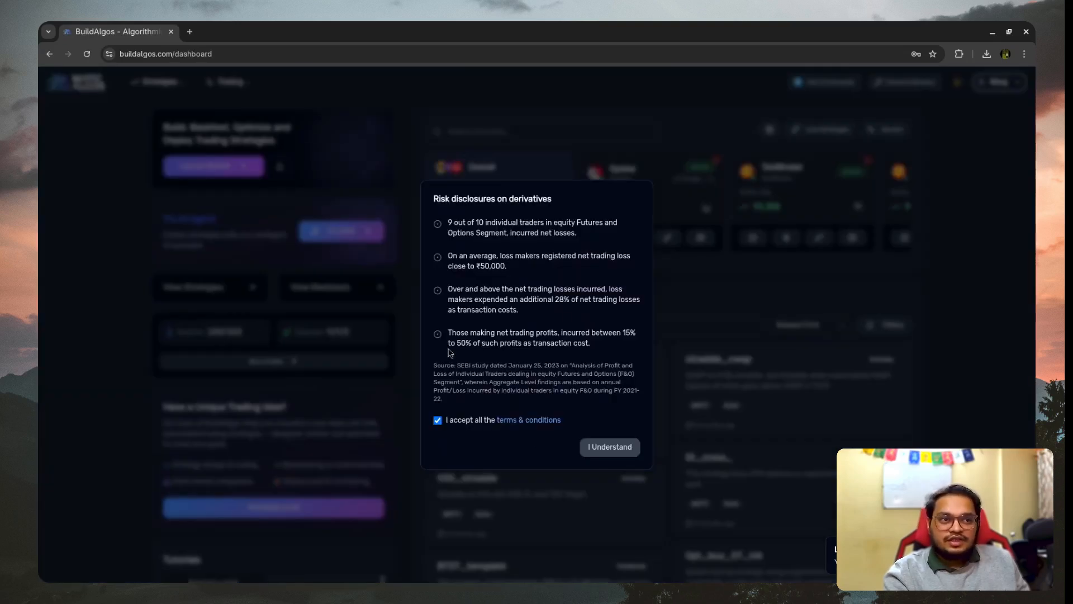
{"action": "left_click", "coordinate": [617, 446]}
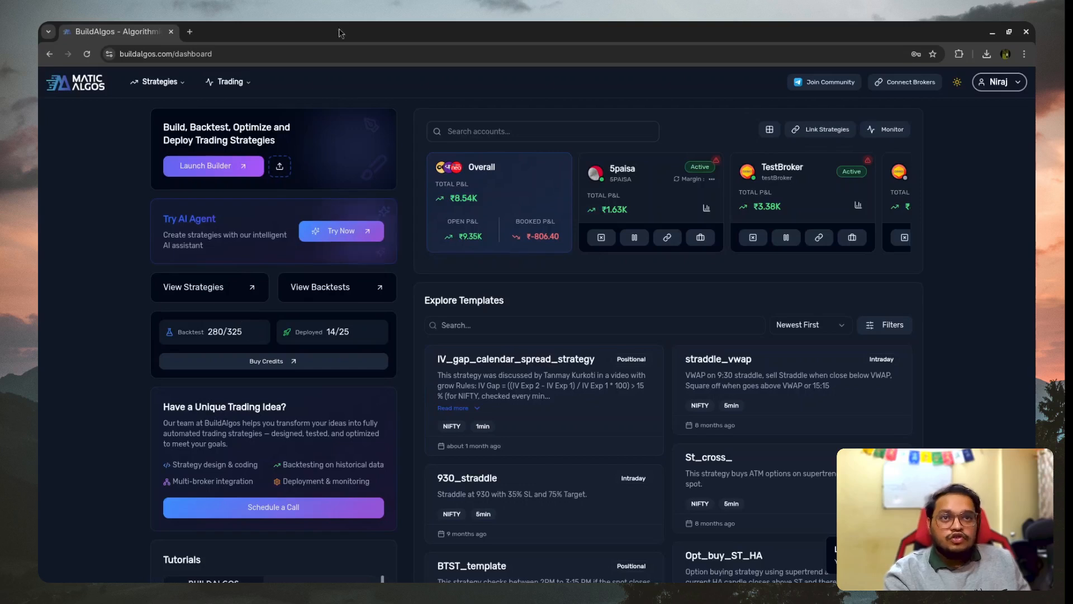
- Look over the dashboard's strategy templates and connected broker account cards
{"action": "scroll", "coordinate": [276, 328], "scroll_direction": "down", "scroll_amount": 1}
{"action": "scroll", "coordinate": [276, 328], "scroll_direction": "up", "scroll_amount": 1}
{"action": "scroll", "coordinate": [800, 249], "scroll_direction": "down", "scroll_amount": 2}
{"action": "scroll", "coordinate": [635, 138], "scroll_direction": "up", "scroll_amount": 2}
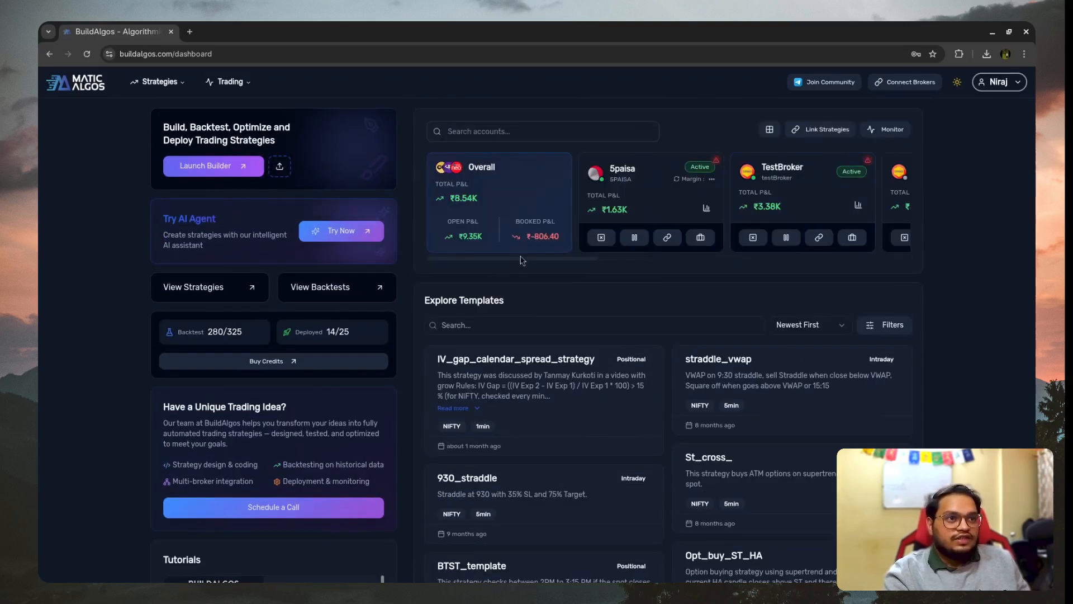
{"action": "scroll", "coordinate": [522, 263], "scroll_direction": "right", "scroll_amount": 5}
{"action": "scroll", "coordinate": [670, 262], "scroll_direction": "left", "scroll_amount": 5}
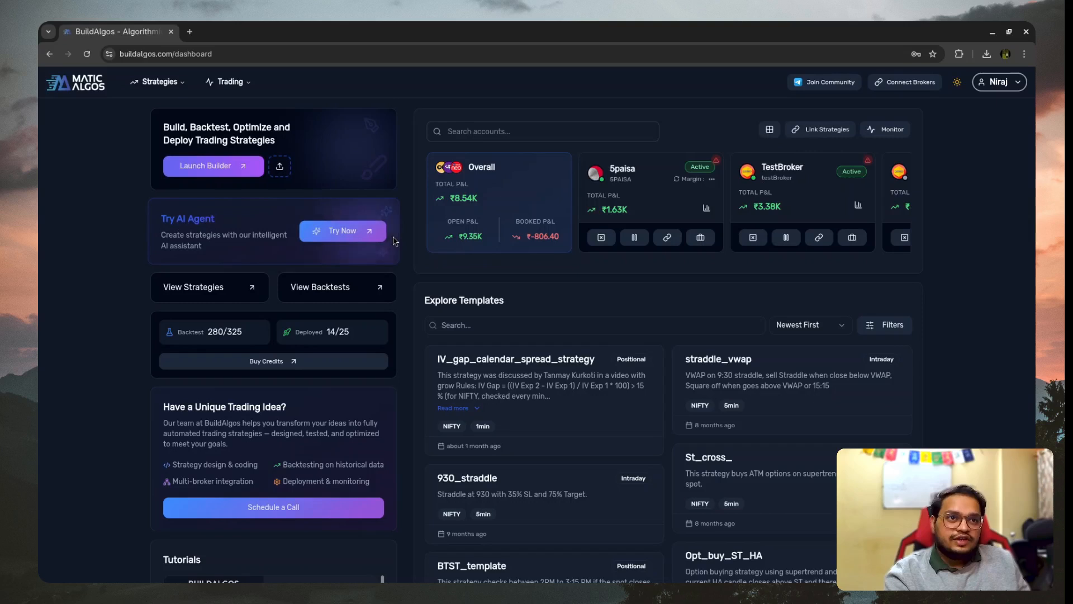
- Launch the strategy builder from the dashboard and bring the whole default entry and exit flow into view
{"action": "left_click", "coordinate": [187, 174]}
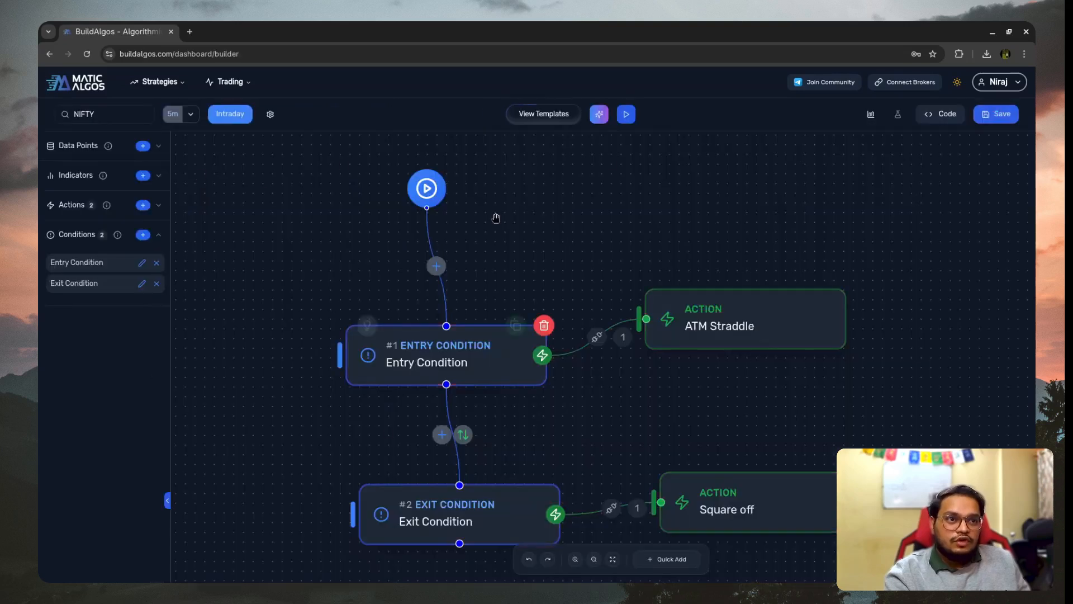
{"action": "scroll", "coordinate": [484, 192], "scroll_direction": "down", "scroll_amount": 3}
{"action": "scroll", "coordinate": [547, 256], "scroll_direction": "up", "scroll_amount": 1}
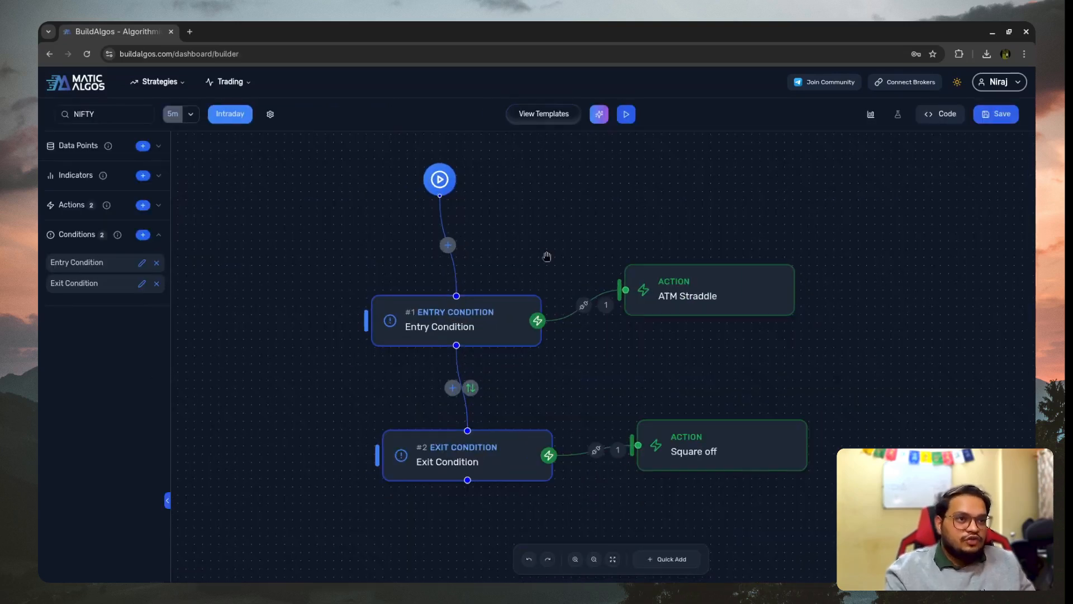
{"action": "scroll", "coordinate": [682, 213], "scroll_direction": "up", "scroll_amount": 1}
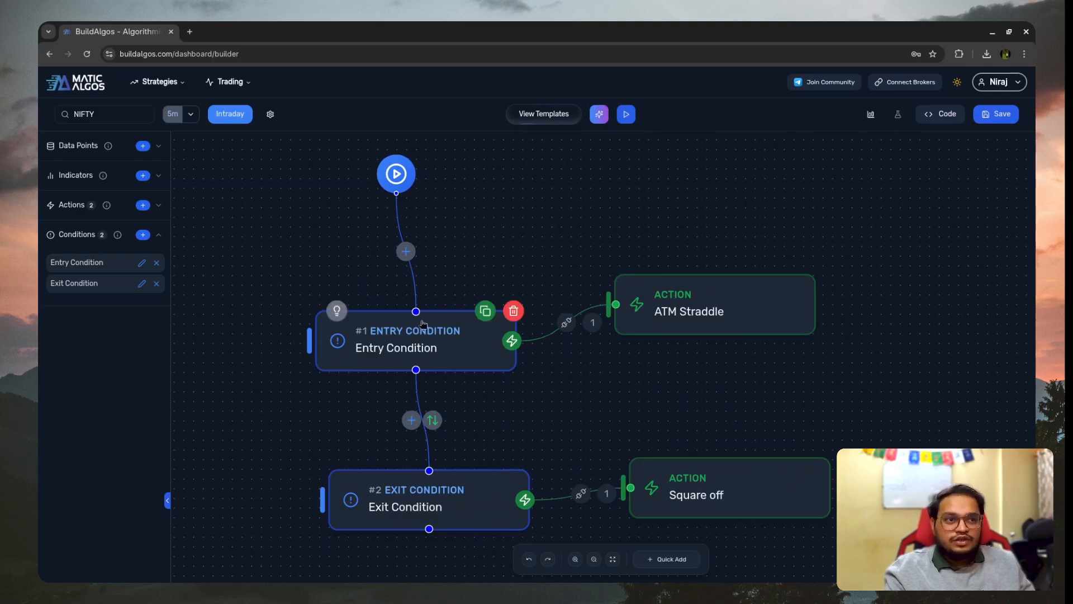
{"action": "mouse_move", "coordinate": [382, 316]}
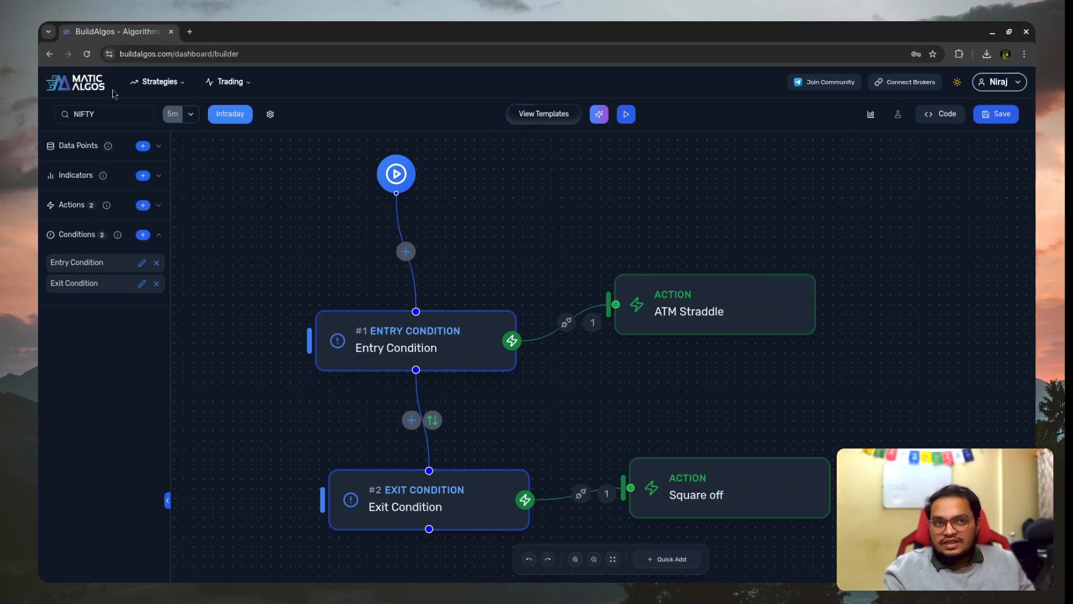
- Check the instrument selection, keeping NIFTY, and select 5m as the strategy's time frame
{"action": "left_click", "coordinate": [99, 115]}
{"action": "left_click", "coordinate": [637, 260]}
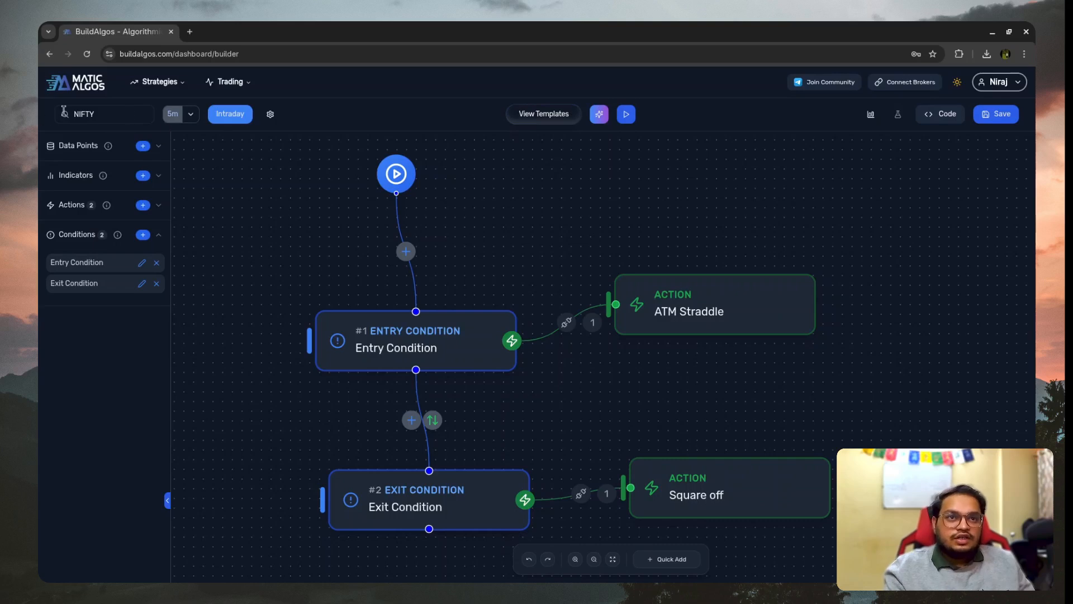
{"action": "left_click", "coordinate": [191, 114]}
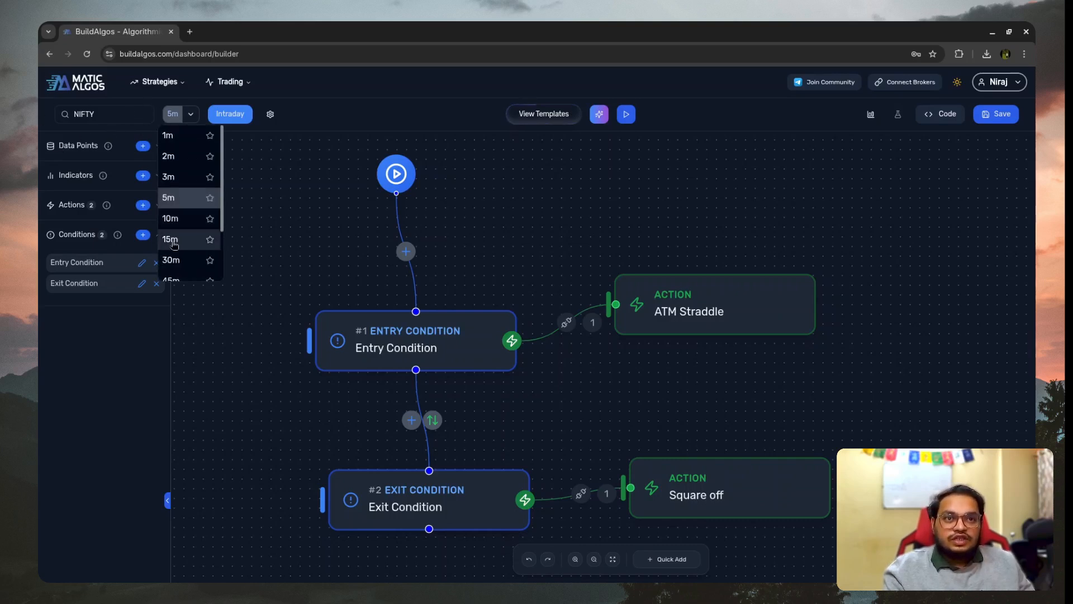
{"action": "scroll", "coordinate": [190, 252], "scroll_direction": "down", "scroll_amount": 2}
{"action": "scroll", "coordinate": [190, 240], "scroll_direction": "up", "scroll_amount": 2}
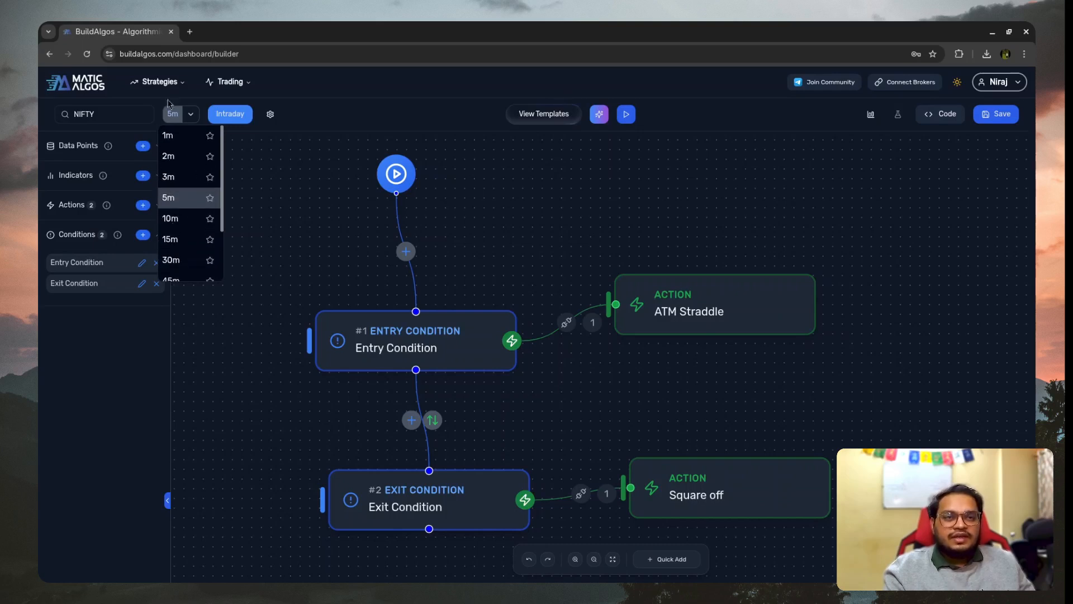
{"action": "left_click", "coordinate": [179, 206]}
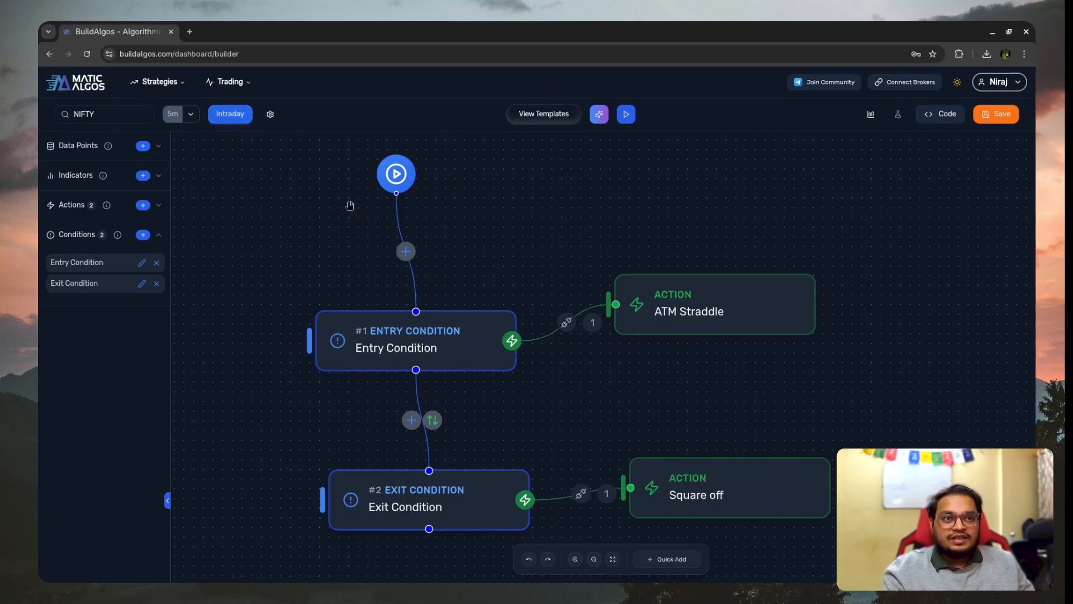
- Rearrange the flow: shift the start, Entry Condition and Exit Condition nodes left, and move the ATM Straddle action up and right
{"action": "left_click_drag", "start_coordinate": [397, 173], "coordinate": [347, 183]}
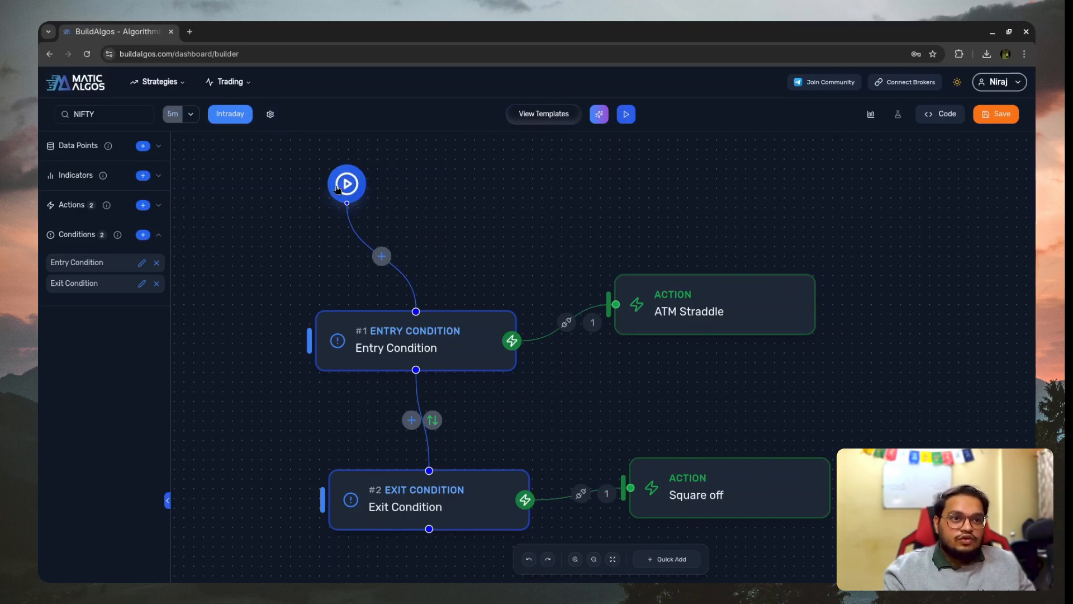
{"action": "mouse_move", "coordinate": [323, 338]}
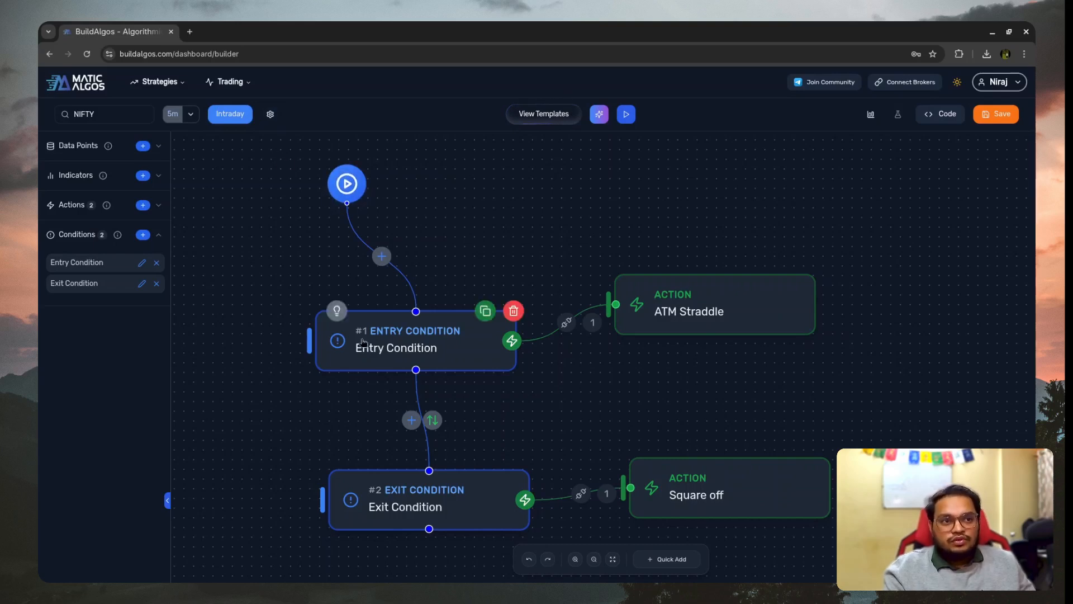
{"action": "left_click_drag", "start_coordinate": [362, 342], "coordinate": [333, 340]}
{"action": "mouse_move", "coordinate": [413, 515]}
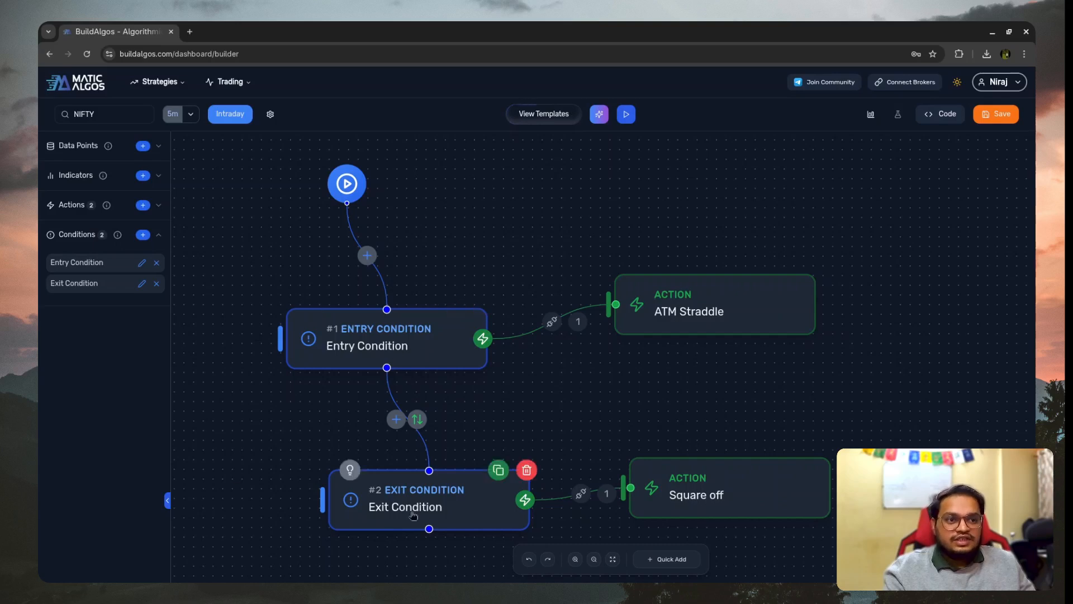
{"action": "left_click_drag", "start_coordinate": [414, 515], "coordinate": [365, 513]}
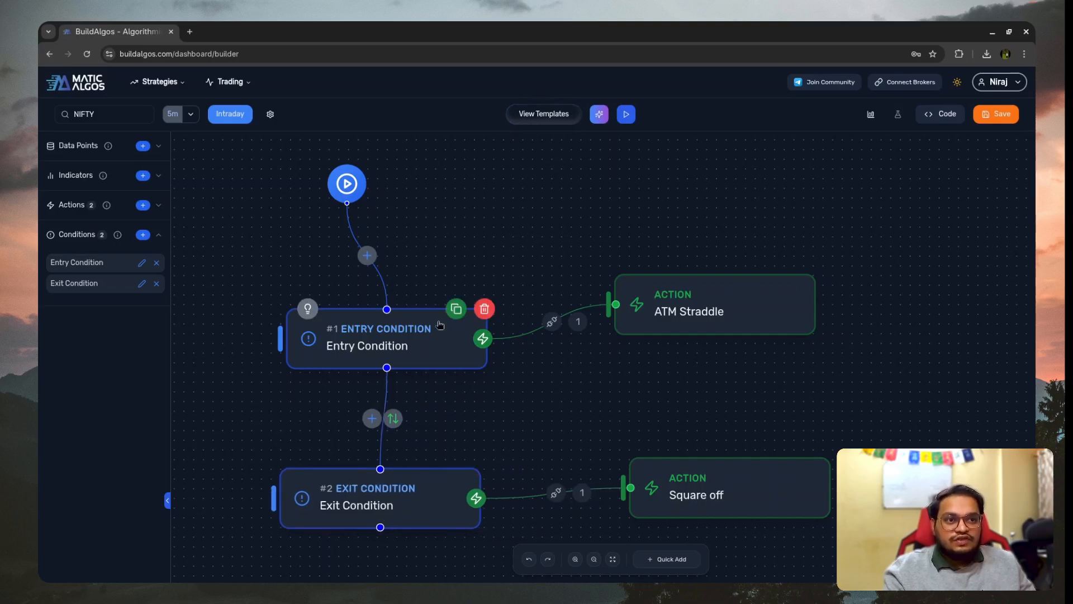
{"action": "mouse_move", "coordinate": [408, 506]}
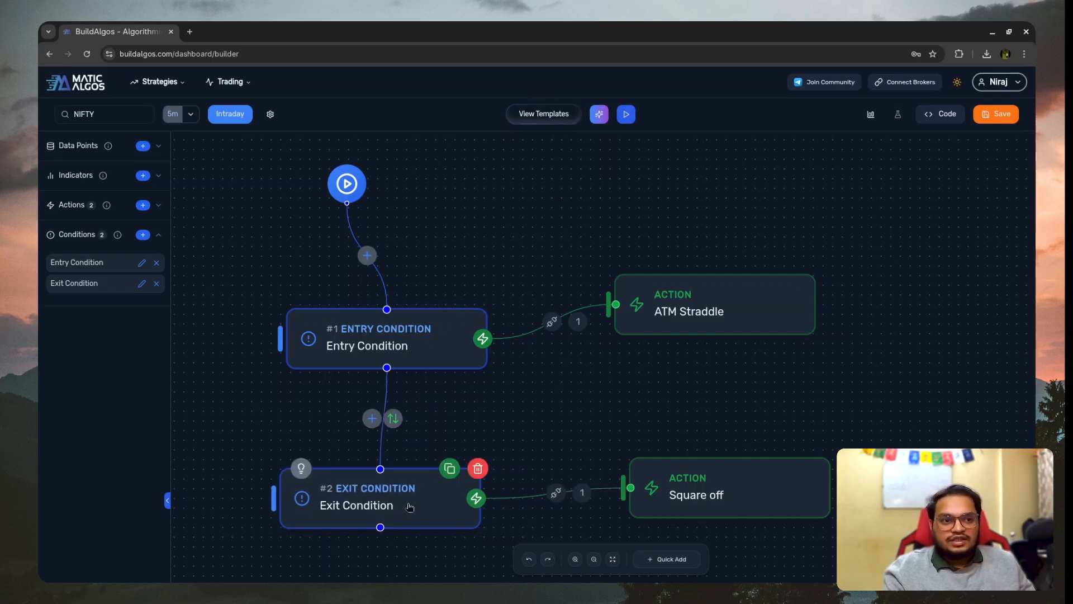
{"action": "mouse_move", "coordinate": [359, 354]}
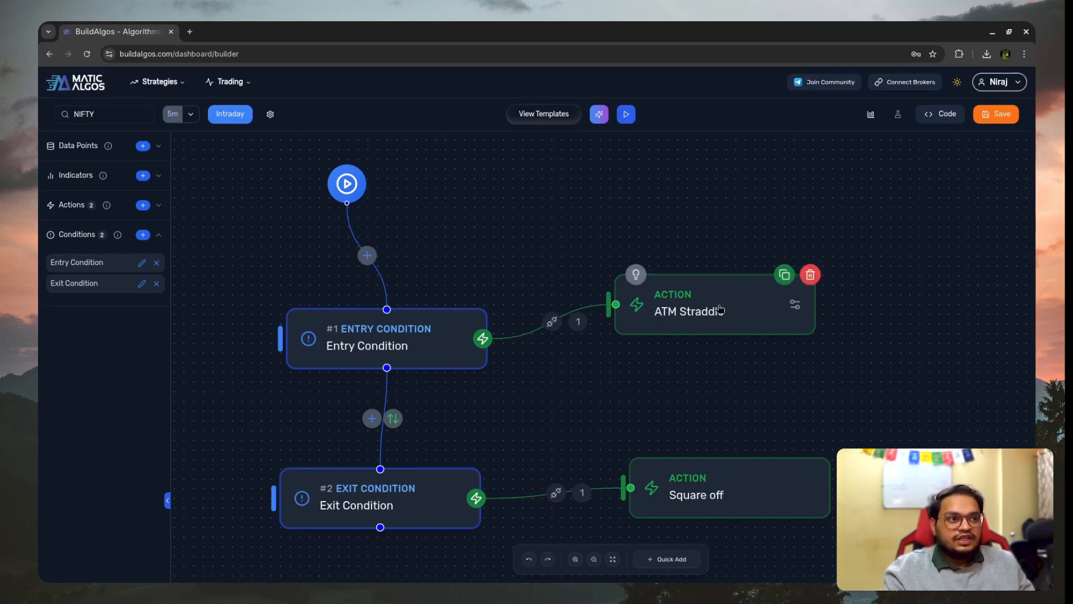
{"action": "left_click_drag", "start_coordinate": [723, 309], "coordinate": [737, 266]}
{"action": "left_click_drag", "start_coordinate": [626, 324], "coordinate": [759, 281]}
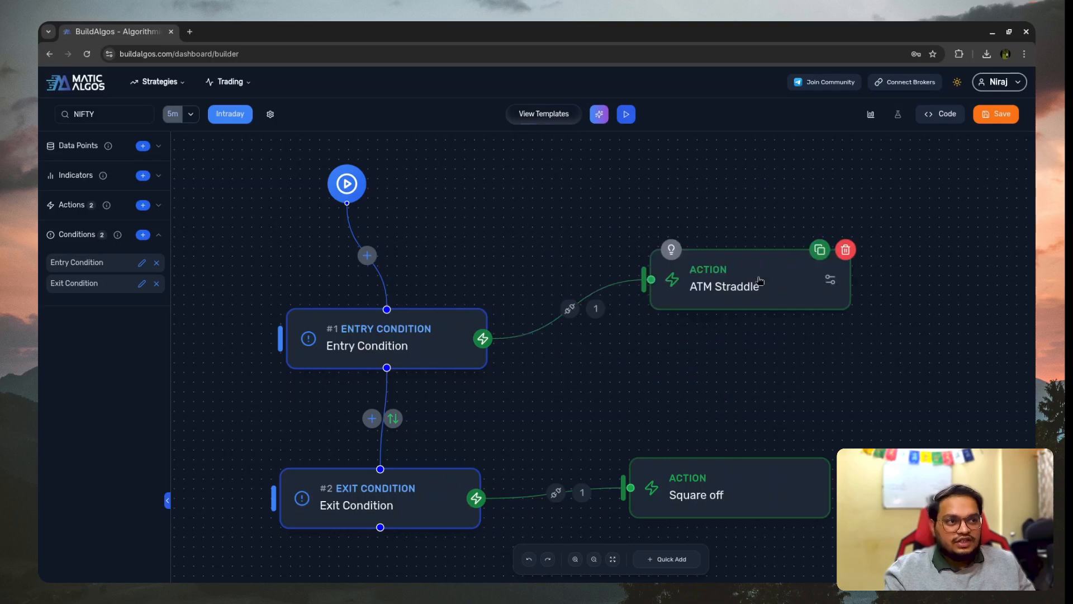
- Link the Entry Condition to the Square off action as a second connection and remove that link again
{"action": "left_click_drag", "start_coordinate": [483, 338], "coordinate": [631, 487]}
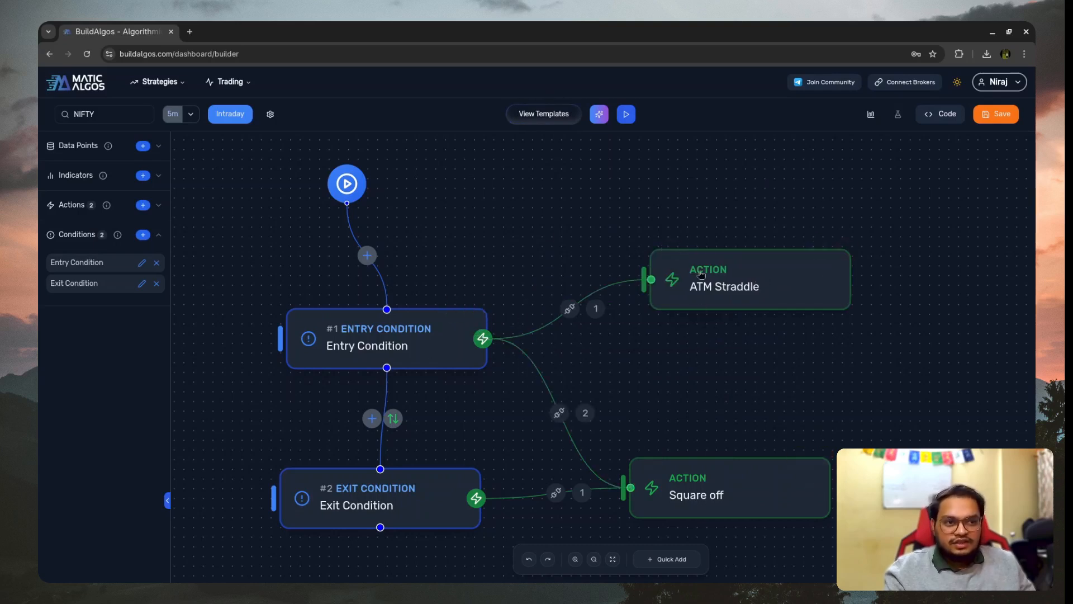
{"action": "left_click", "coordinate": [558, 412]}
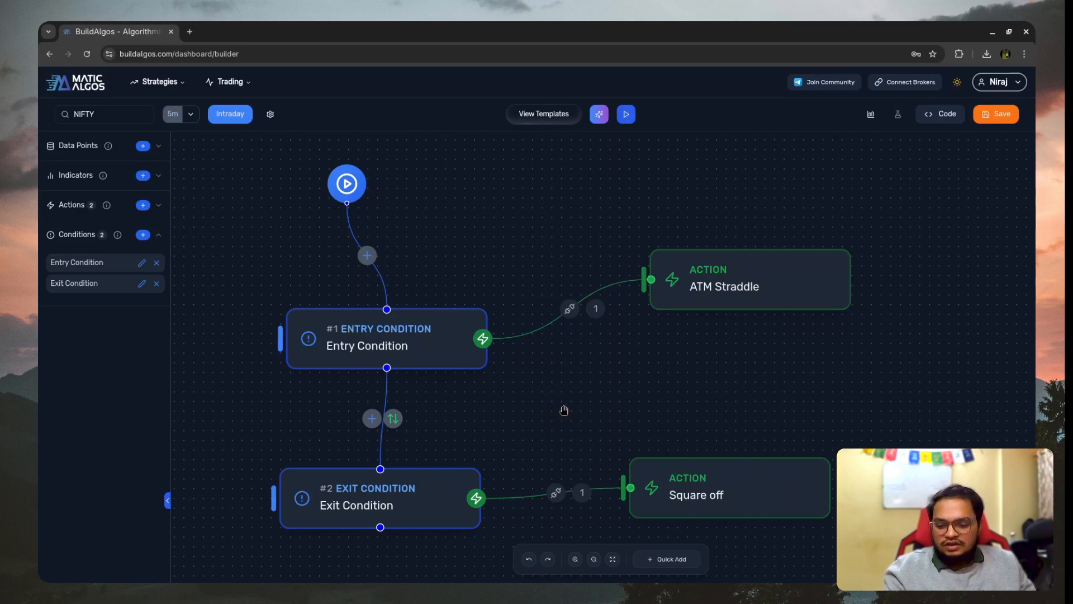
- Open the Entry Condition node's settings and examine its entry type, limits and candle time rule
{"action": "mouse_move", "coordinate": [754, 275]}
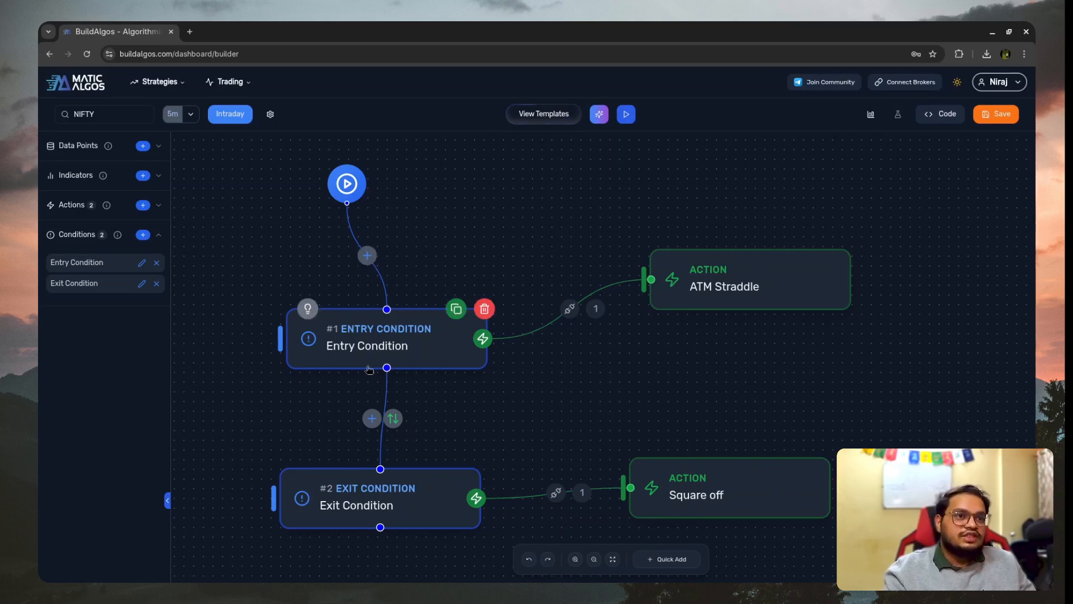
{"action": "left_click", "coordinate": [330, 345]}
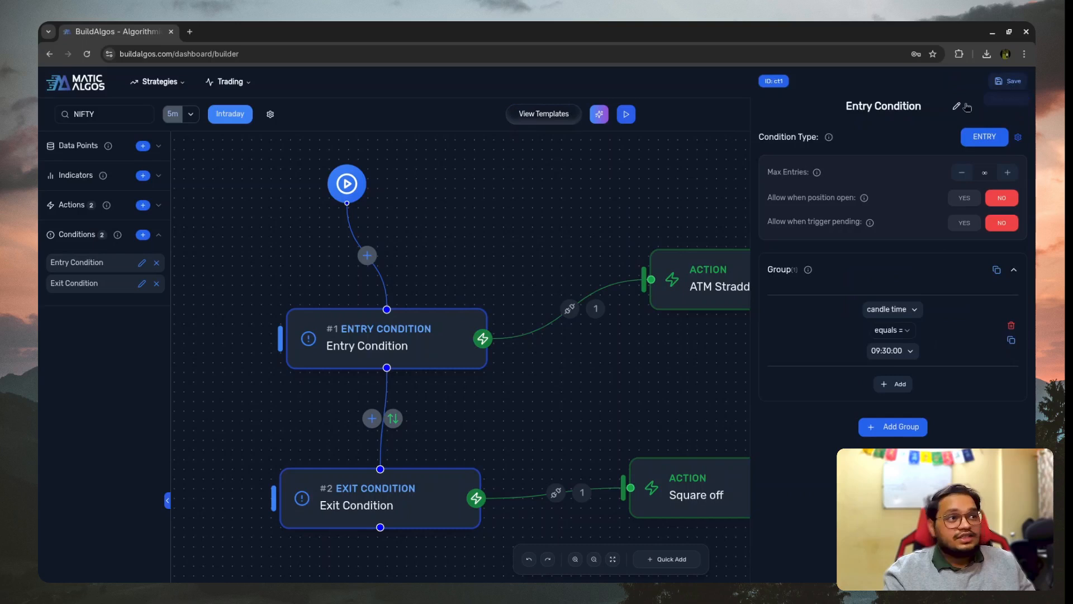
{"action": "left_click", "coordinate": [1005, 84]}
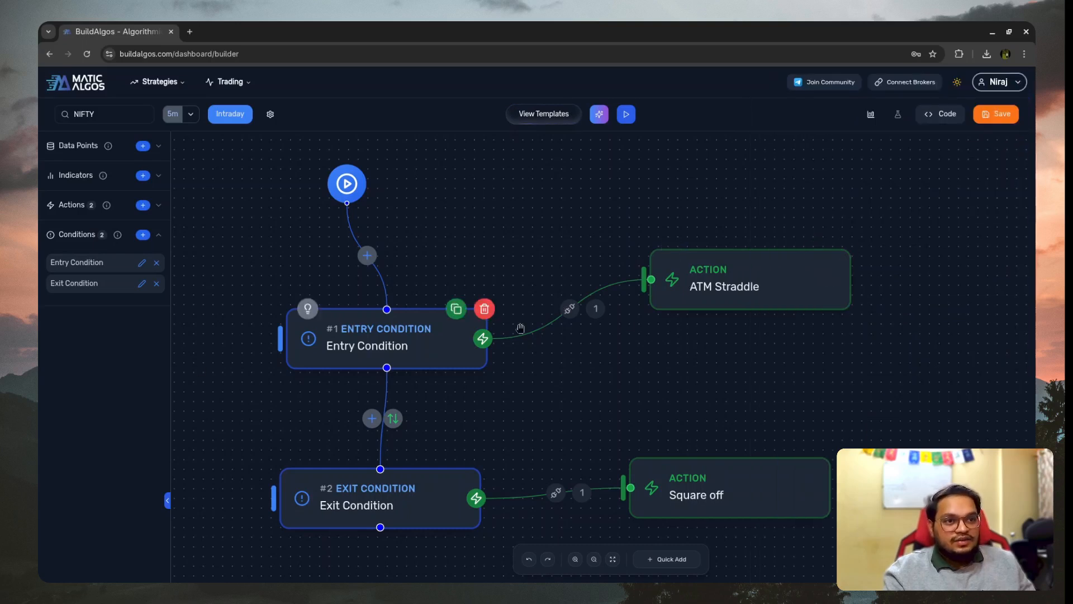
{"action": "left_click", "coordinate": [351, 334]}
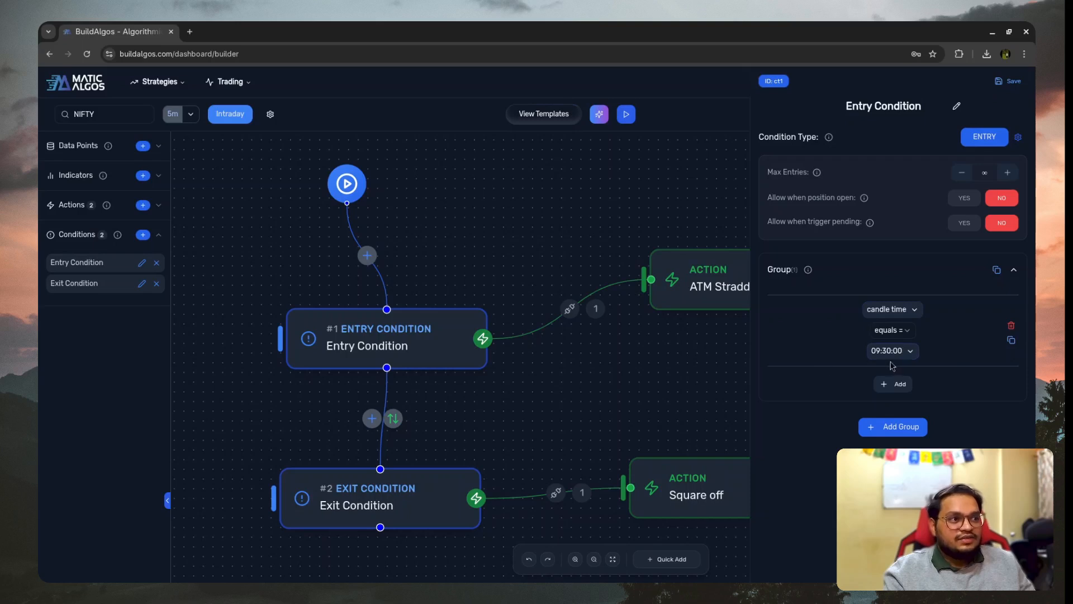
- Open the ATM Straddle action and examine the option, strike, expiry, target and stop loss settings of both legs
{"action": "left_click", "coordinate": [575, 307]}
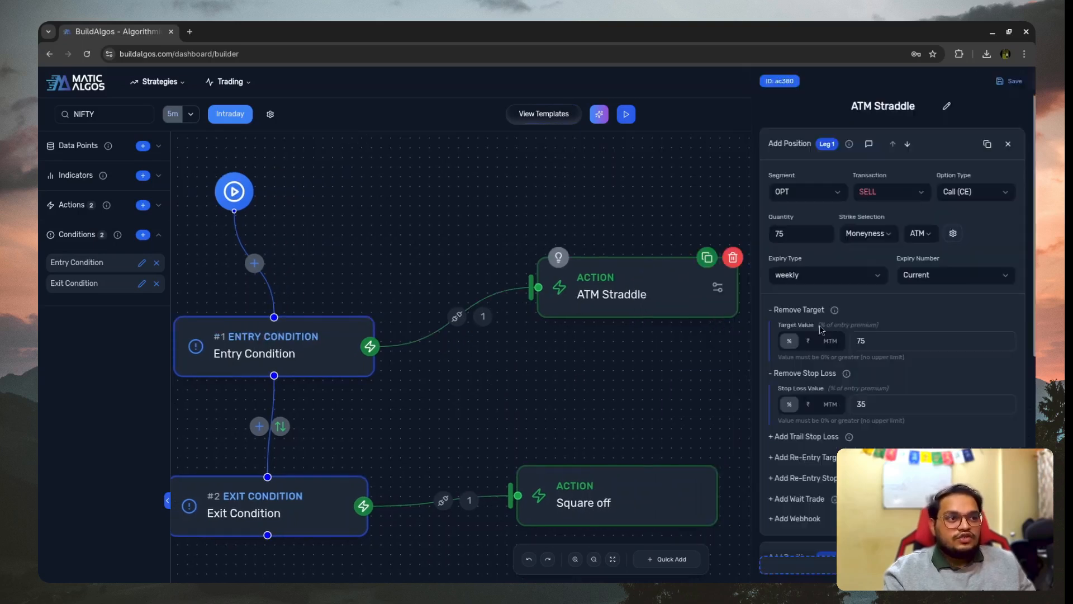
{"action": "scroll", "coordinate": [895, 243], "scroll_direction": "down", "scroll_amount": 7}
{"action": "scroll", "coordinate": [911, 241], "scroll_direction": "up", "scroll_amount": 1}
{"action": "scroll", "coordinate": [894, 240], "scroll_direction": "up", "scroll_amount": 8}
{"action": "scroll", "coordinate": [775, 214], "scroll_direction": "down", "scroll_amount": 3}
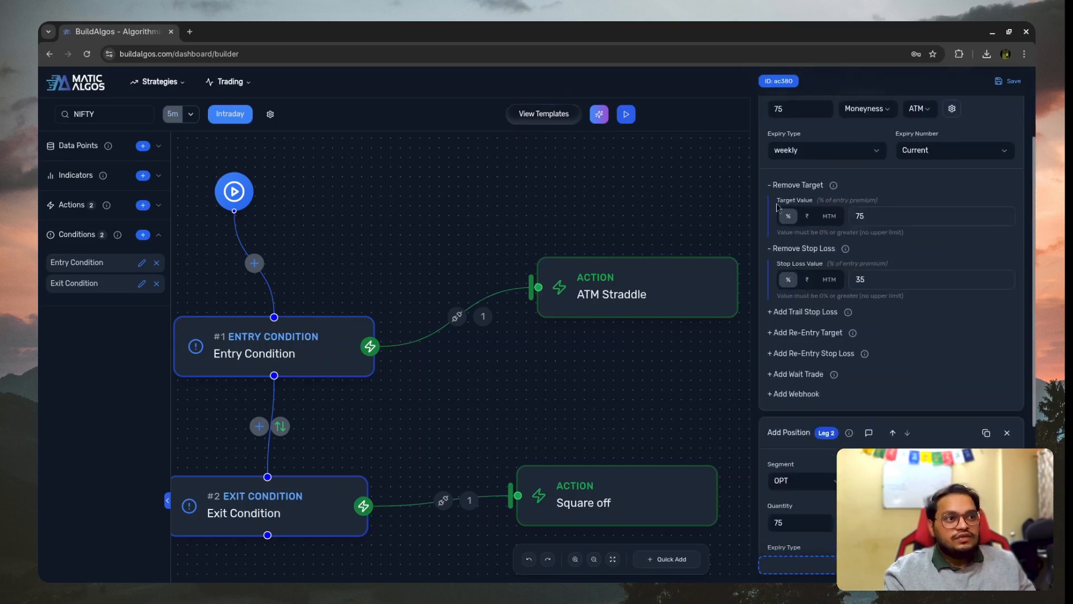
{"action": "scroll", "coordinate": [890, 331], "scroll_direction": "down", "scroll_amount": 5}
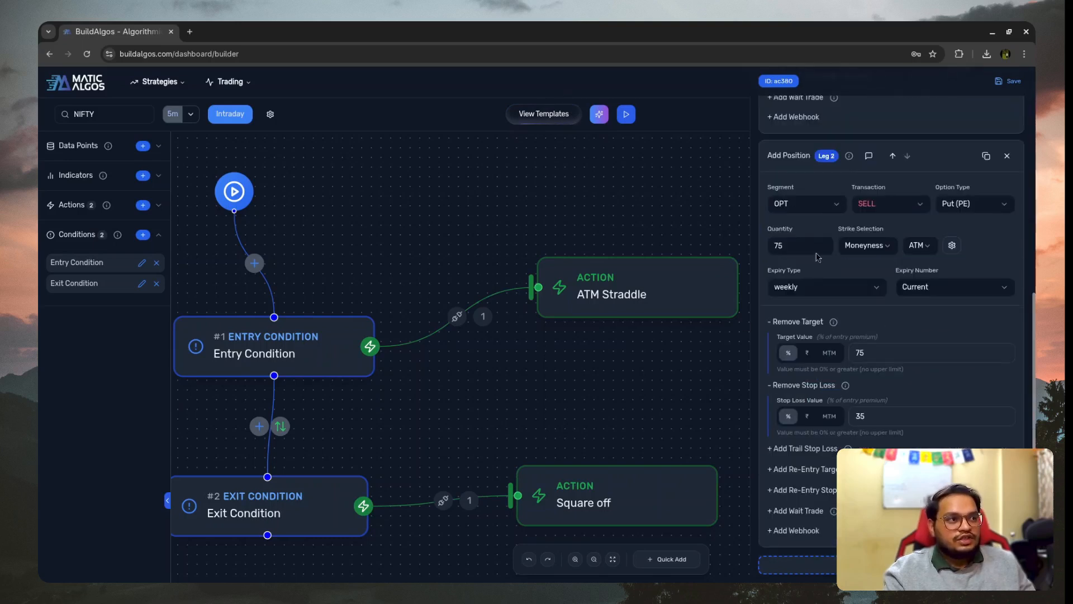
{"action": "scroll", "coordinate": [872, 201], "scroll_direction": "up", "scroll_amount": 2}
{"action": "scroll", "coordinate": [873, 206], "scroll_direction": "up", "scroll_amount": 2}
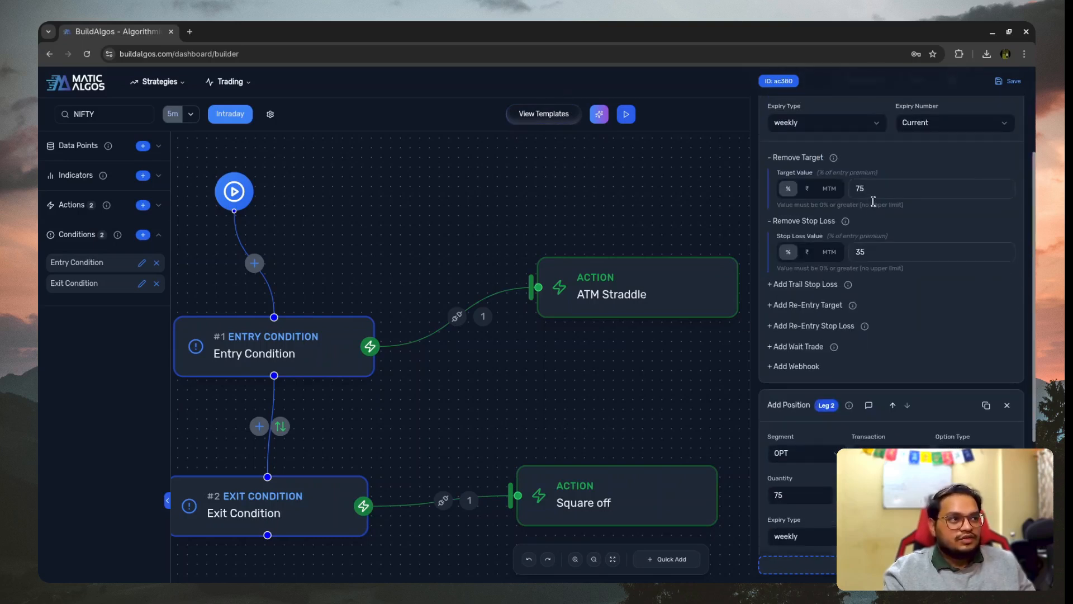
- Save the ATM Straddle action and shift the Entry Condition node slightly left in the flow
{"action": "left_click", "coordinate": [1009, 82]}
{"action": "left_click_drag", "start_coordinate": [486, 387], "coordinate": [618, 348]}
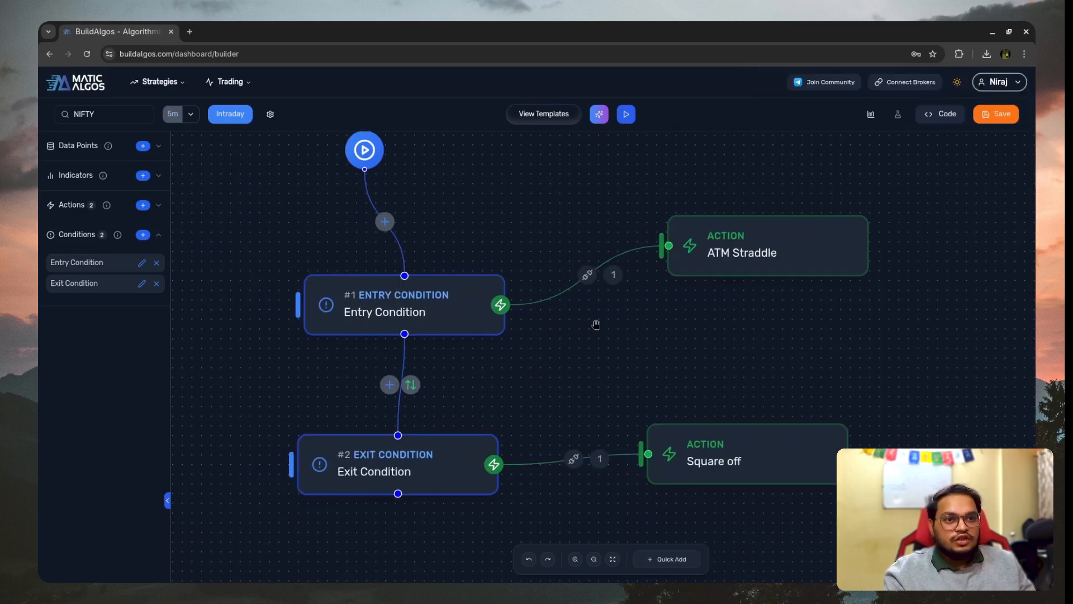
{"action": "scroll", "coordinate": [625, 397], "scroll_direction": "down", "scroll_amount": 2}
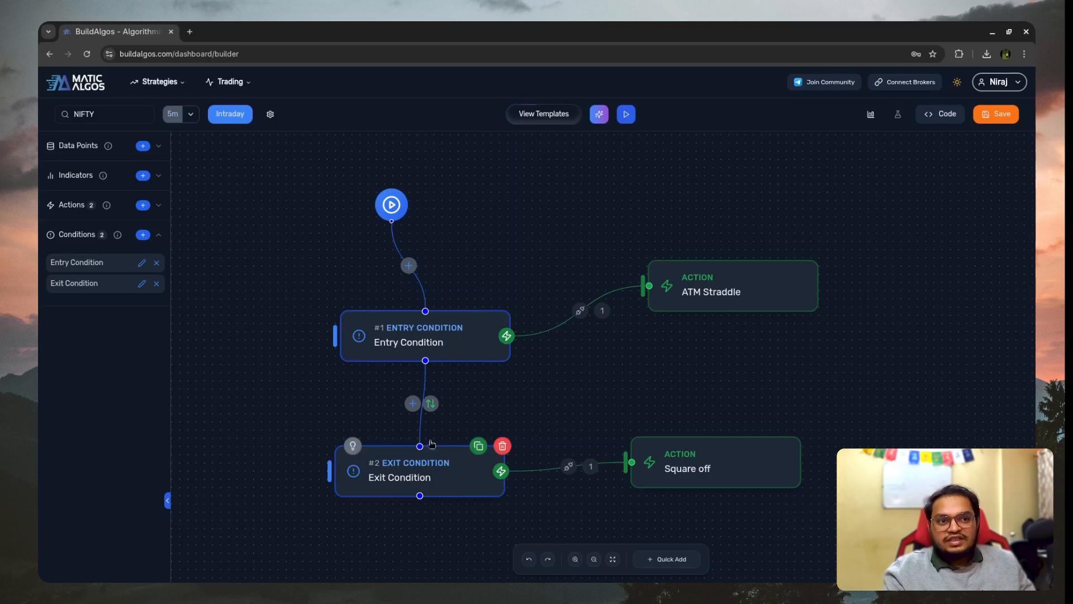
{"action": "left_click_drag", "start_coordinate": [387, 322], "coordinate": [364, 318]}
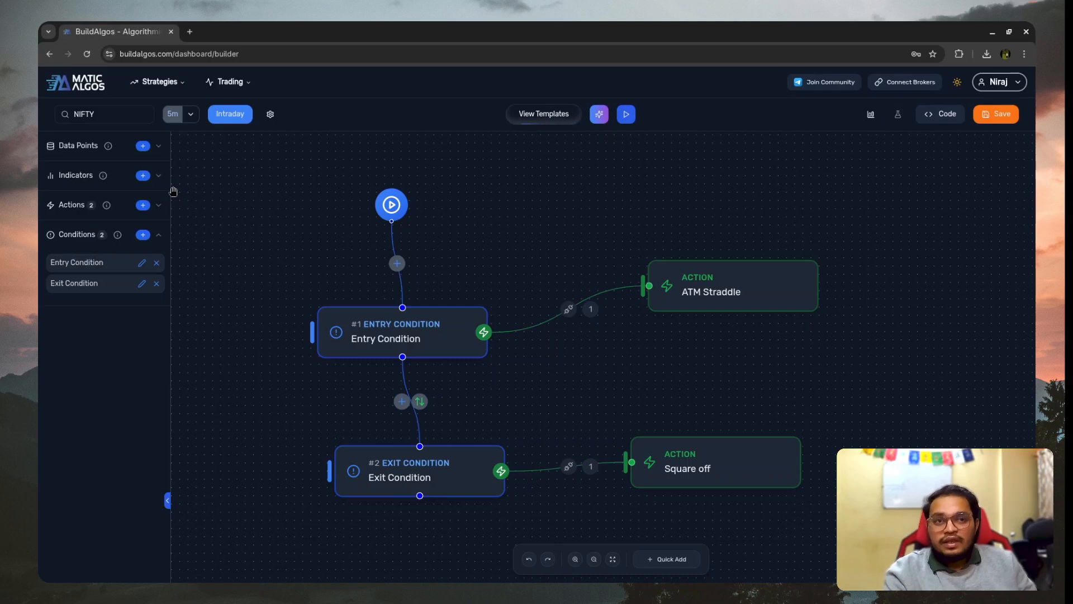
- Examine the data point types that can be added to the strategy and close the list
{"action": "left_click", "coordinate": [143, 146]}
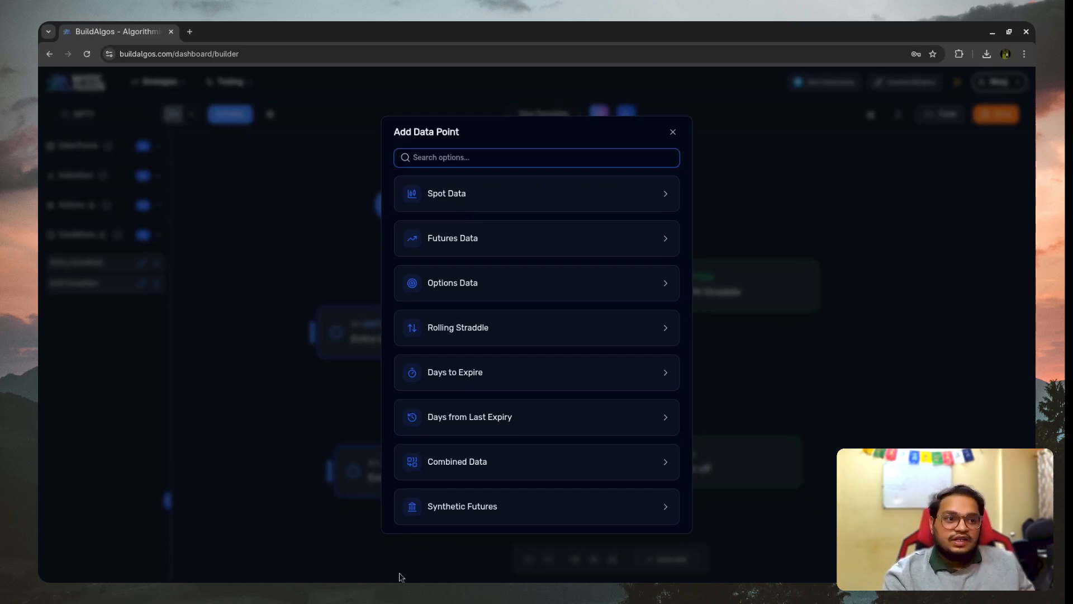
{"action": "left_click", "coordinate": [672, 133]}
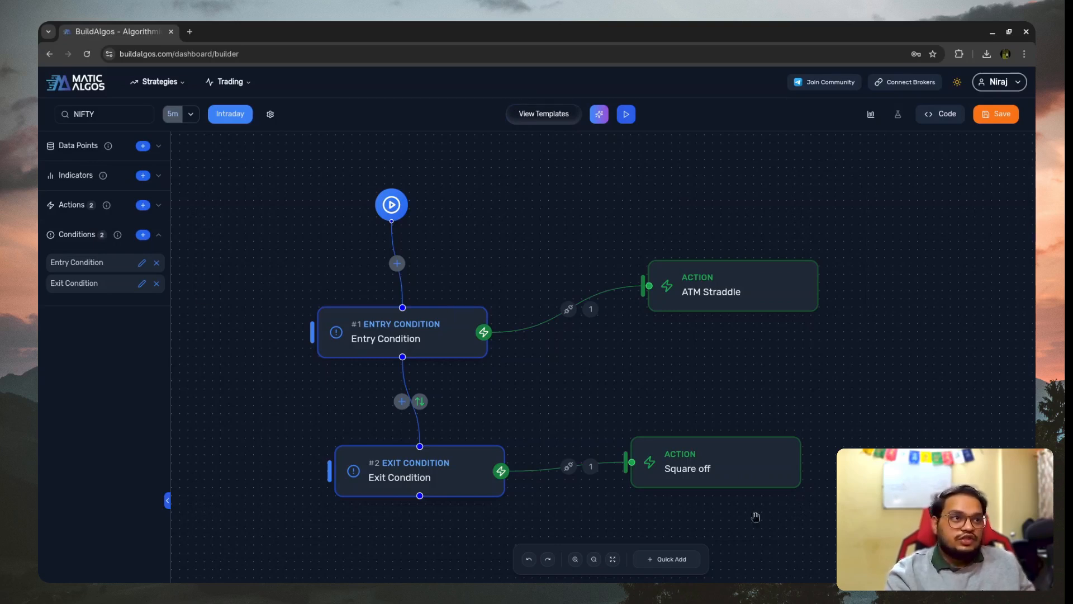
- Compare the Entry Condition's rule with the ATM Straddle action's leg settings, ending back on the Entry Condition
{"action": "left_click", "coordinate": [378, 338]}
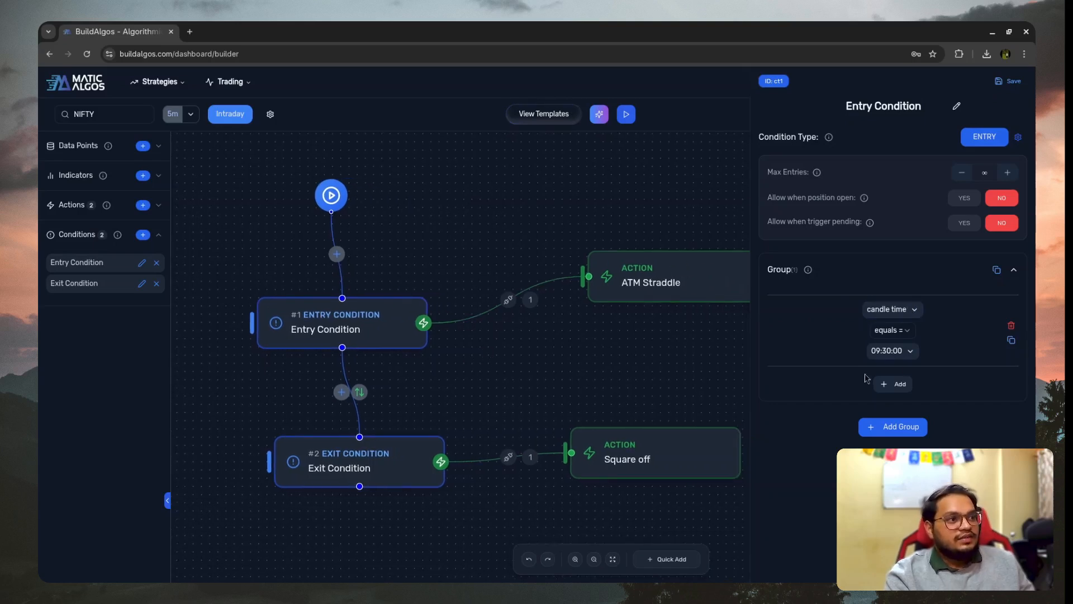
{"action": "left_click", "coordinate": [615, 275]}
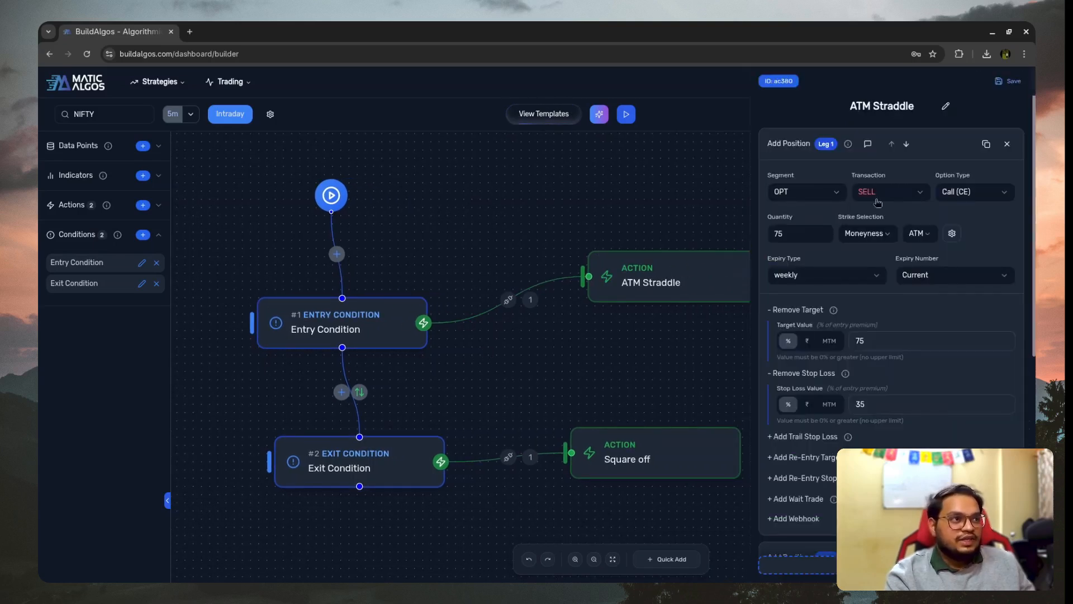
{"action": "scroll", "coordinate": [879, 193], "scroll_direction": "down", "scroll_amount": 7}
{"action": "scroll", "coordinate": [881, 317], "scroll_direction": "up", "scroll_amount": 7}
{"action": "left_click", "coordinate": [345, 337]}
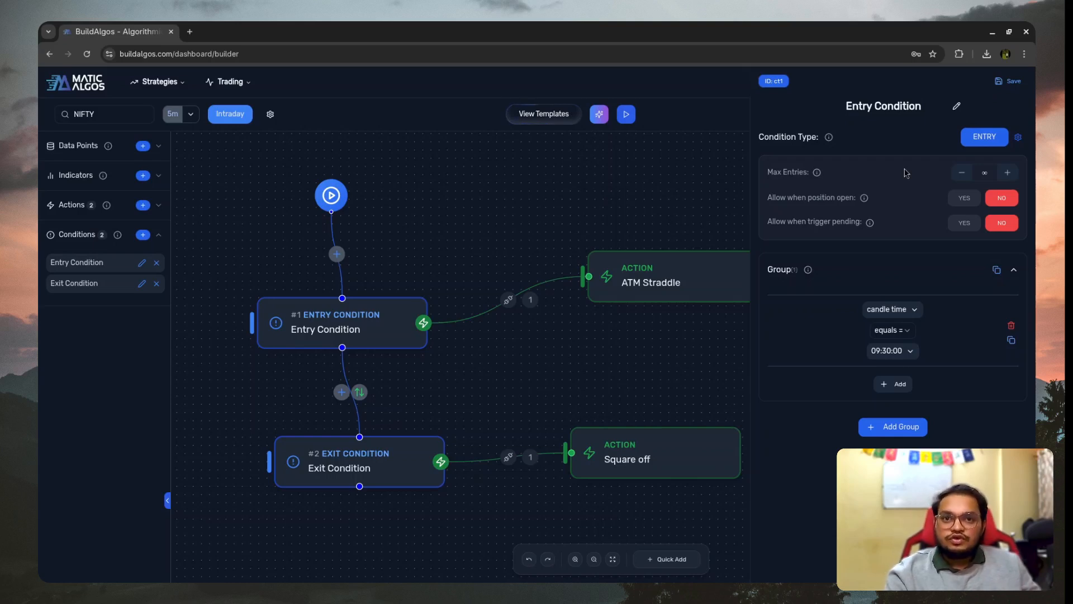
- Open docs.buildalgos.com in a new browser tab and read how conditions work on the Conditions page under Building Strategies
{"action": "left_click", "coordinate": [189, 32]}
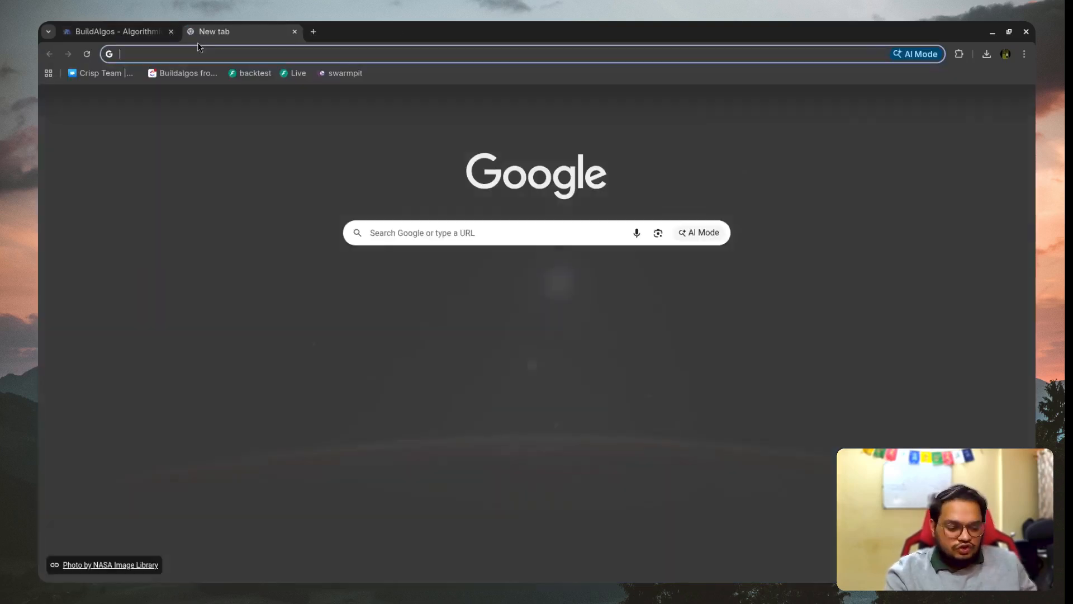
{"action": "type", "text": "docs"}
{"action": "key", "text": "Return"}
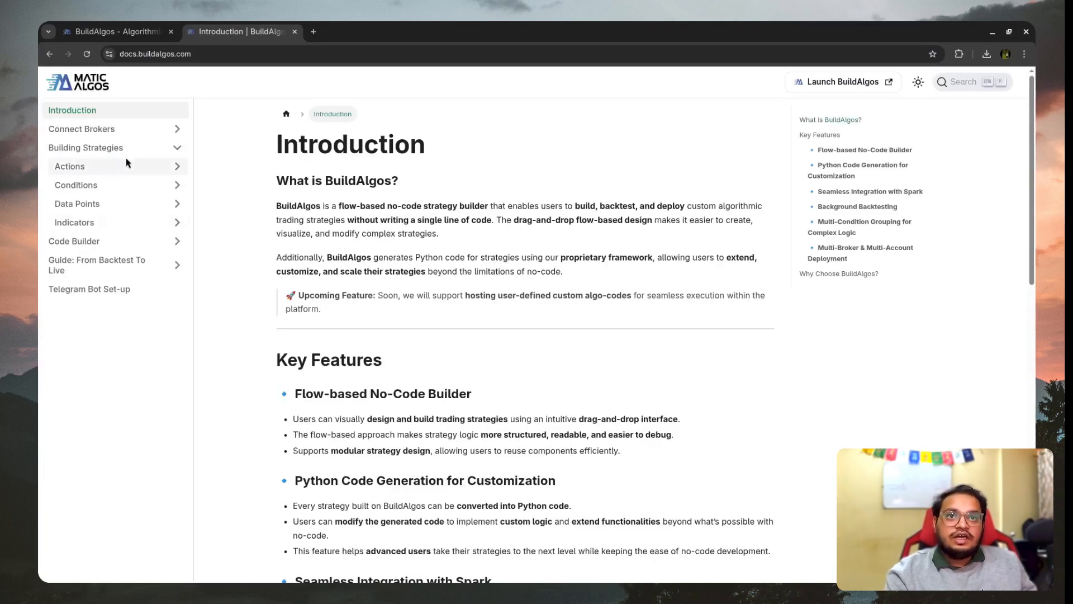
{"action": "left_click", "coordinate": [92, 186]}
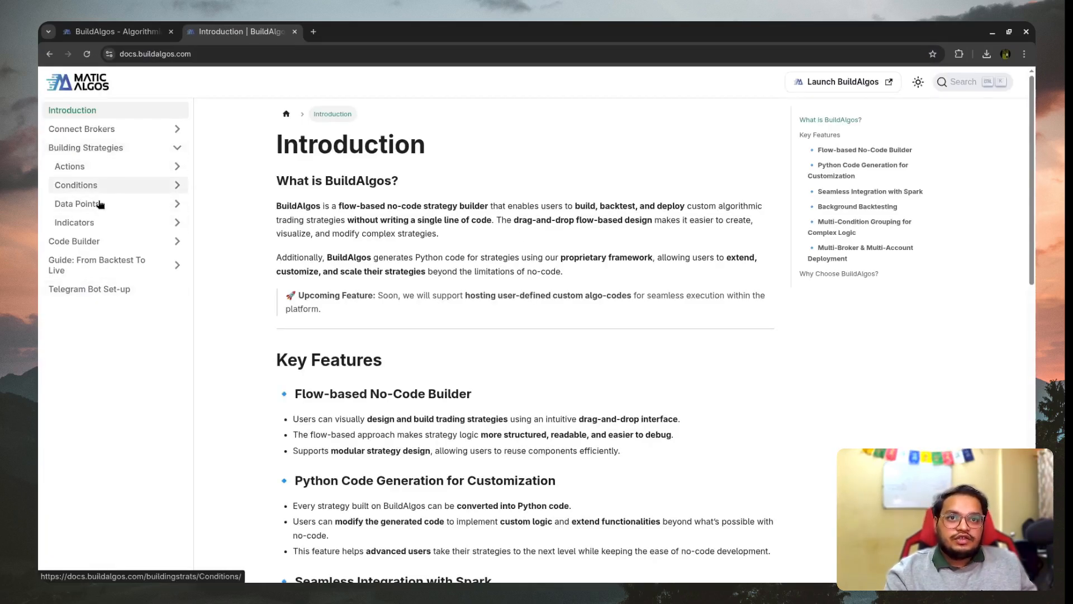
{"action": "scroll", "coordinate": [488, 246], "scroll_direction": "down", "scroll_amount": 5}
{"action": "scroll", "coordinate": [488, 247], "scroll_direction": "up", "scroll_amount": 3}
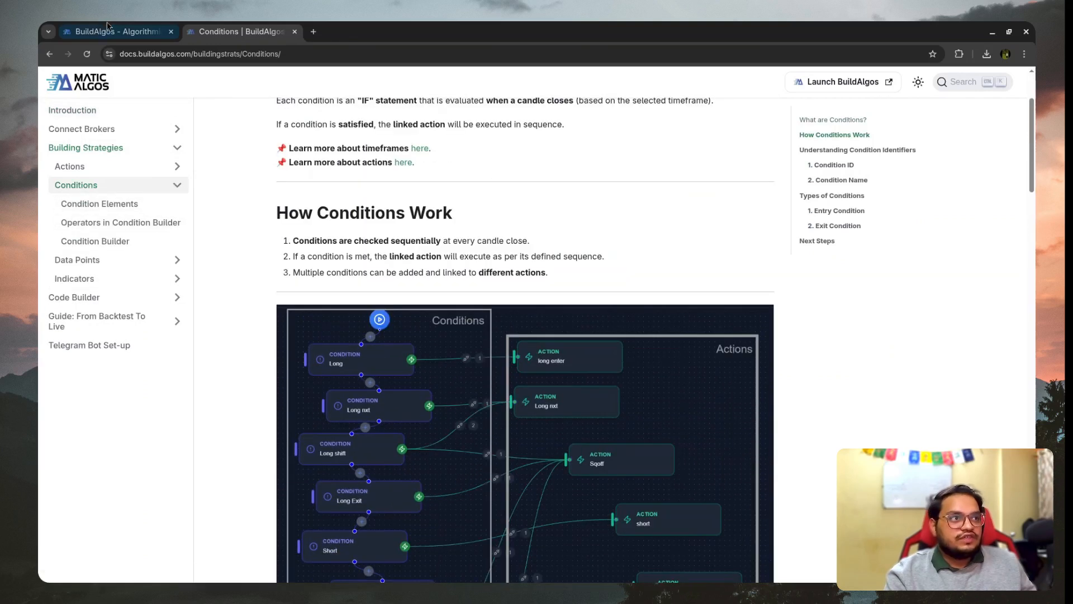
- Return to the strategy builder, open the documentation linked from the Condition Type help, and come back to the builder
{"action": "left_click", "coordinate": [112, 31]}
{"action": "mouse_move", "coordinate": [830, 138]}
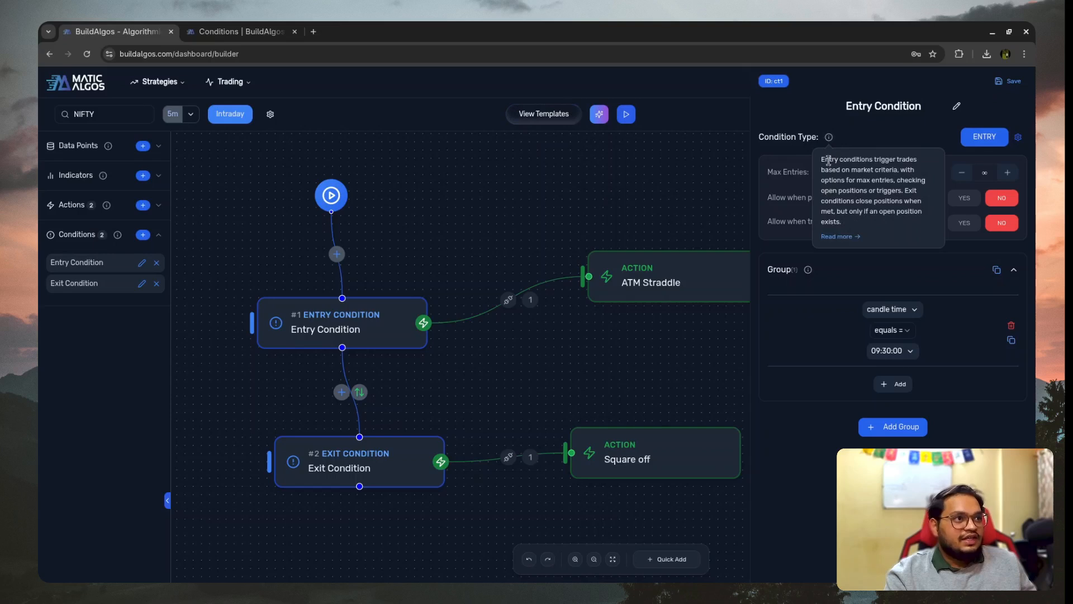
{"action": "left_click", "coordinate": [839, 237]}
{"action": "left_click", "coordinate": [103, 28]}
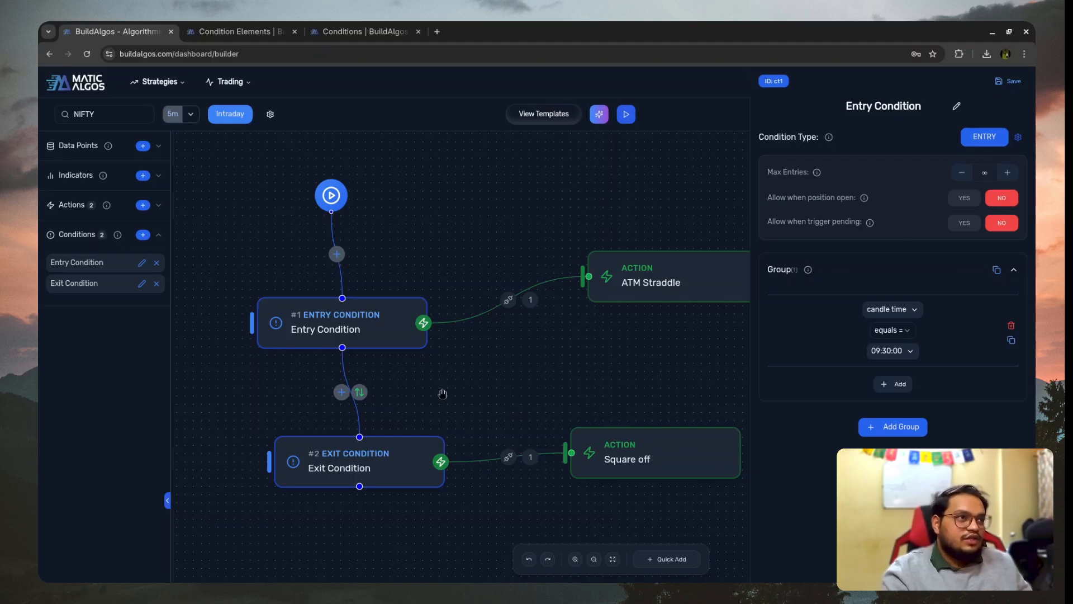
- Examine the Entry Condition's Max Entries, Allow when position open and Allow when trigger pending options
{"action": "left_click_drag", "start_coordinate": [539, 411], "coordinate": [531, 398]}
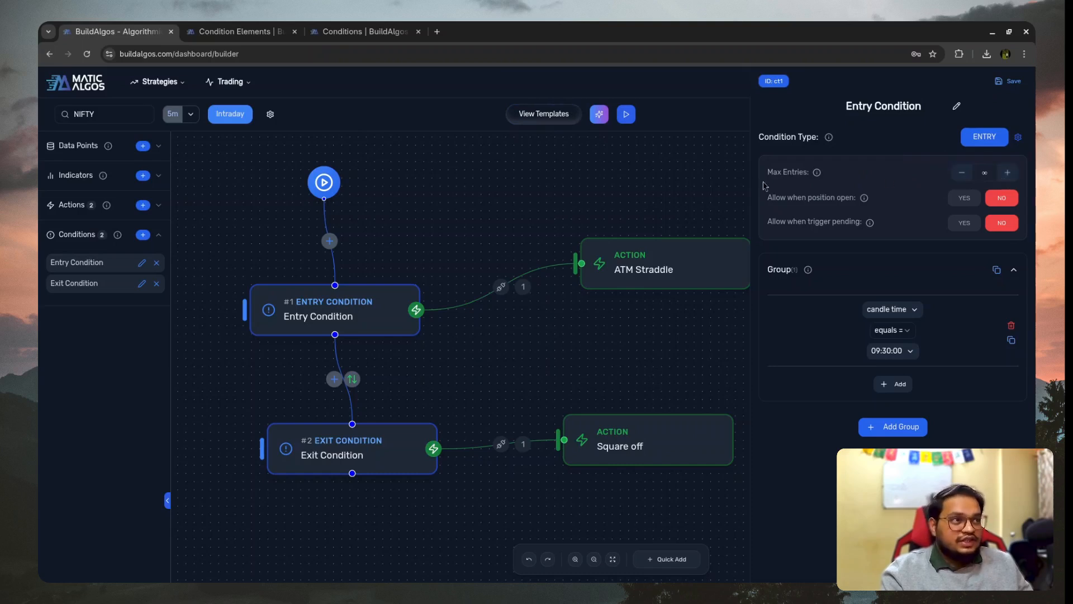
{"action": "left_click_drag", "start_coordinate": [769, 196], "coordinate": [824, 199]}
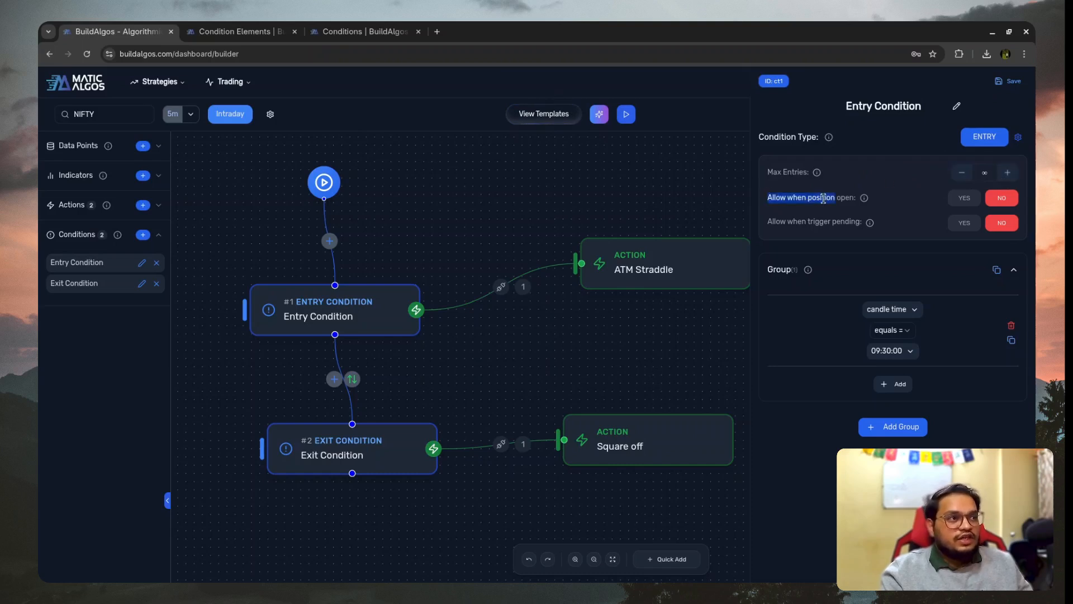
{"action": "left_click_drag", "start_coordinate": [763, 173], "coordinate": [847, 185]}
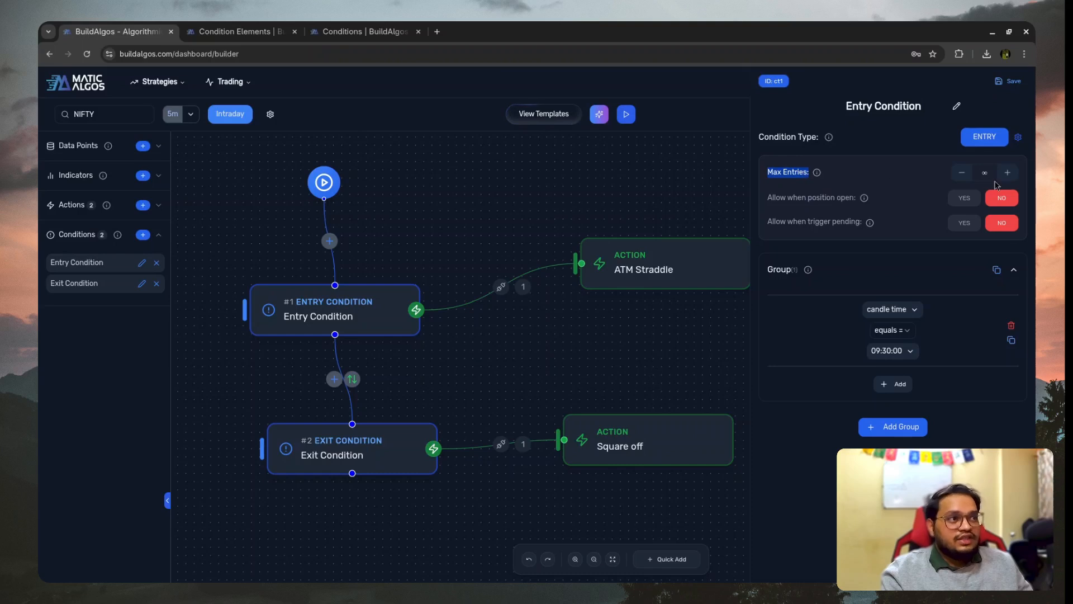
{"action": "left_click_drag", "start_coordinate": [771, 197], "coordinate": [824, 197]}
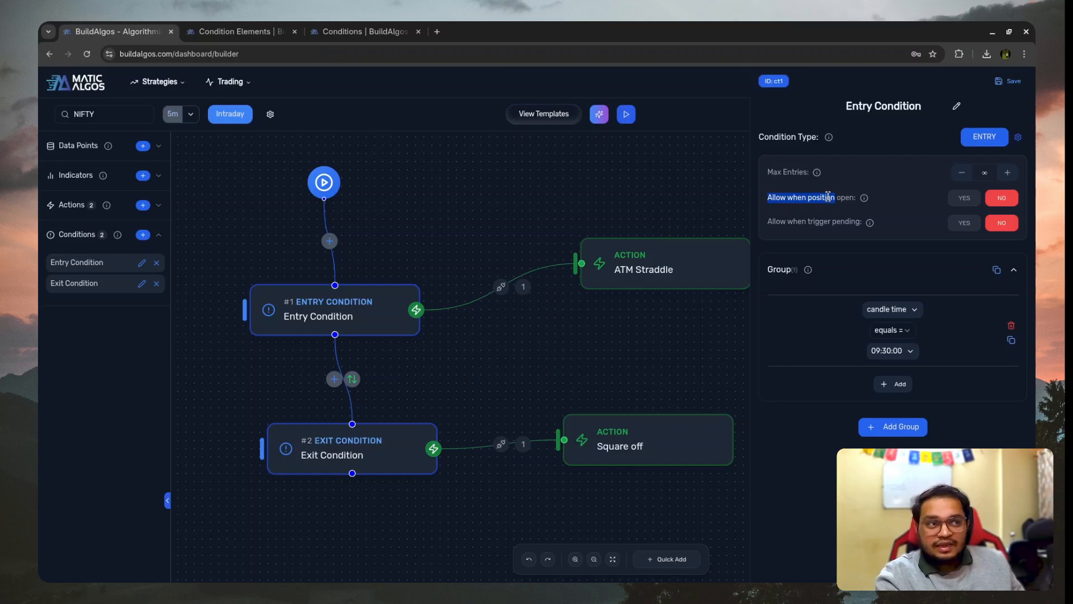
{"action": "double_click", "coordinate": [809, 197]}
{"action": "left_click_drag", "start_coordinate": [768, 196], "coordinate": [853, 202]}
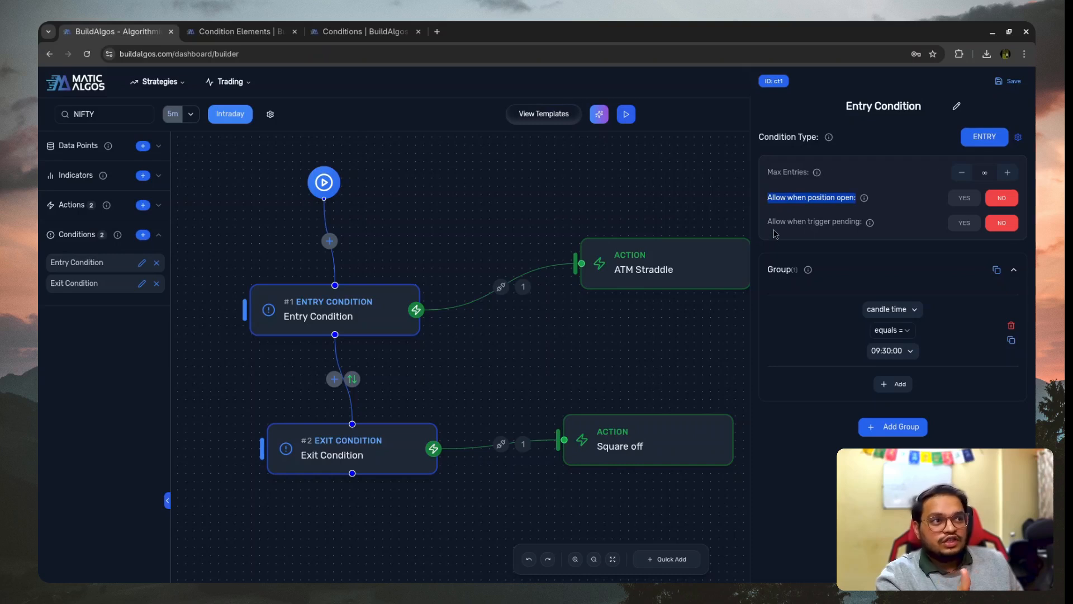
{"action": "left_click_drag", "start_coordinate": [768, 222], "coordinate": [861, 223]}
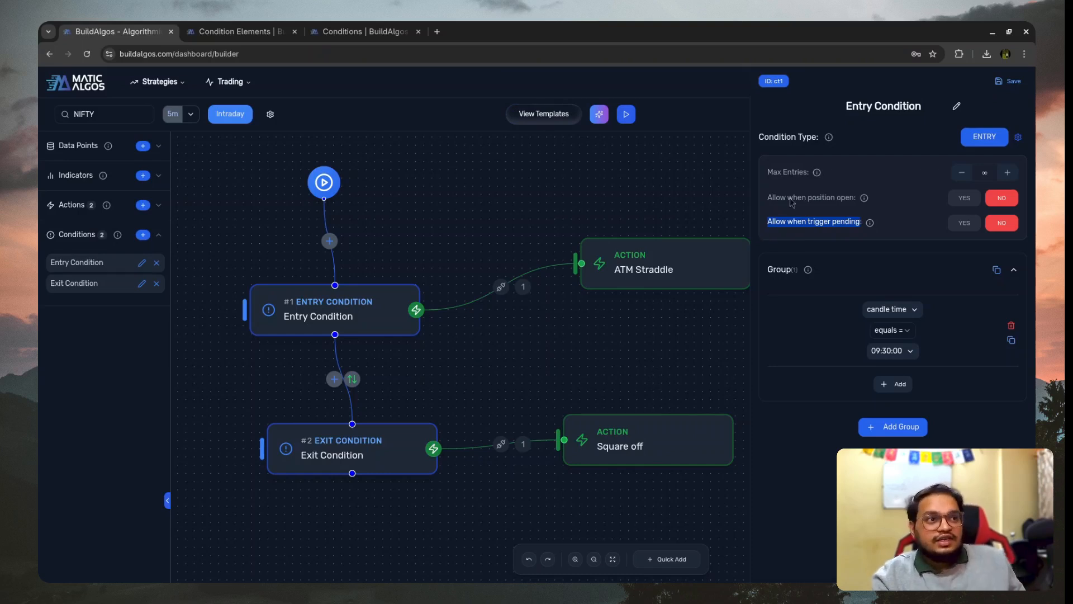
- Open the ATM Straddle action, add a Wait Trade to Leg 1 and remove it again
{"action": "left_click", "coordinate": [623, 283]}
{"action": "scroll", "coordinate": [894, 372], "scroll_direction": "down", "scroll_amount": 2}
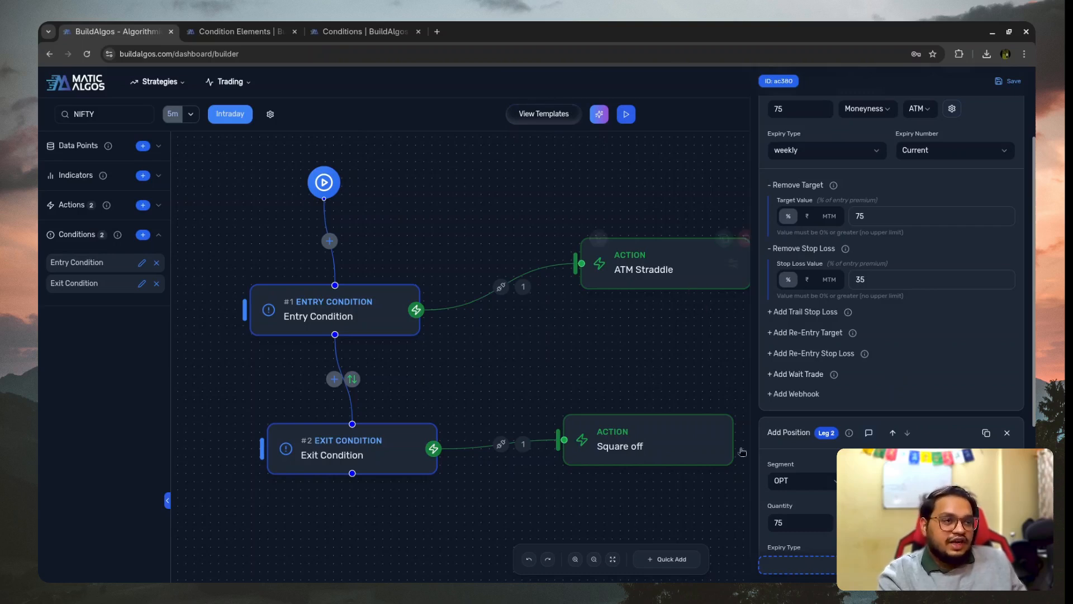
{"action": "scroll", "coordinate": [928, 201], "scroll_direction": "up", "scroll_amount": 2}
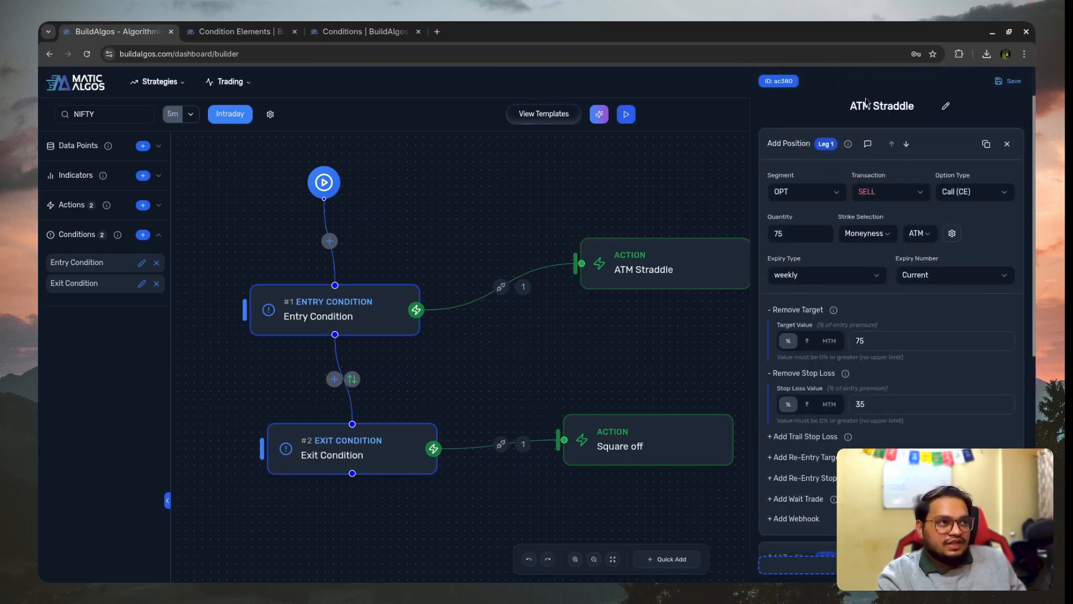
{"action": "scroll", "coordinate": [816, 356], "scroll_direction": "down", "scroll_amount": 2}
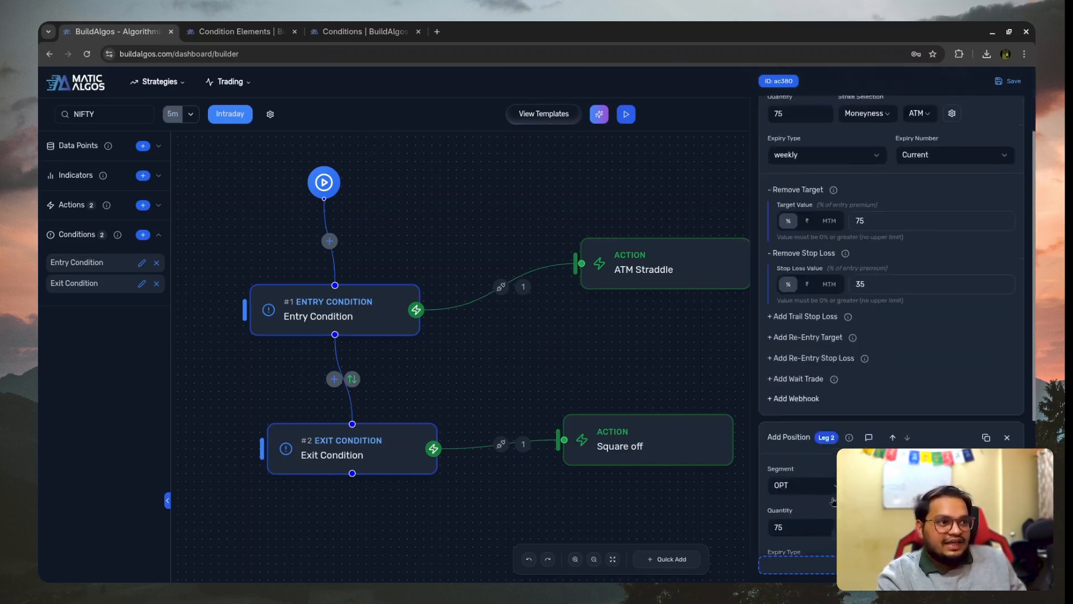
{"action": "left_click", "coordinate": [807, 375]}
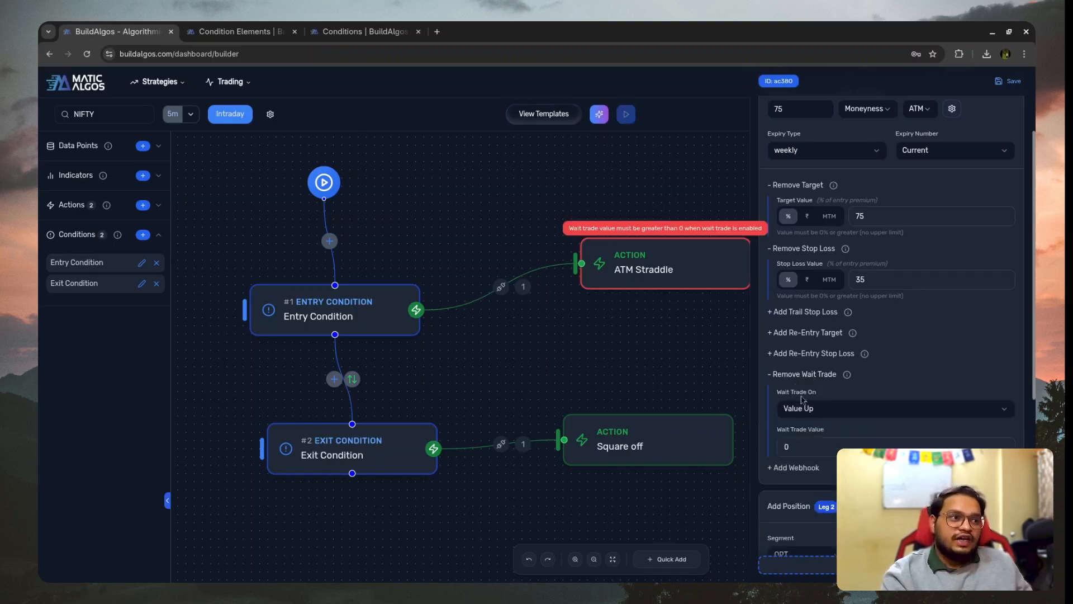
{"action": "left_click", "coordinate": [805, 375]}
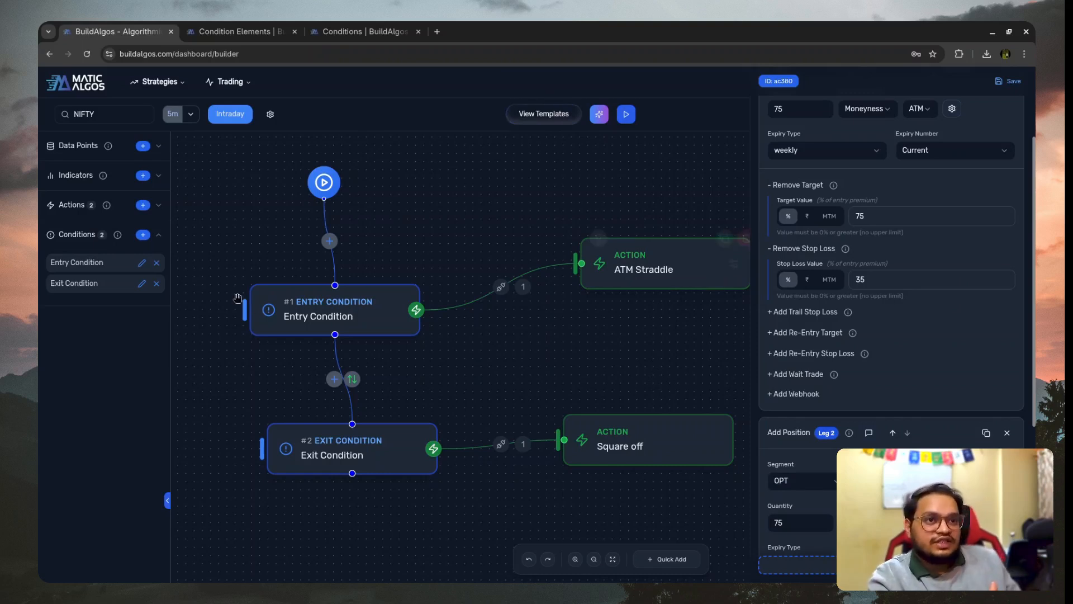
- Review the settings of the Entry Condition, ATM Straddle, Exit Condition and Square off nodes one after another
{"action": "left_click", "coordinate": [313, 313]}
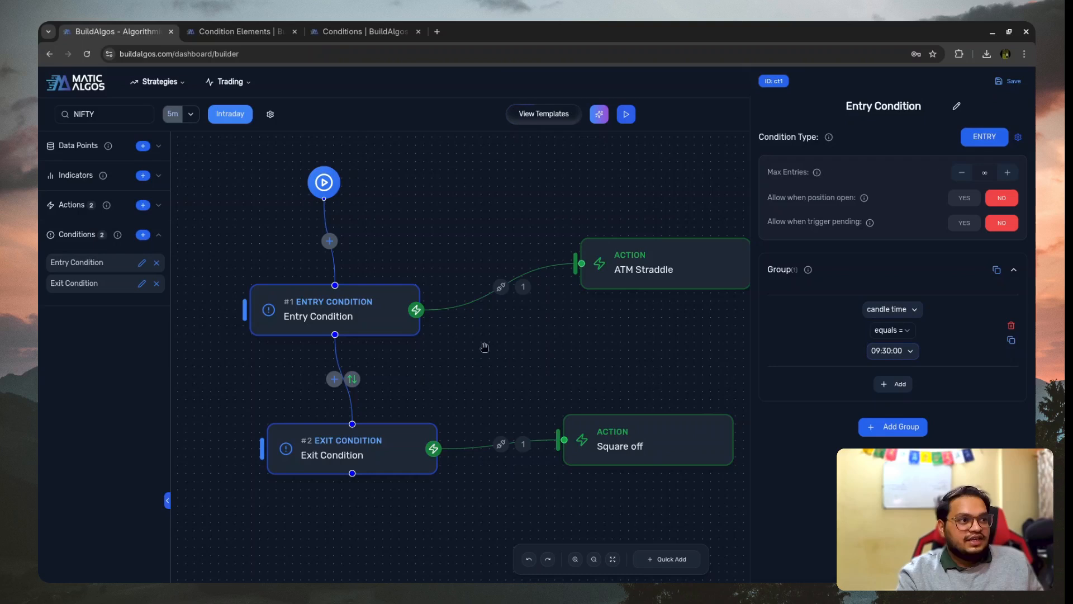
{"action": "left_click", "coordinate": [678, 268]}
{"action": "scroll", "coordinate": [989, 403], "scroll_direction": "down", "scroll_amount": 5}
{"action": "scroll", "coordinate": [987, 412], "scroll_direction": "up", "scroll_amount": 5}
{"action": "left_click", "coordinate": [359, 447]}
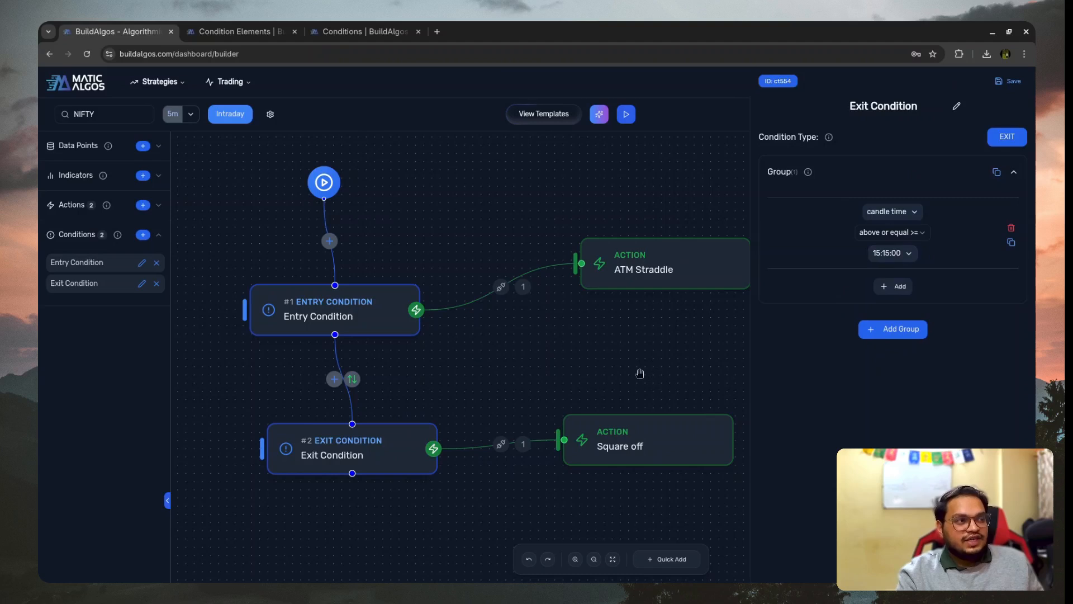
{"action": "left_click", "coordinate": [619, 433]}
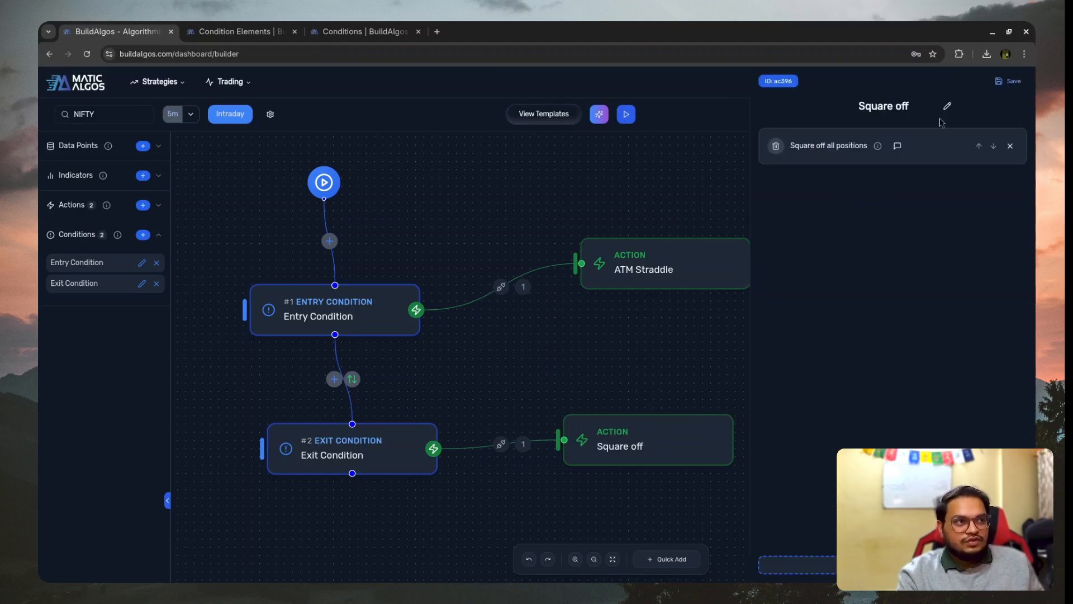
- Examine the Square-Off Time in the NIFTY strategy's execution settings
{"action": "left_click", "coordinate": [269, 114]}
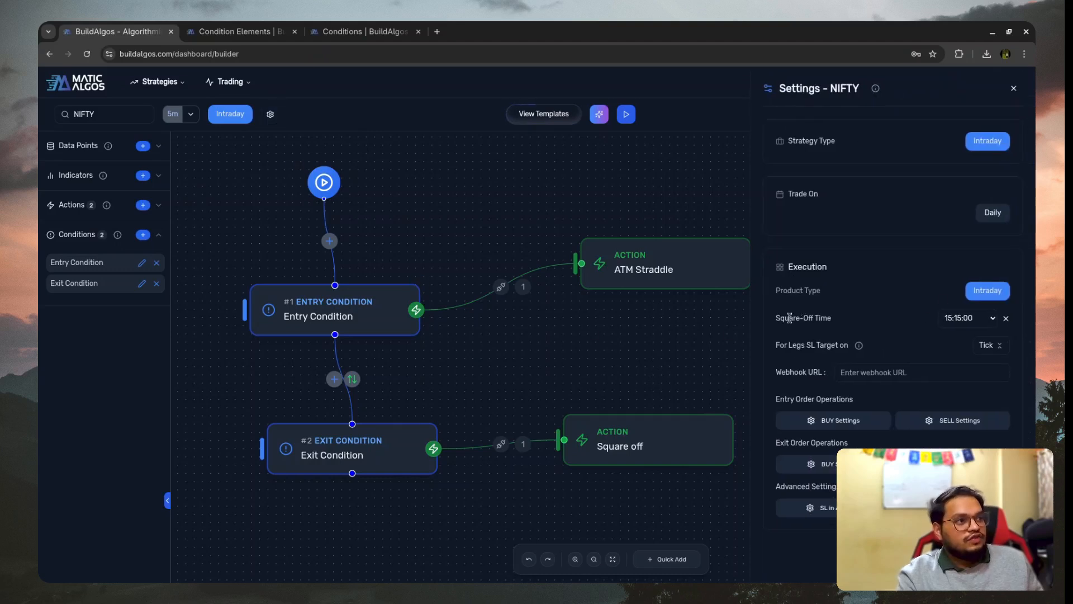
{"action": "left_click_drag", "start_coordinate": [776, 318], "coordinate": [822, 318]}
{"action": "left_click", "coordinate": [786, 317]}
{"action": "triple_click", "coordinate": [787, 317]}
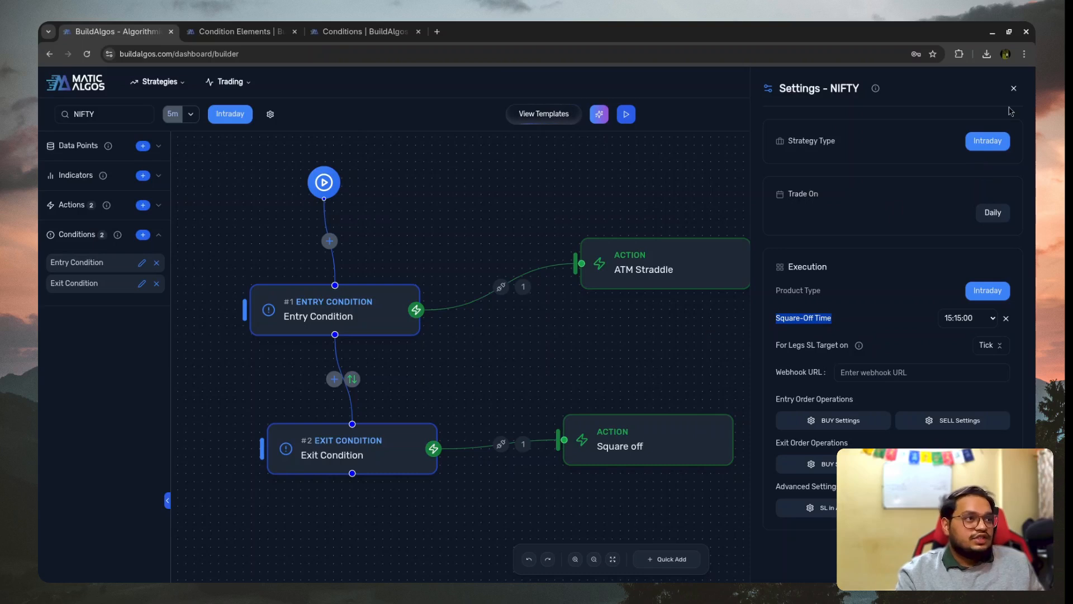
{"action": "left_click", "coordinate": [1013, 88]}
{"action": "mouse_move", "coordinate": [307, 316]}
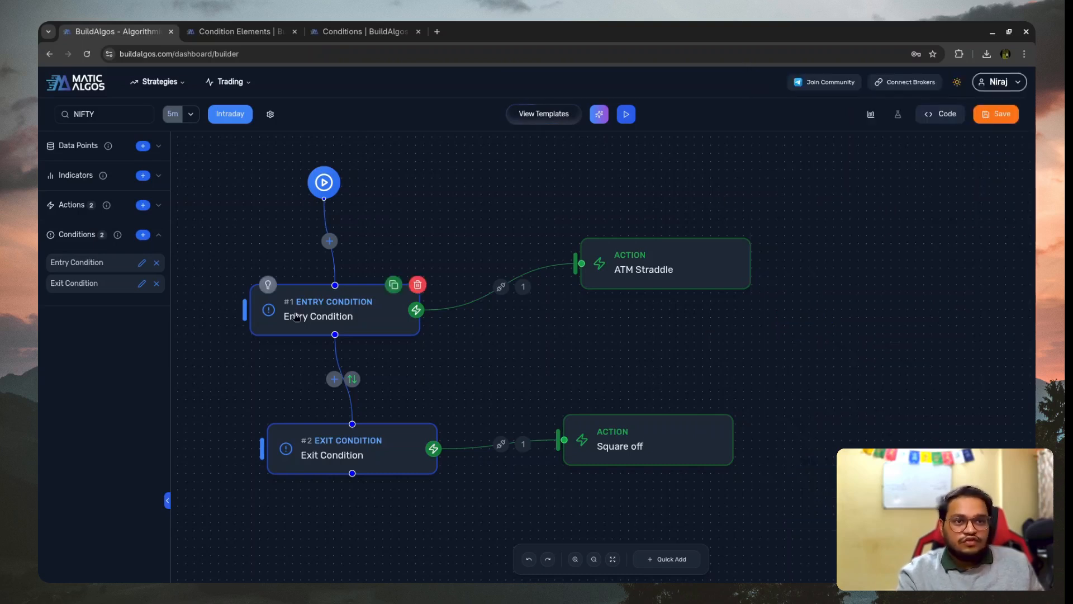
{"action": "left_click", "coordinate": [270, 114]}
- Open the ATM Straddle action and examine the target and stop loss settings of its call and put legs
{"action": "left_click", "coordinate": [657, 260]}
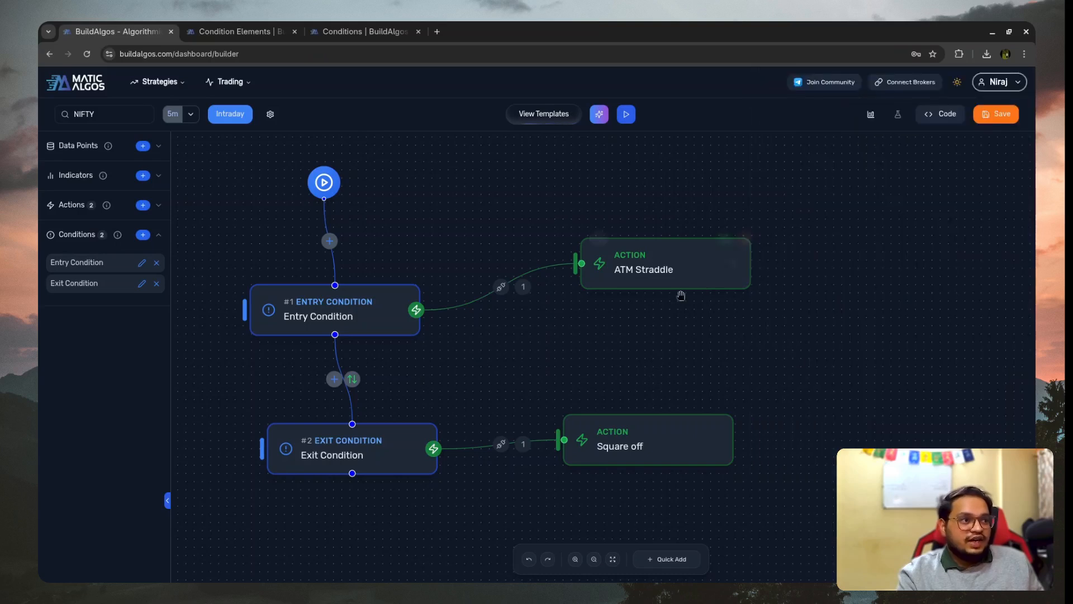
{"action": "scroll", "coordinate": [984, 221], "scroll_direction": "down", "scroll_amount": 6}
{"action": "scroll", "coordinate": [963, 249], "scroll_direction": "up", "scroll_amount": 6}
{"action": "scroll", "coordinate": [861, 231], "scroll_direction": "down", "scroll_amount": 3}
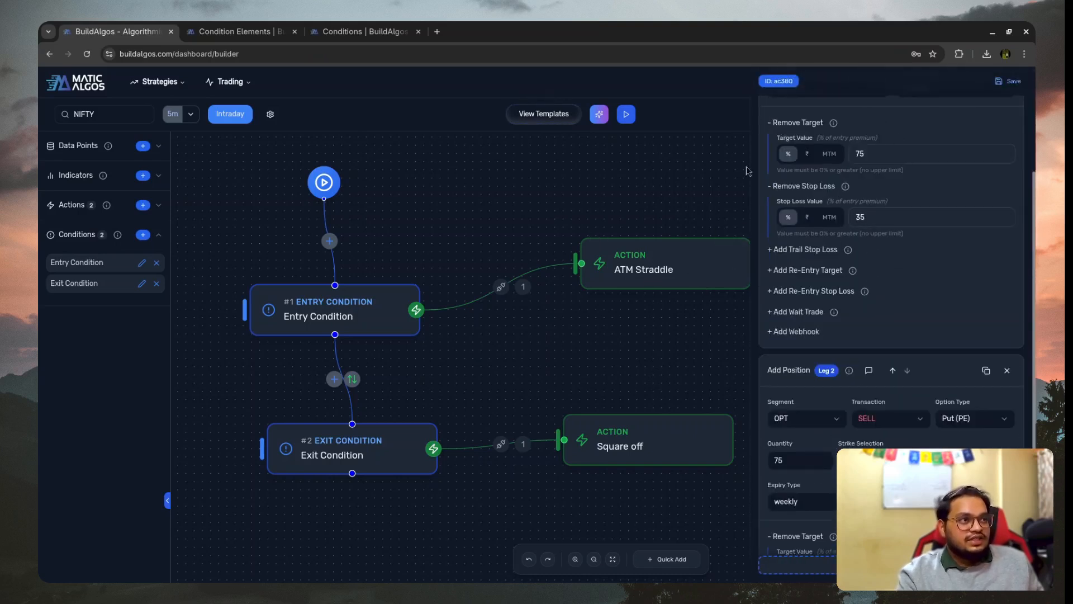
{"action": "scroll", "coordinate": [745, 381], "scroll_direction": "down", "scroll_amount": 3}
{"action": "scroll", "coordinate": [913, 366], "scroll_direction": "up", "scroll_amount": 4}
- Move the Square off action slightly up and right, closer to the ATM Straddle action
{"action": "left_click_drag", "start_coordinate": [659, 347], "coordinate": [504, 474]}
{"action": "left_click_drag", "start_coordinate": [638, 295], "coordinate": [573, 327]}
{"action": "left_click_drag", "start_coordinate": [435, 500], "coordinate": [618, 321]}
{"action": "left_click_drag", "start_coordinate": [572, 250], "coordinate": [651, 401]}
{"action": "scroll", "coordinate": [756, 347], "scroll_direction": "down", "scroll_amount": 1}
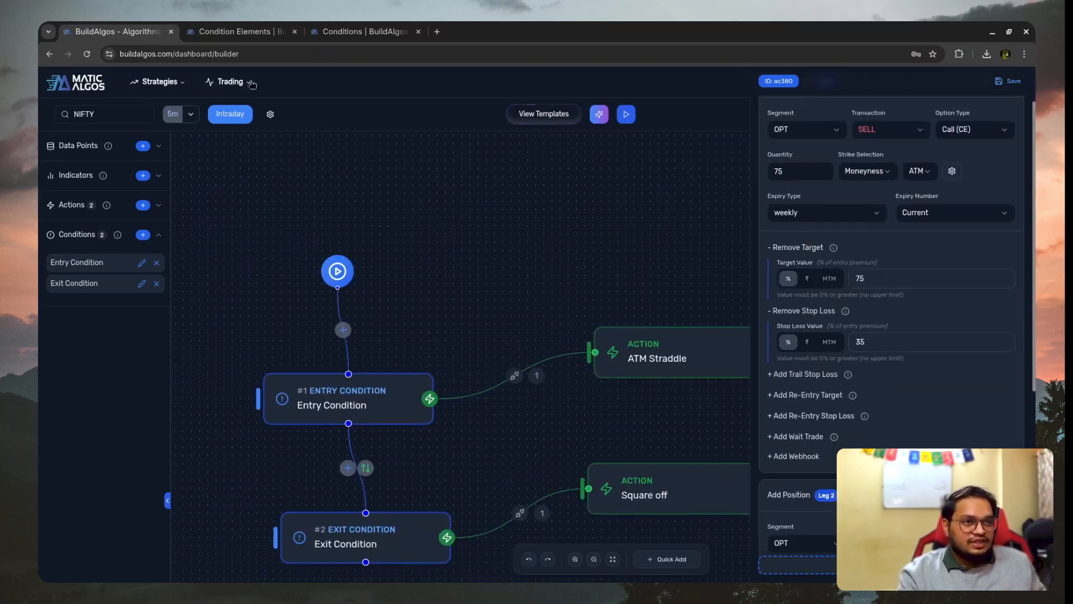
- In the NIFTY strategy settings, switch the For Legs SL Target option to Close and back to Tick
{"action": "left_click", "coordinate": [265, 119]}
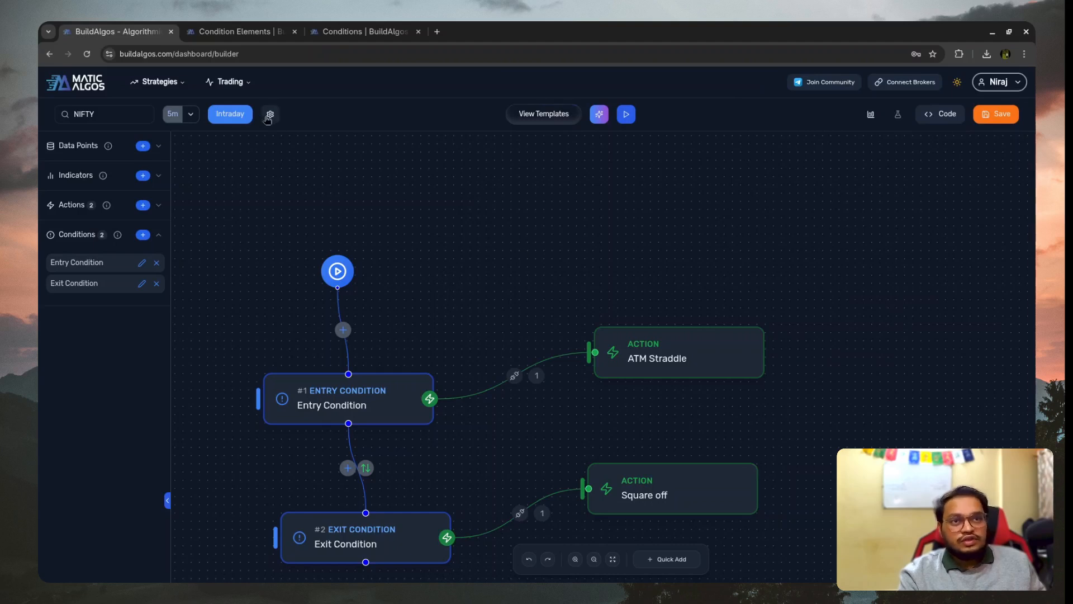
{"action": "left_click", "coordinate": [270, 114]}
{"action": "left_click_drag", "start_coordinate": [778, 345], "coordinate": [777, 365]}
{"action": "left_click", "coordinate": [788, 357]}
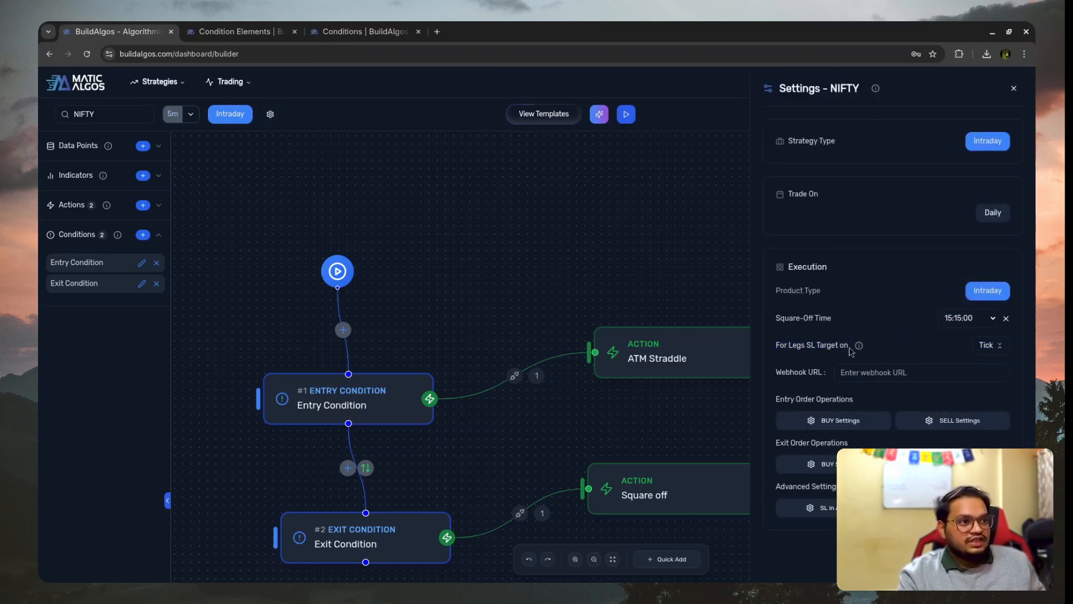
{"action": "left_click", "coordinate": [998, 346]}
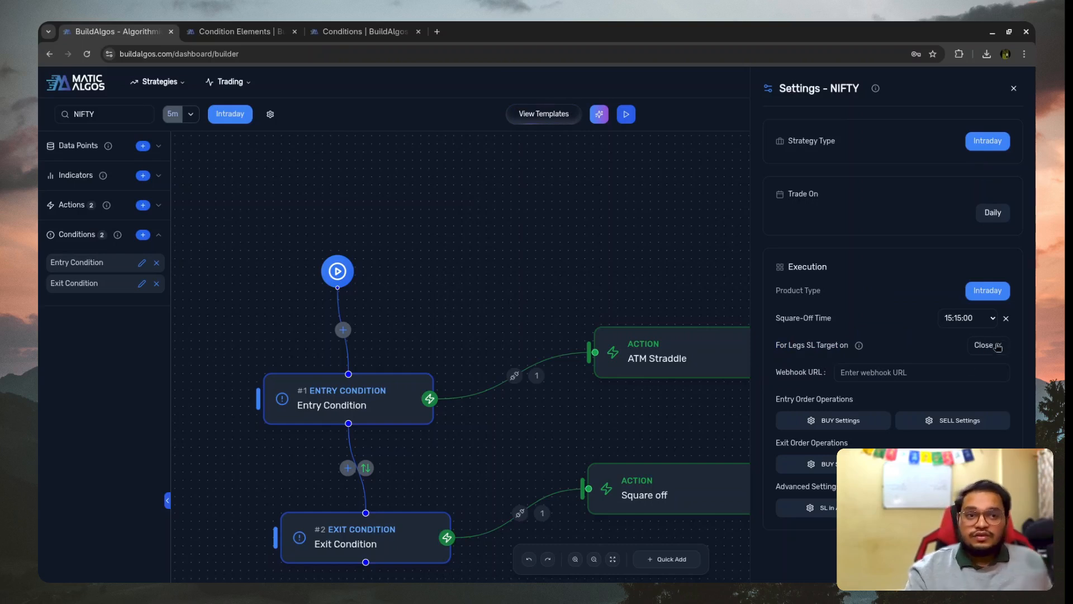
{"action": "left_click", "coordinate": [998, 347]}
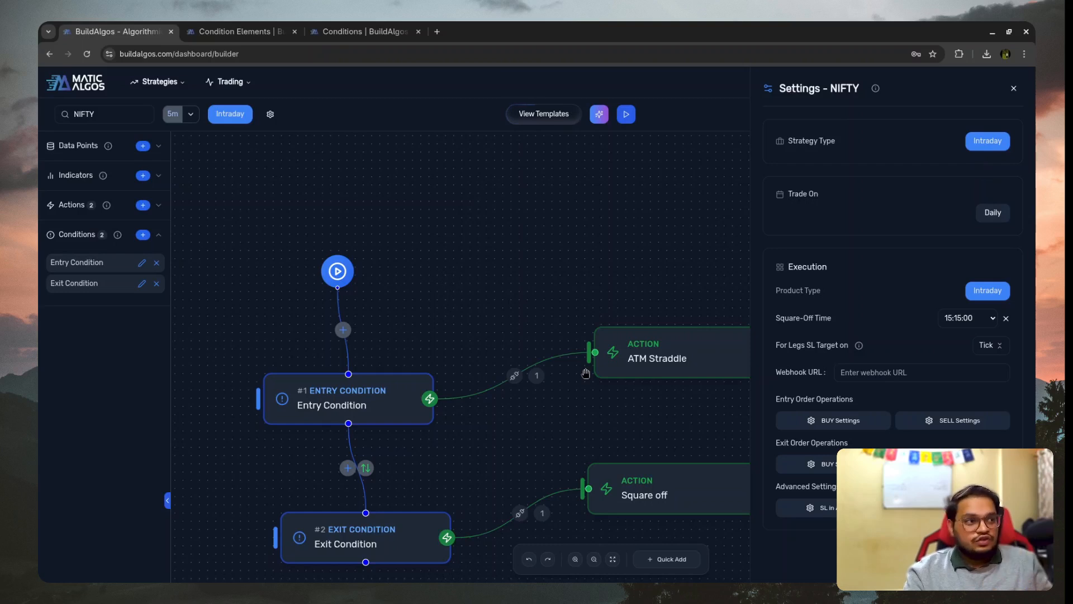
{"action": "left_click", "coordinate": [1013, 88]}
- Add a Spot Data data point named SPOT to the strategy
{"action": "scroll", "coordinate": [380, 332], "scroll_direction": "down", "scroll_amount": 2}
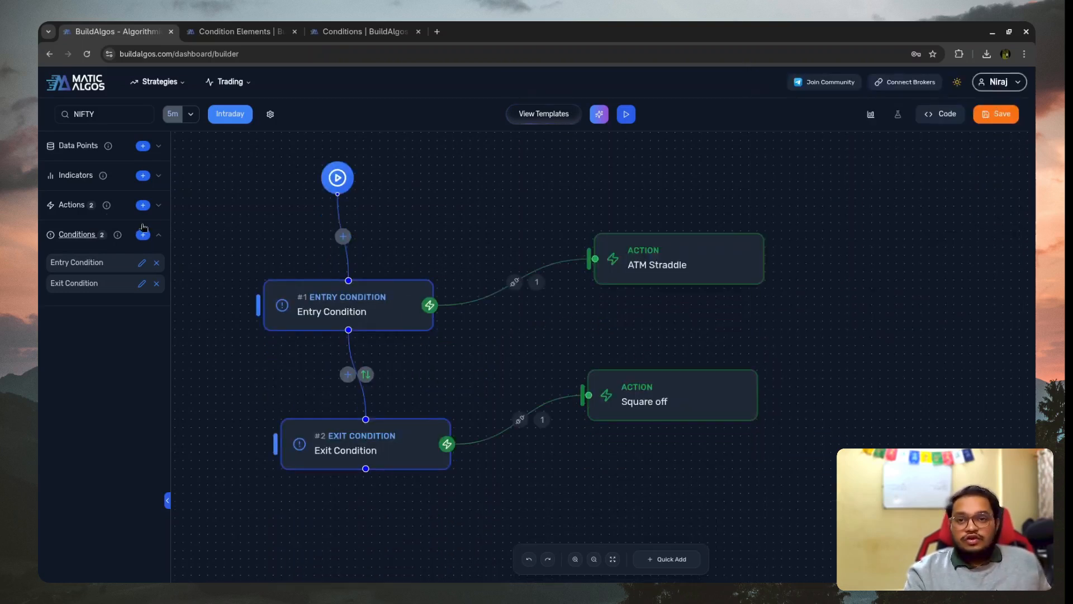
{"action": "scroll", "coordinate": [253, 260], "scroll_direction": "up", "scroll_amount": 1}
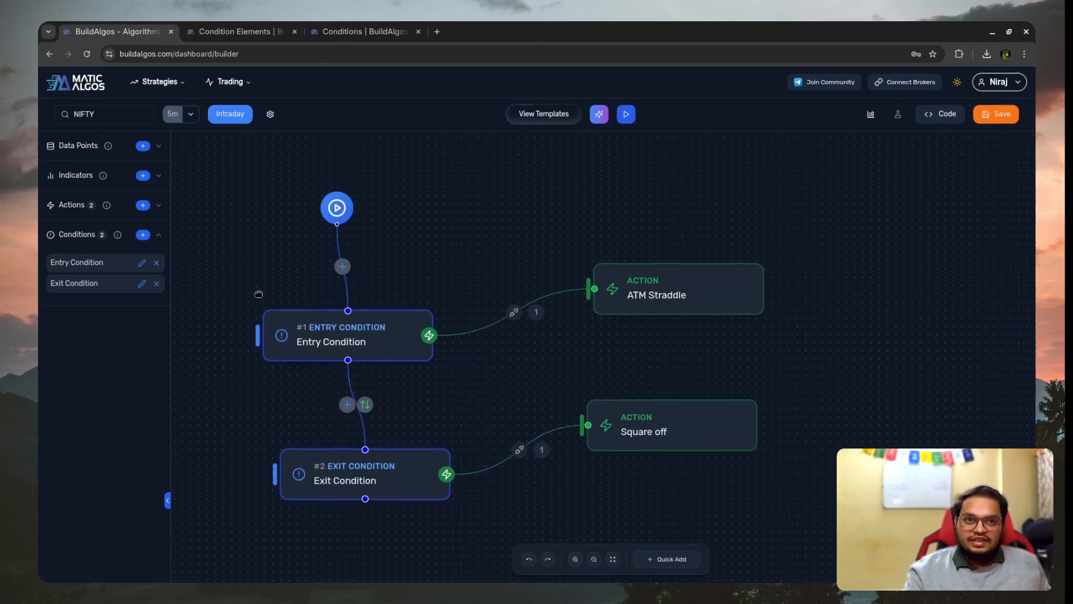
{"action": "left_click", "coordinate": [152, 156]}
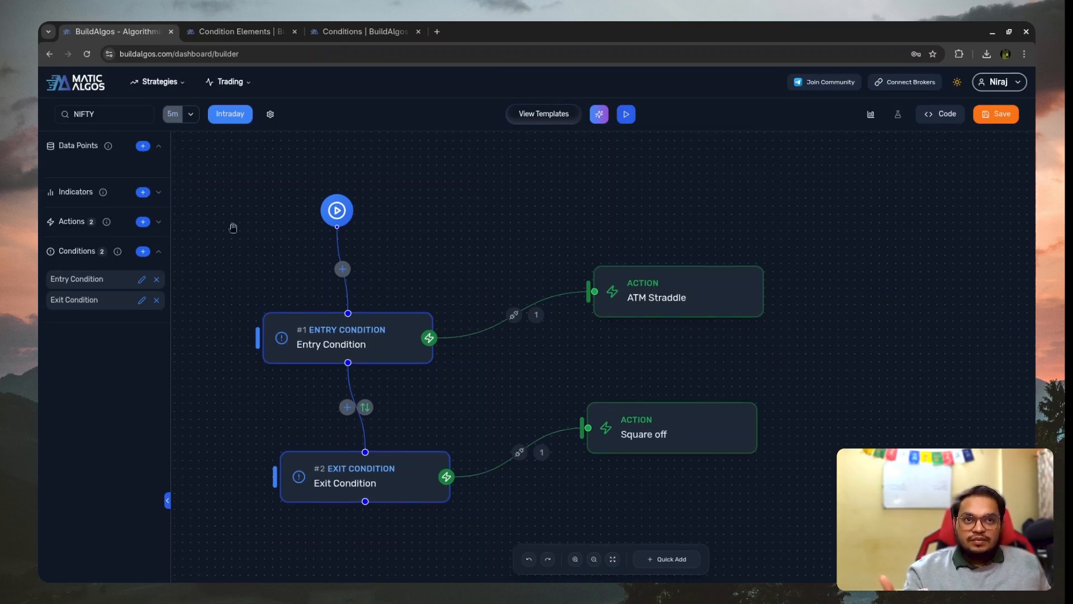
{"action": "left_click", "coordinate": [143, 146]}
{"action": "left_click", "coordinate": [498, 194]}
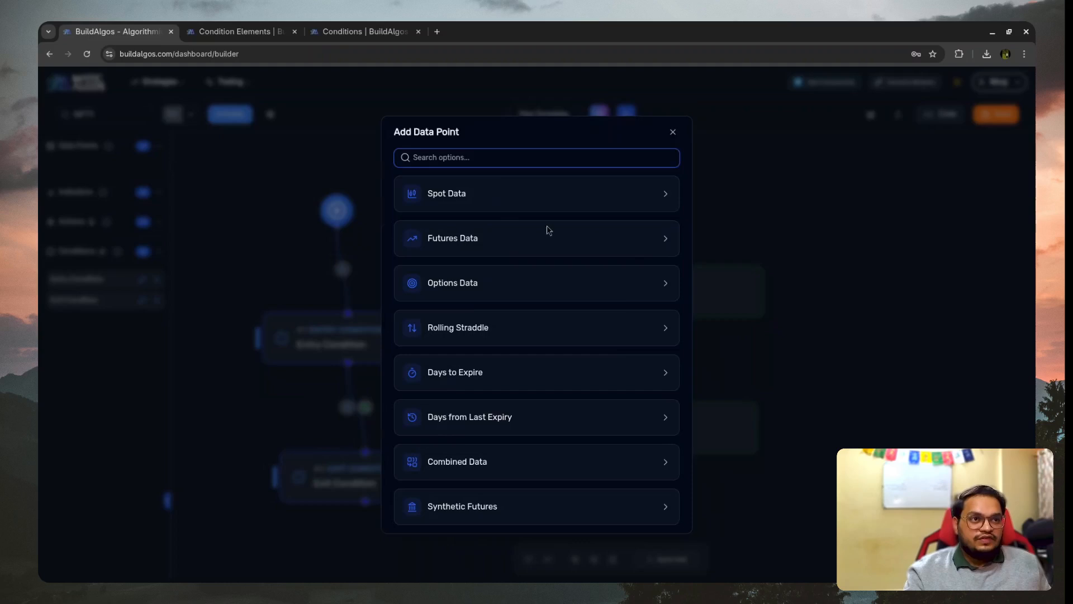
{"action": "left_click", "coordinate": [658, 410]}
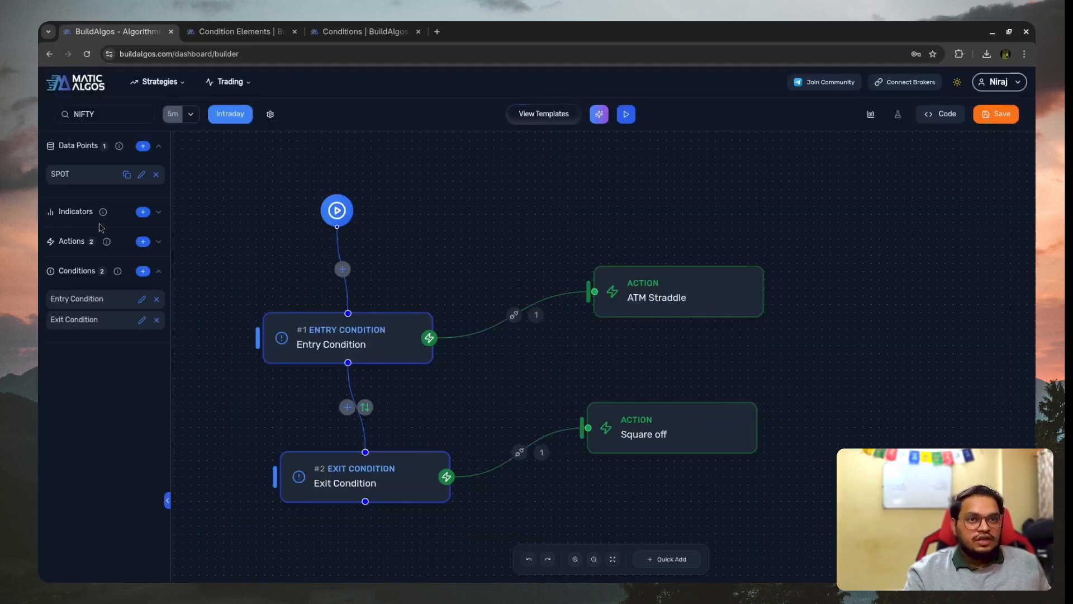
- Add a Relative Strength Index (RSI) indicator on SPOT with length 14, source close and offset 0
{"action": "left_click", "coordinate": [142, 211]}
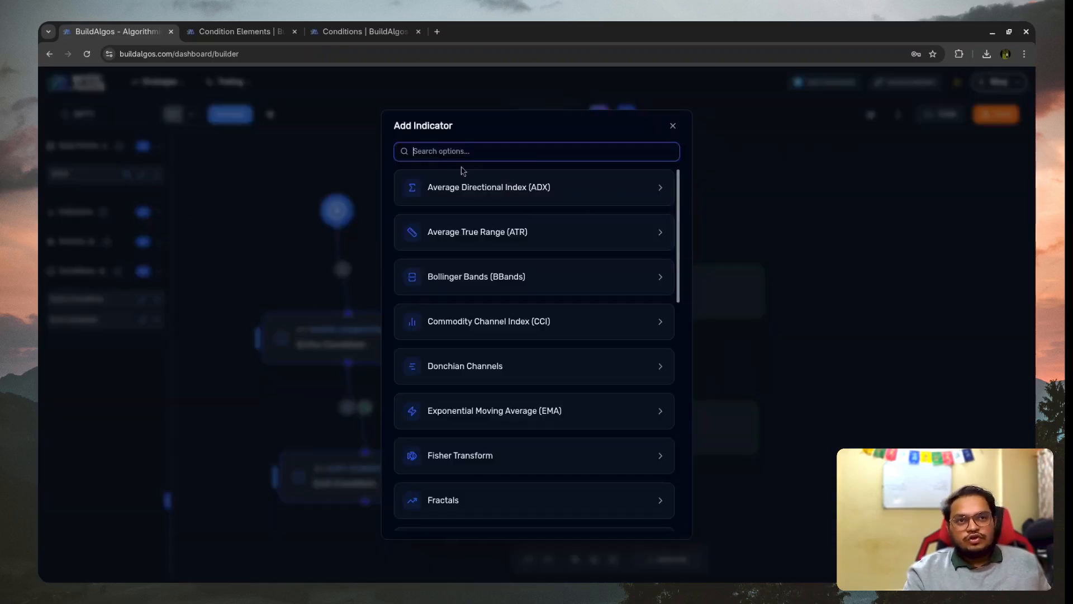
{"action": "type", "text": "rsi"}
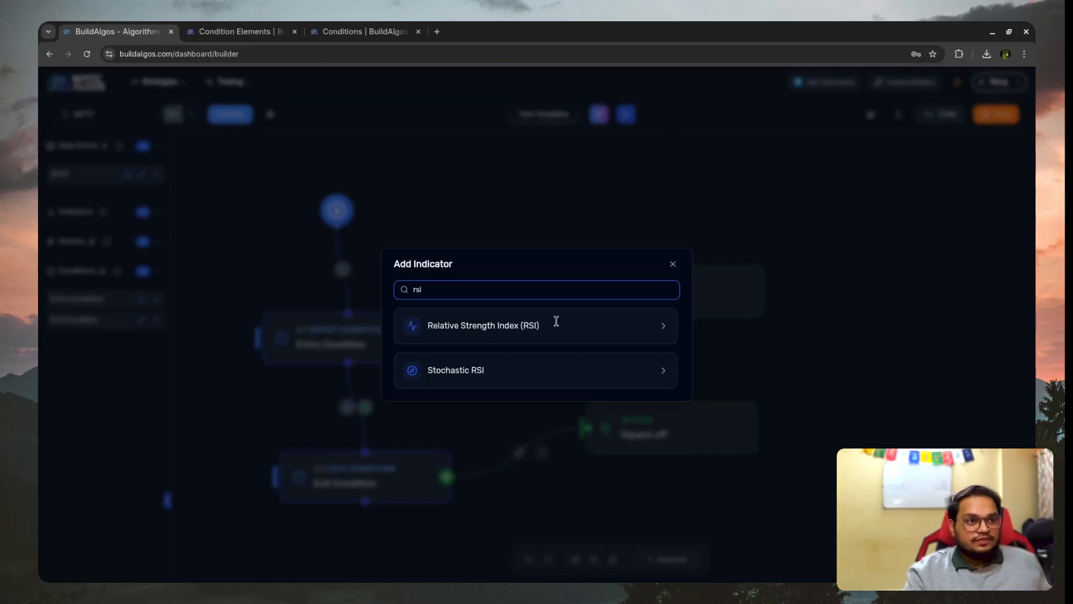
{"action": "left_click", "coordinate": [555, 325]}
{"action": "left_click", "coordinate": [460, 287]}
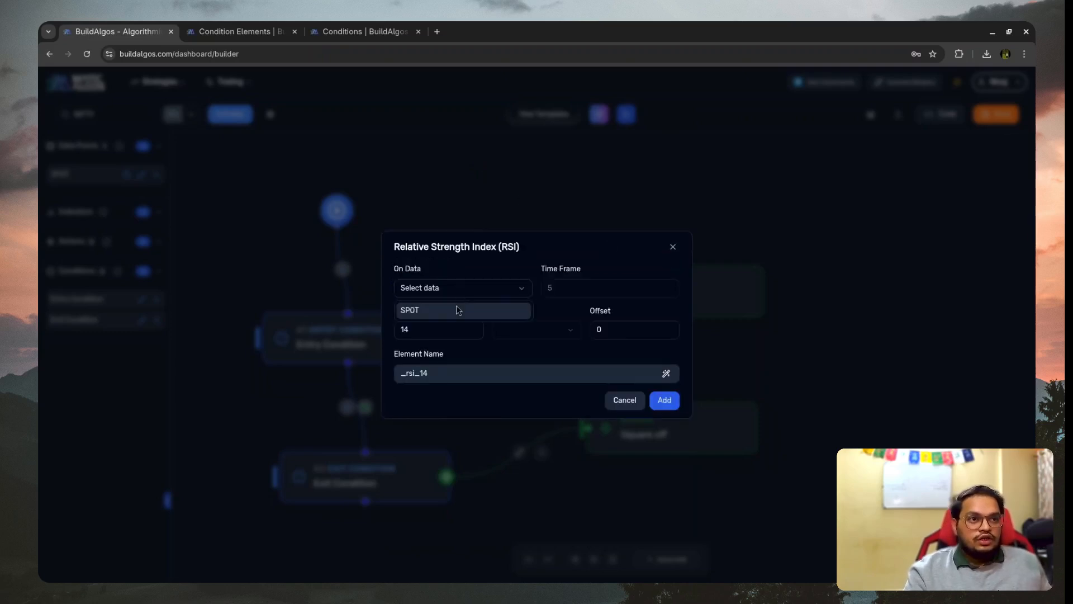
{"action": "left_click", "coordinate": [492, 306]}
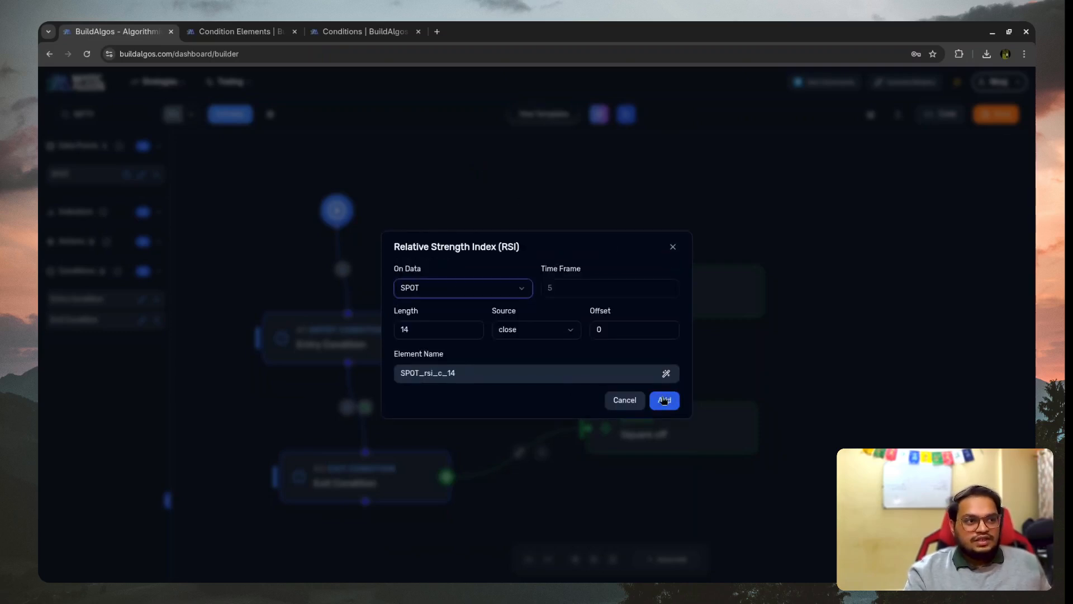
{"action": "left_click", "coordinate": [664, 401]}
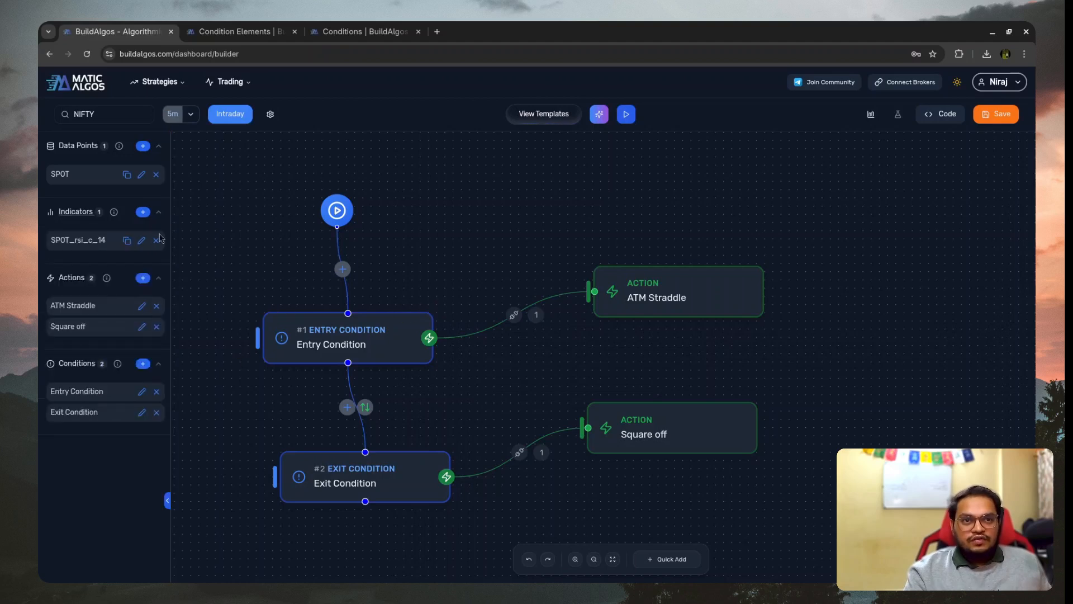
{"action": "left_click_drag", "start_coordinate": [51, 245], "coordinate": [99, 253]}
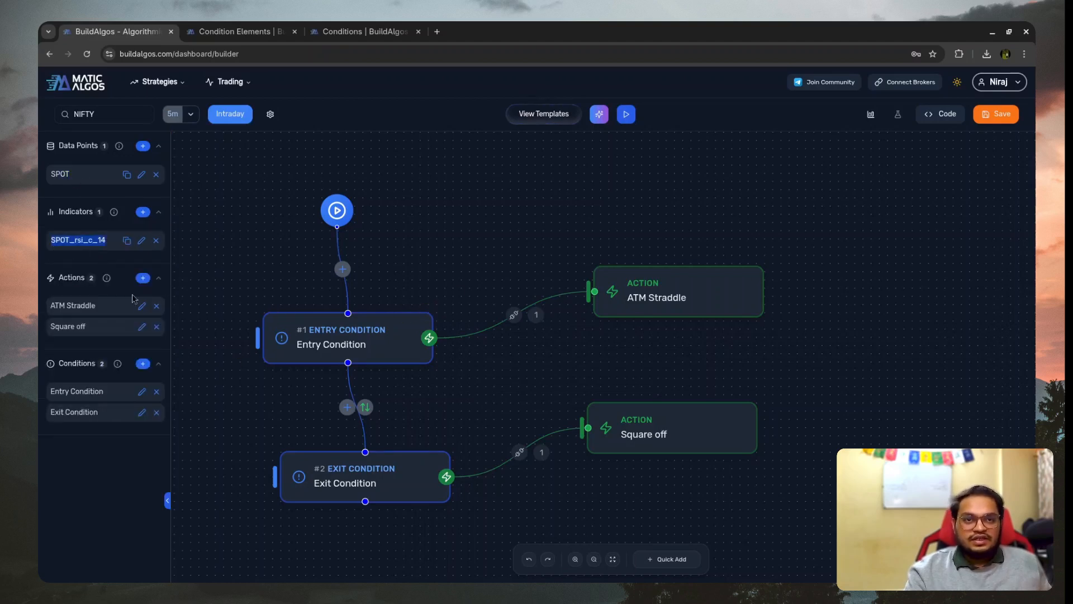
- Replace the candle time in the Entry Condition with the Current close of SPOT
{"action": "left_click", "coordinate": [347, 346]}
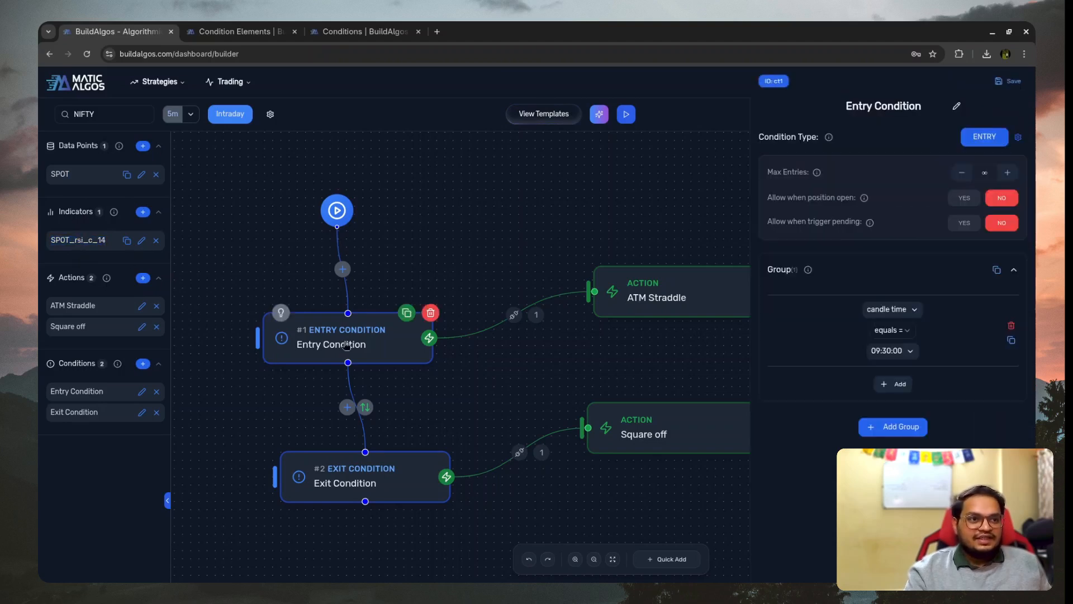
{"action": "left_click", "coordinate": [913, 311]}
{"action": "scroll", "coordinate": [900, 391], "scroll_direction": "down", "scroll_amount": 2}
{"action": "scroll", "coordinate": [901, 378], "scroll_direction": "up", "scroll_amount": 2}
{"action": "left_click", "coordinate": [900, 375]}
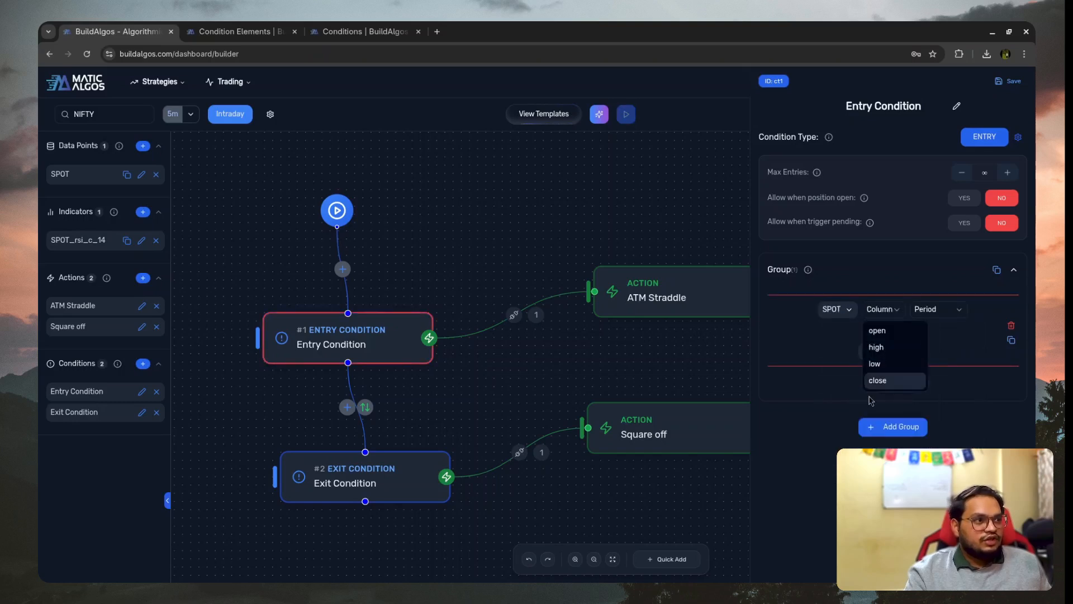
{"action": "left_click", "coordinate": [902, 380]}
{"action": "left_click", "coordinate": [945, 310]}
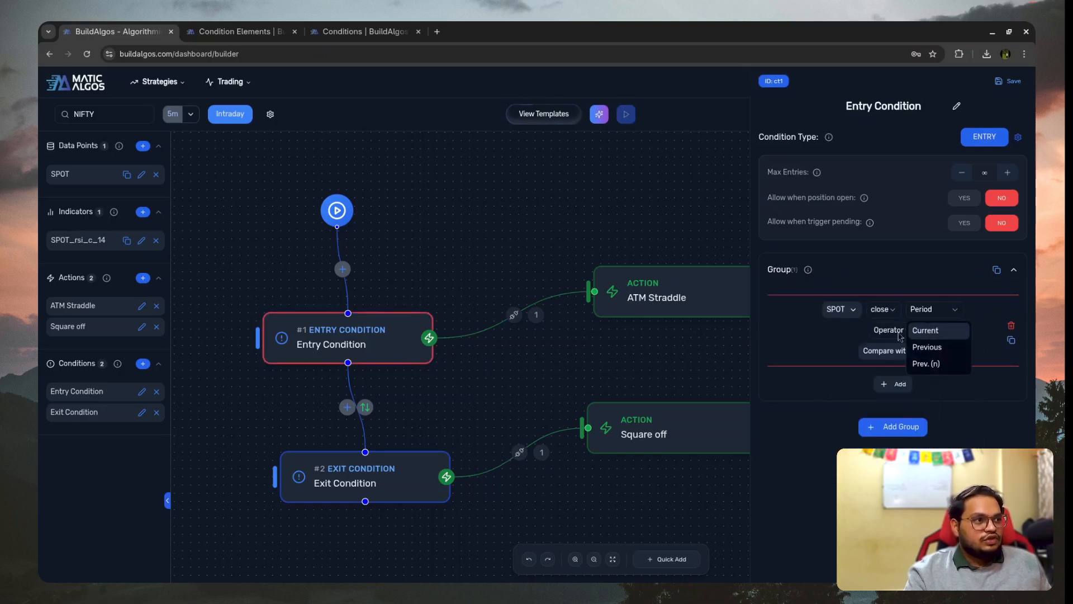
{"action": "left_click", "coordinate": [900, 334]}
{"action": "left_click", "coordinate": [776, 348]}
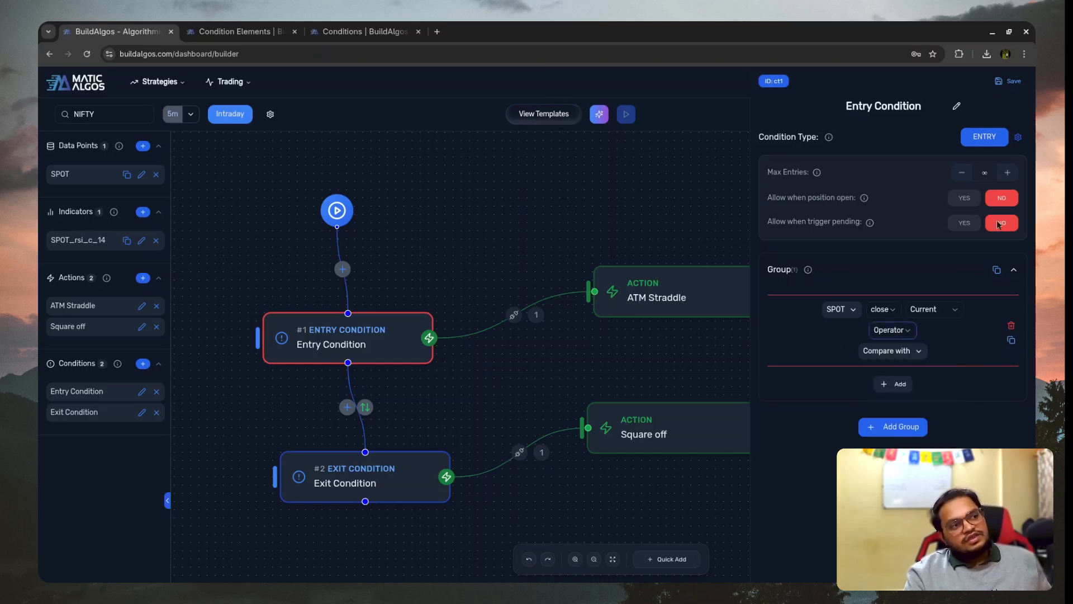
{"action": "left_click", "coordinate": [438, 31]}
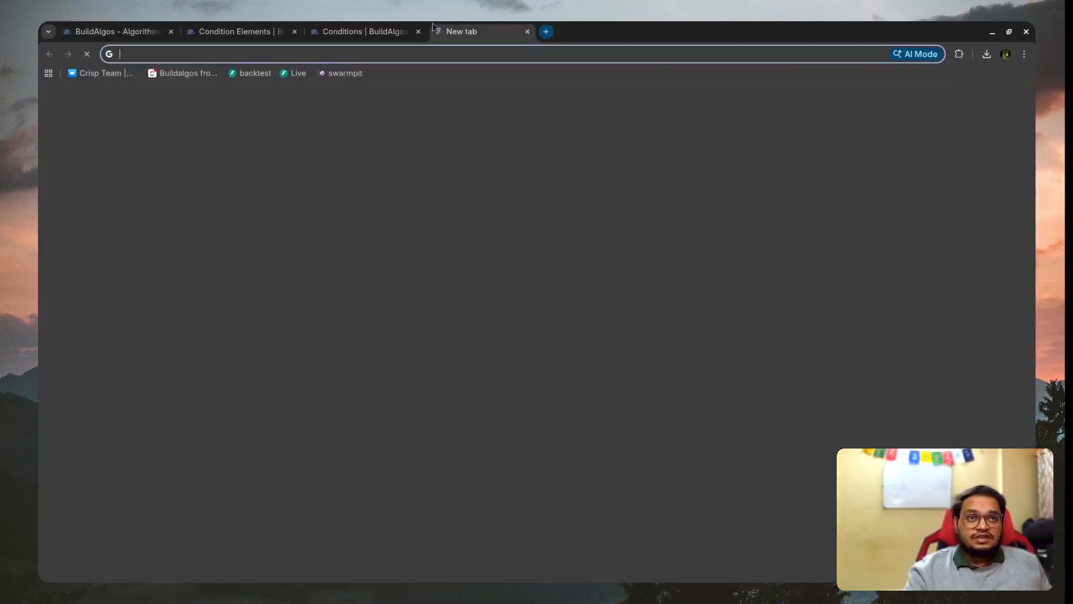
{"action": "left_click", "coordinate": [541, 32]}
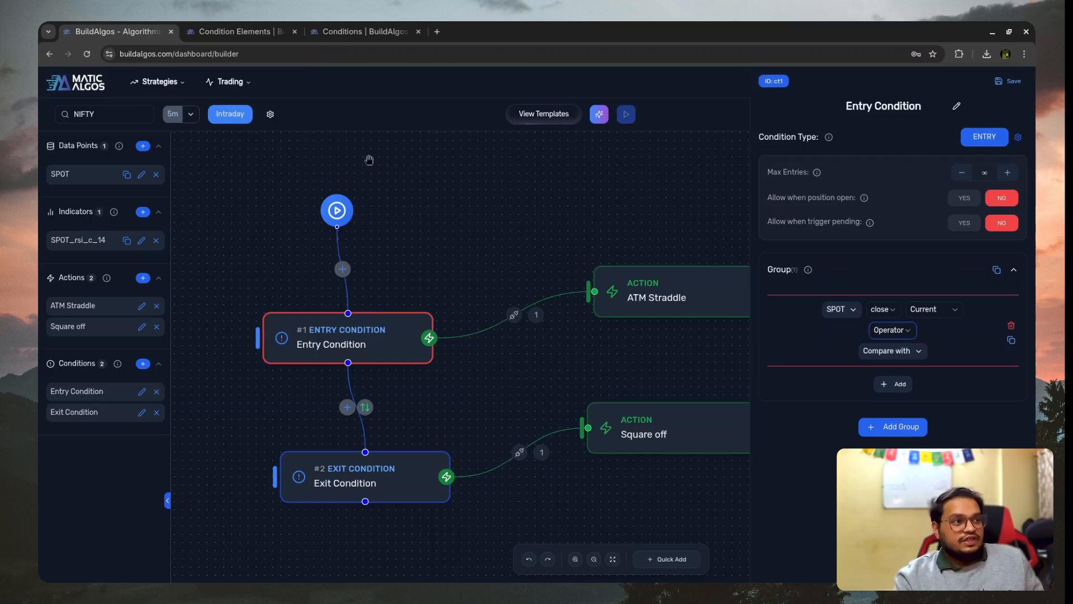
- Set the first operand of the Entry Condition to SPOT_rsi_c_14 with the Current period
{"action": "left_click", "coordinate": [893, 330]}
{"action": "left_click", "coordinate": [841, 309]}
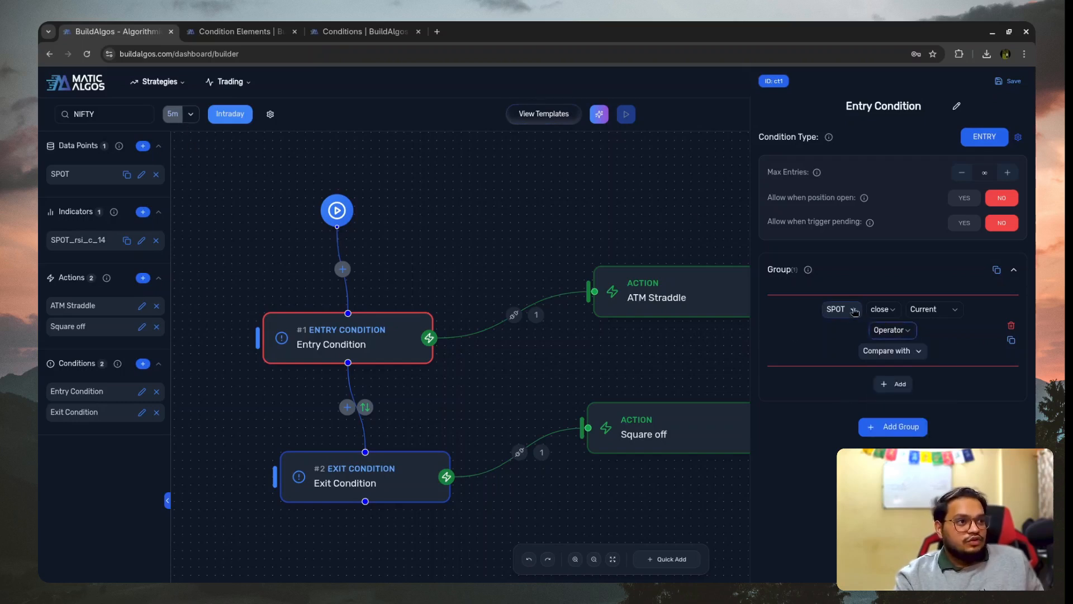
{"action": "left_click", "coordinate": [841, 309]}
{"action": "left_click", "coordinate": [859, 411]}
{"action": "left_click", "coordinate": [930, 310]}
{"action": "left_click", "coordinate": [889, 333]}
- Complete the Entry Condition's RSI comparison with the is above operator and a fixed value of 70
{"action": "left_click", "coordinate": [889, 331]}
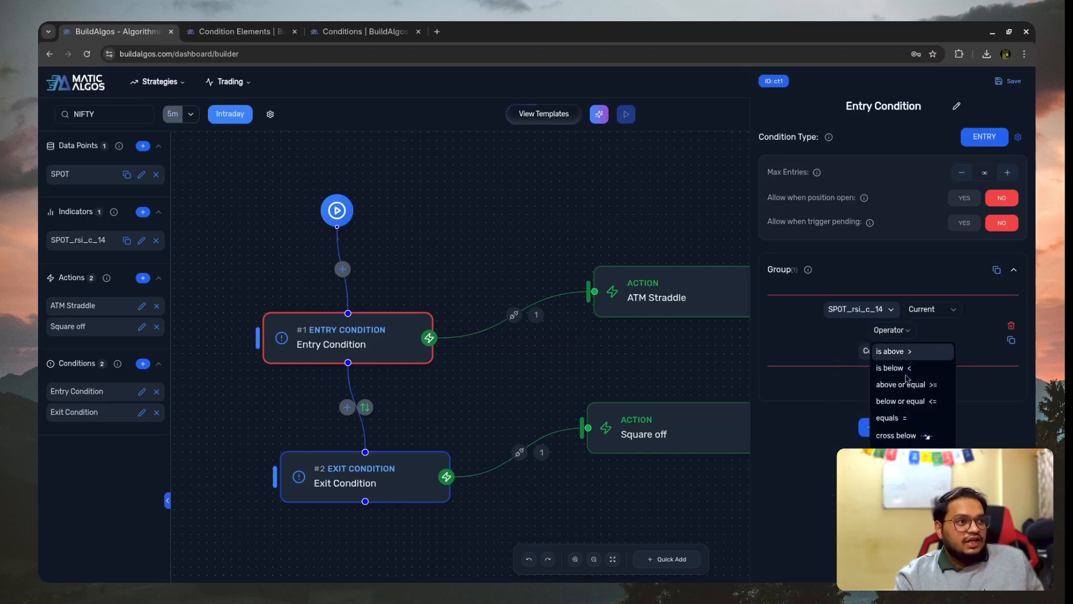
{"action": "left_click", "coordinate": [925, 357]}
{"action": "left_click", "coordinate": [890, 350]}
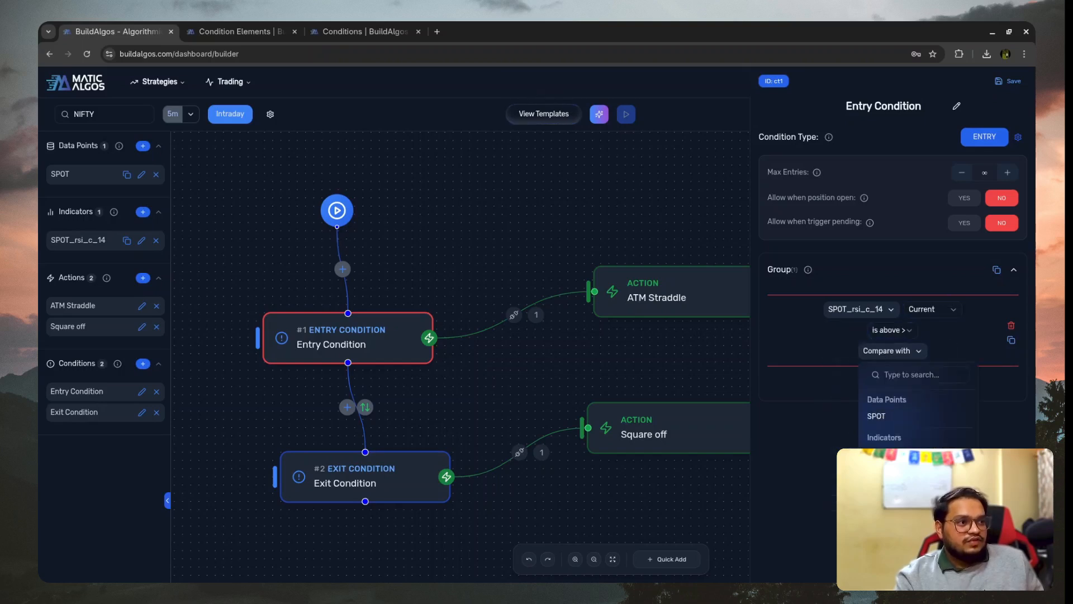
{"action": "left_click", "coordinate": [883, 492]}
{"action": "left_click", "coordinate": [905, 355]}
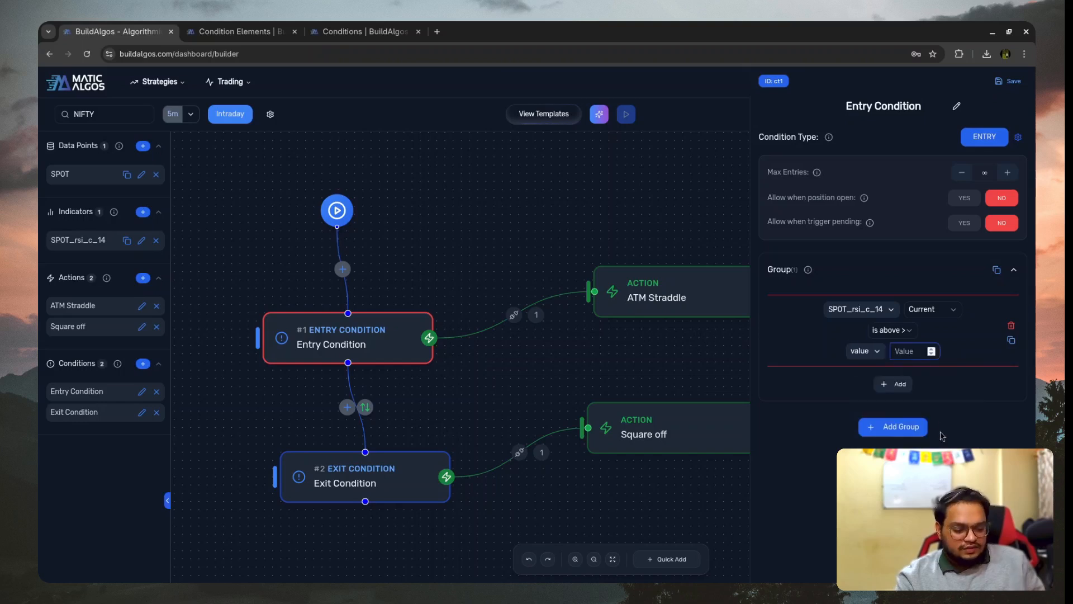
{"action": "type", "text": "70"}
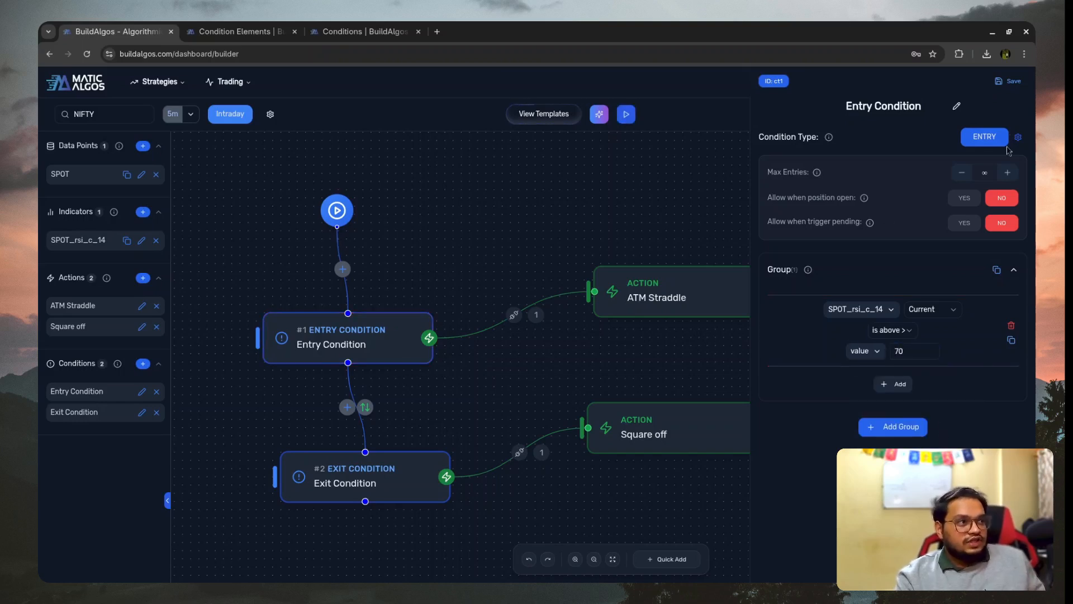
- Rename the ATM Straddle action as Buy CE
{"action": "left_click", "coordinate": [657, 299]}
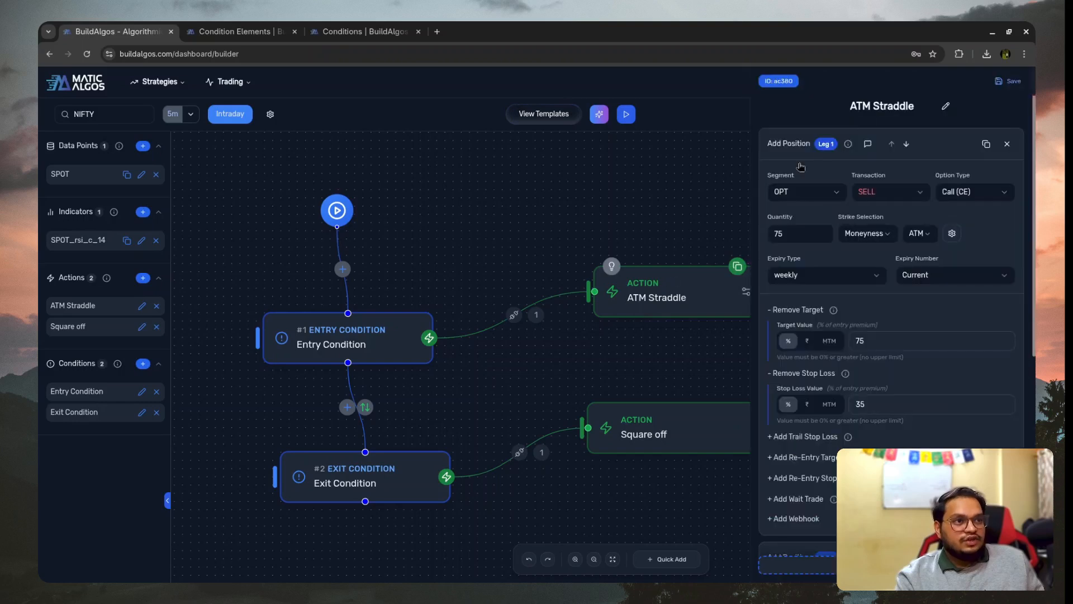
{"action": "left_click", "coordinate": [898, 107]}
{"action": "type", "text": "Buy CE"}
{"action": "key", "text": "Return"}
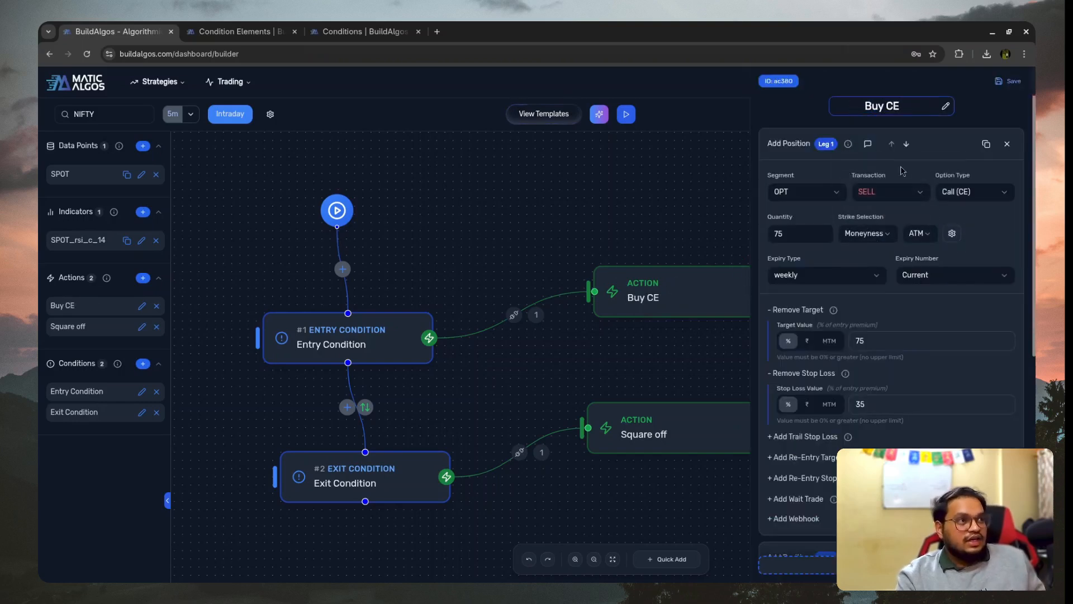
- Change the Buy CE action's call leg to BUY and remove its put leg, Leg 2
{"action": "left_click", "coordinate": [912, 200]}
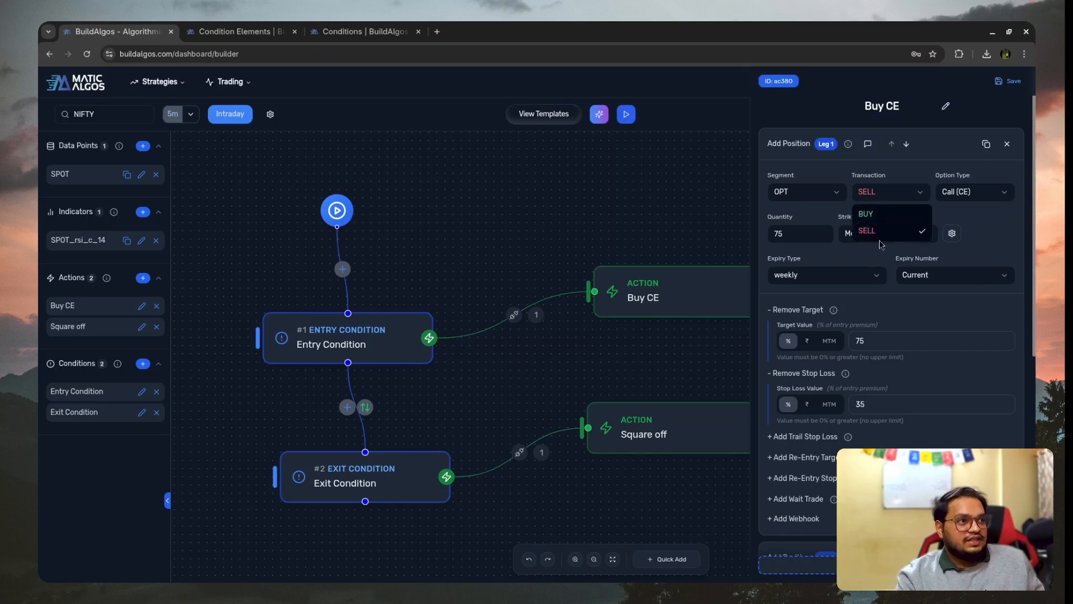
{"action": "scroll", "coordinate": [932, 366], "scroll_direction": "down", "scroll_amount": 6}
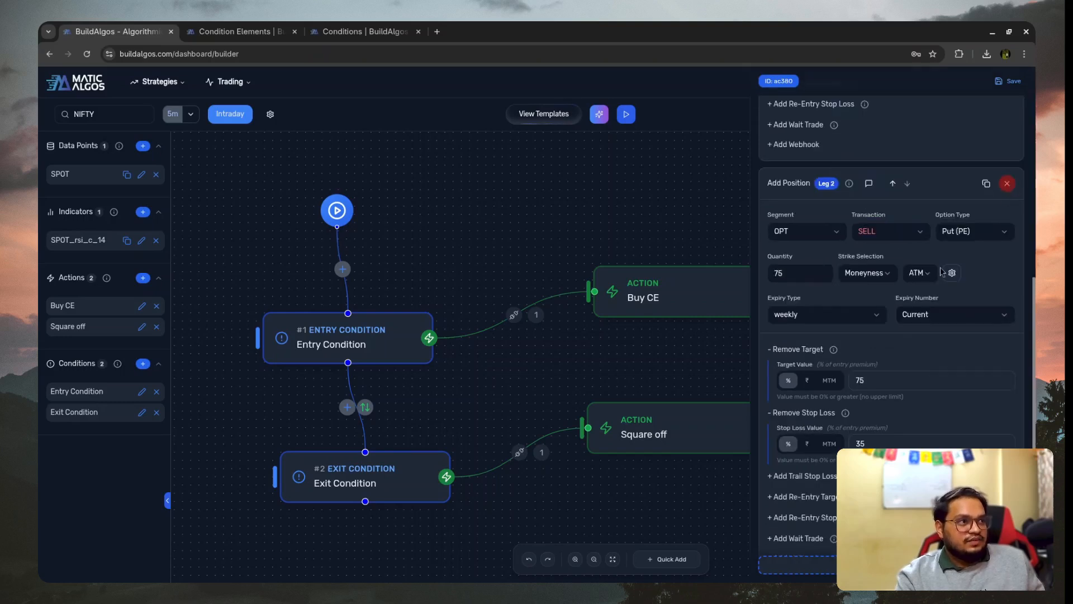
{"action": "scroll", "coordinate": [864, 366], "scroll_direction": "up", "scroll_amount": 6}
- Set the Buy CE leg's target to 20.00% and its stop loss to 20%, and save the action
{"action": "left_click", "coordinate": [843, 342]}
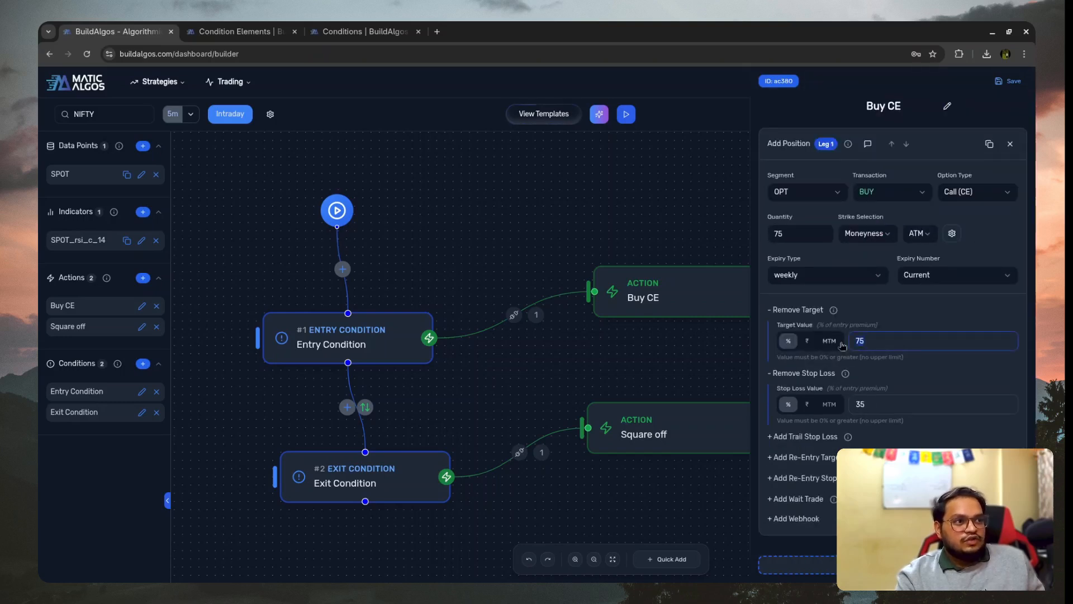
{"action": "type", "text": "20.00"}
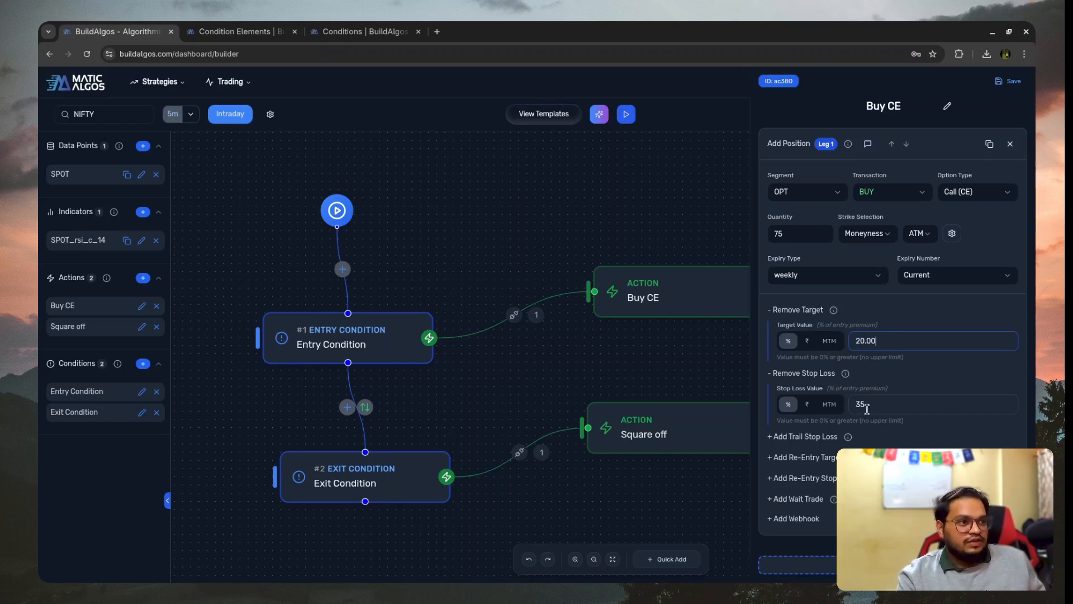
{"action": "key", "text": "BackSpace"}
{"action": "key", "text": "BackSpace"}
{"action": "type", "text": "20"}
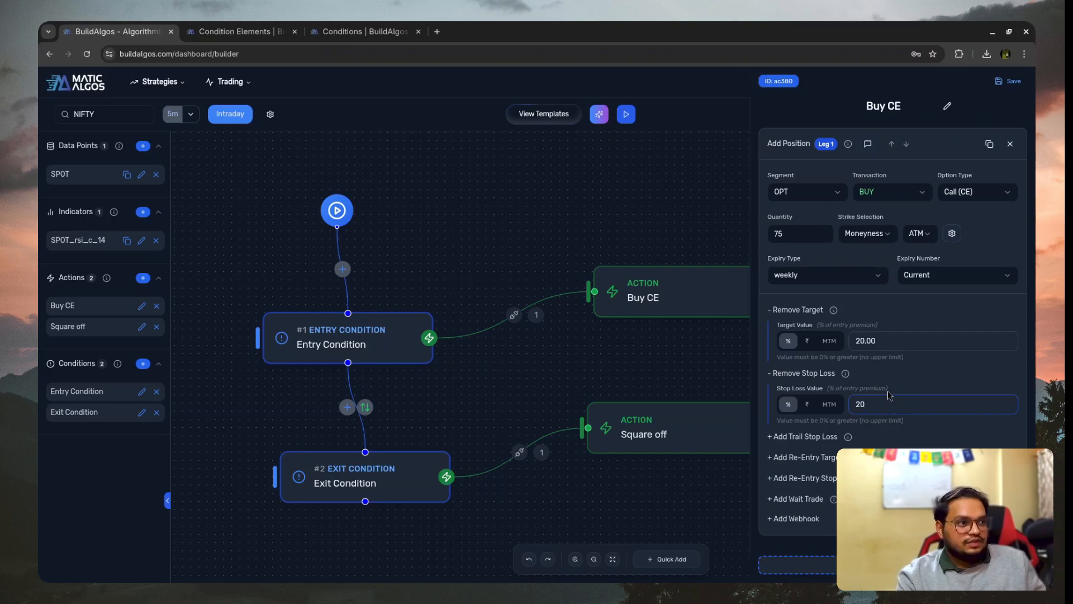
{"action": "left_click", "coordinate": [1007, 81]}
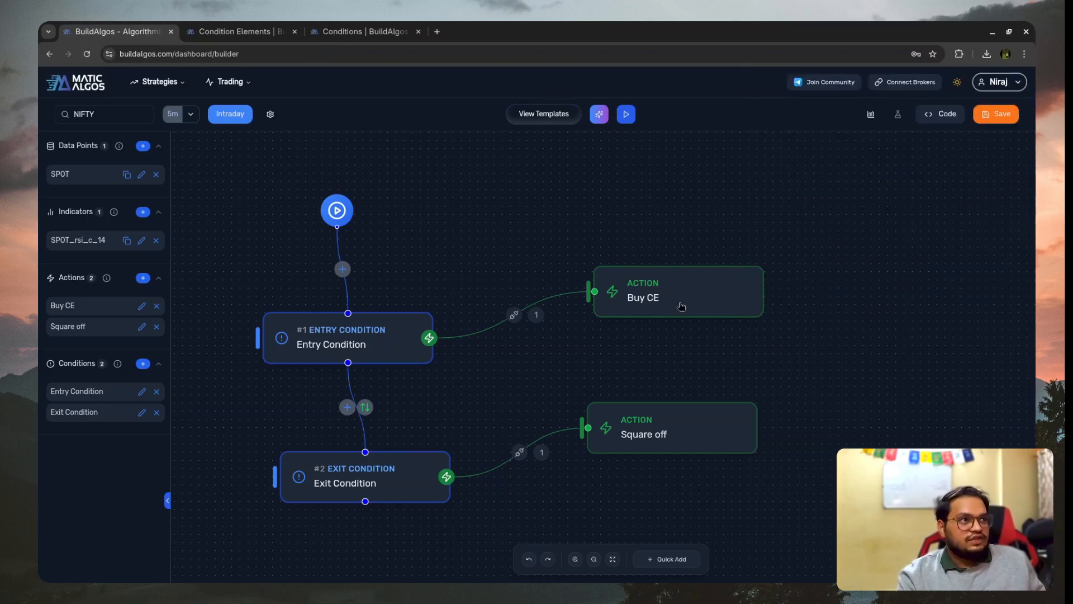
- Move the Square off action further down the canvas and duplicate the Buy CE action
{"action": "left_click_drag", "start_coordinate": [653, 453], "coordinate": [670, 522]}
{"action": "left_click", "coordinate": [737, 266]}
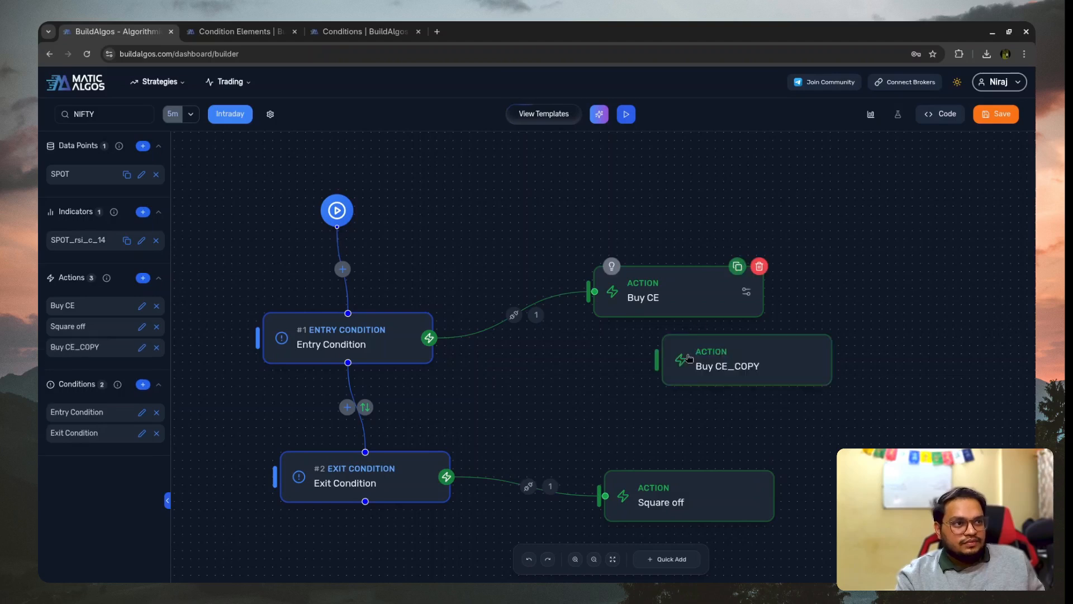
- Place the Buy CE_COPY action below Buy CE, change its option type to Put (PE), and save it
{"action": "left_click_drag", "start_coordinate": [689, 357], "coordinate": [576, 374]}
{"action": "left_click", "coordinate": [614, 383]}
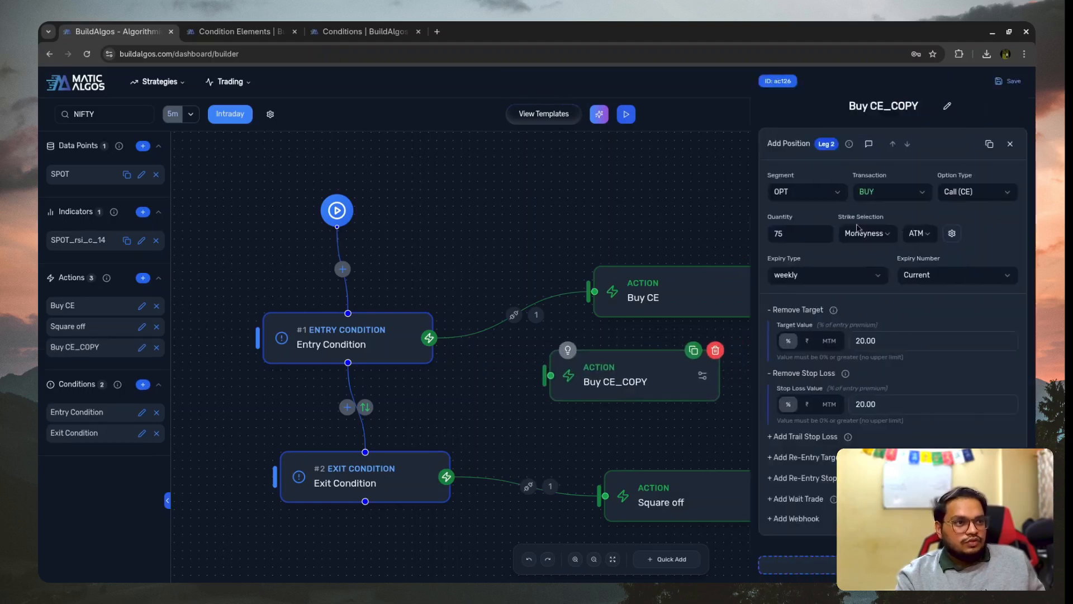
{"action": "left_click", "coordinate": [954, 196]}
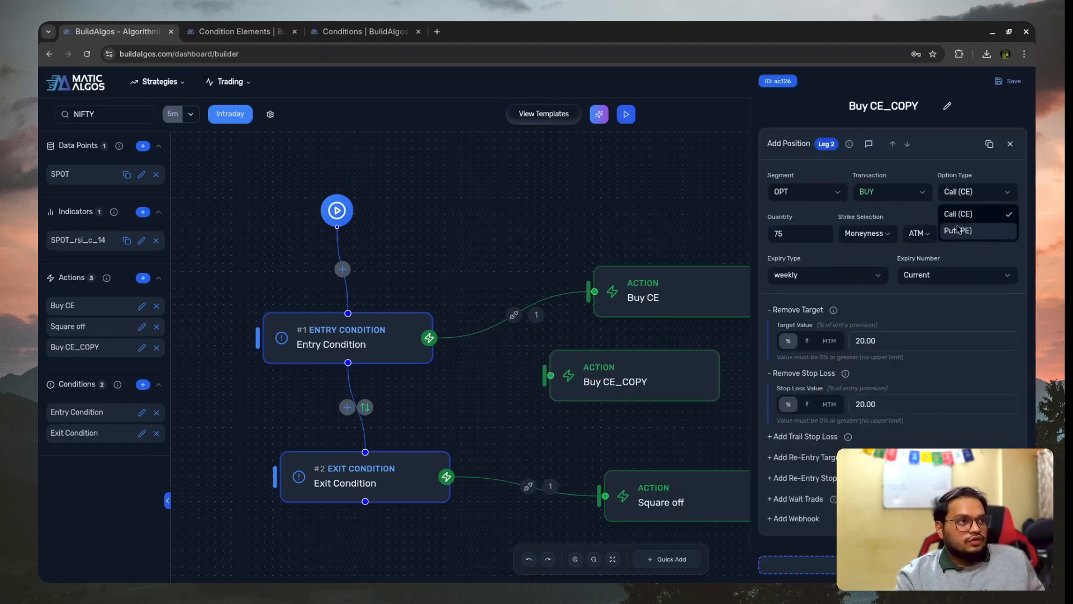
{"action": "left_click", "coordinate": [968, 215]}
{"action": "left_click", "coordinate": [979, 195]}
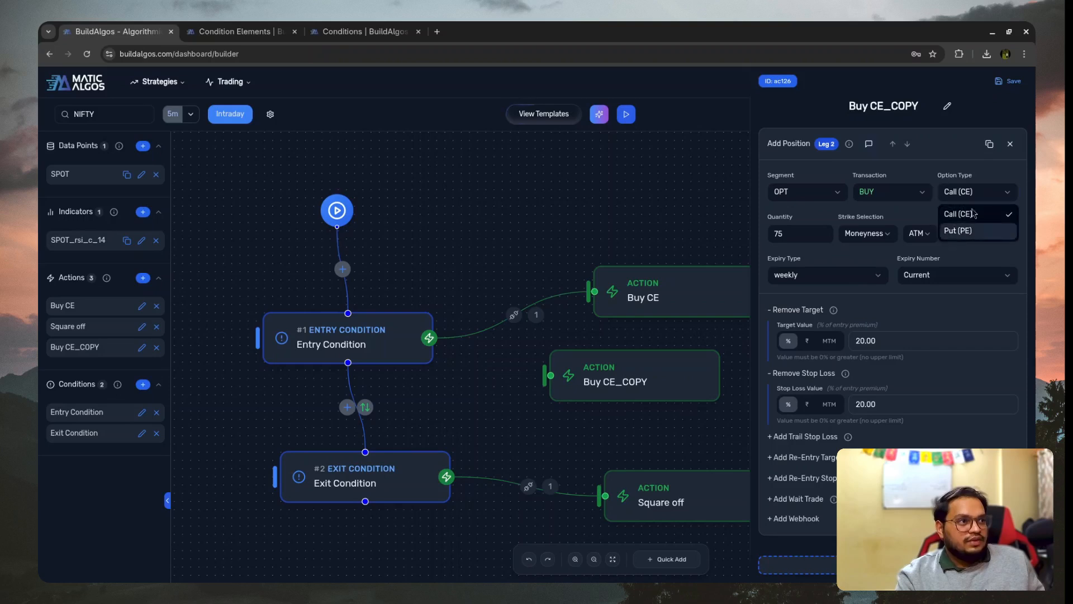
{"action": "left_click", "coordinate": [972, 228]}
{"action": "left_click", "coordinate": [1011, 85]}
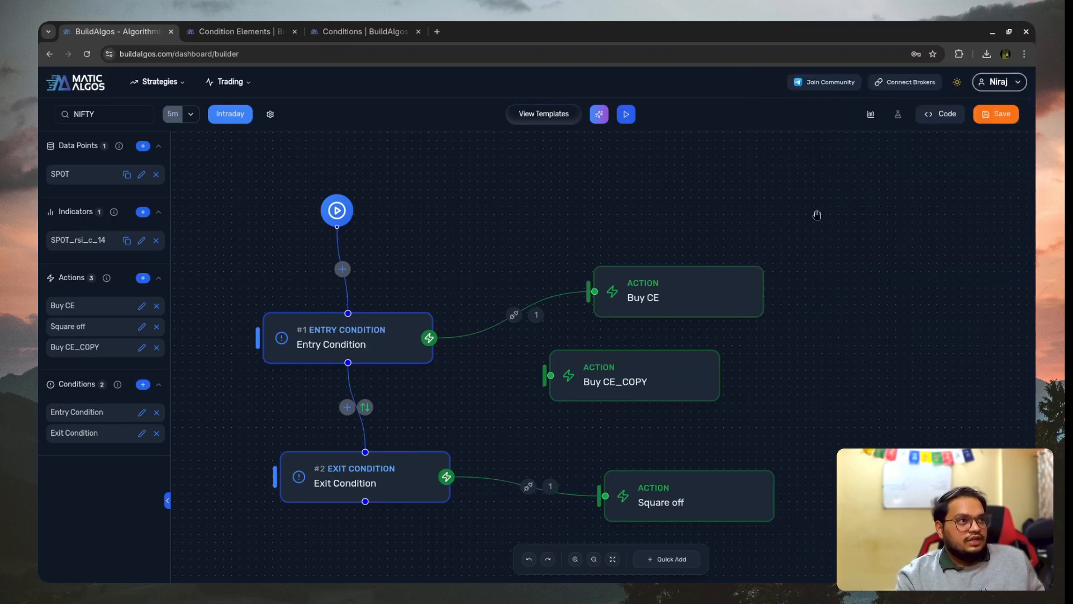
- Rename the Buy CE_COPY action as Buy PE
{"action": "left_click", "coordinate": [617, 381]}
{"action": "double_click", "coordinate": [882, 109]}
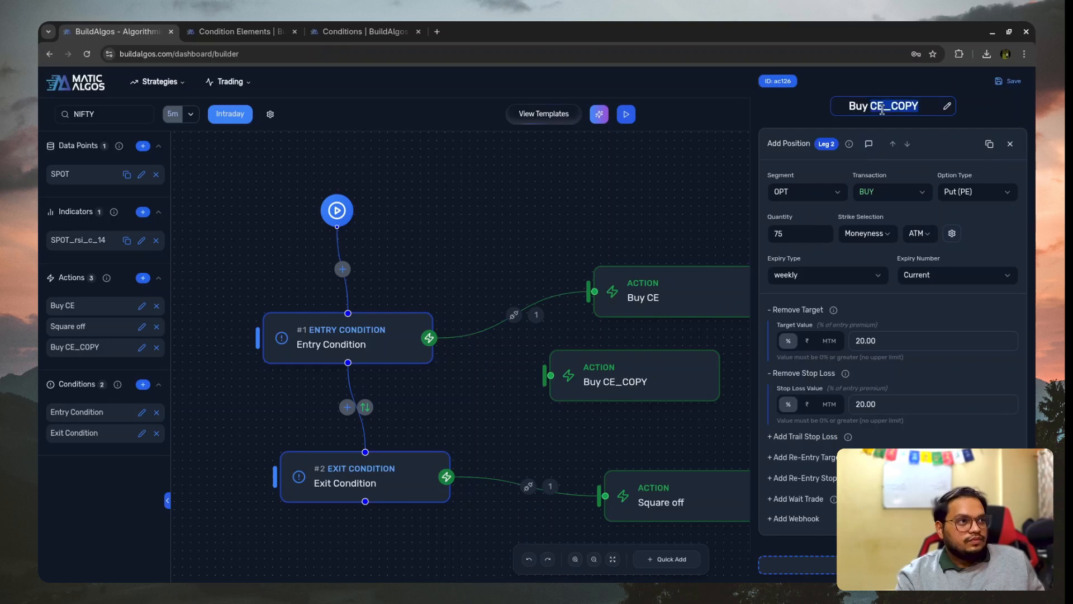
{"action": "type", "text": "OE"}
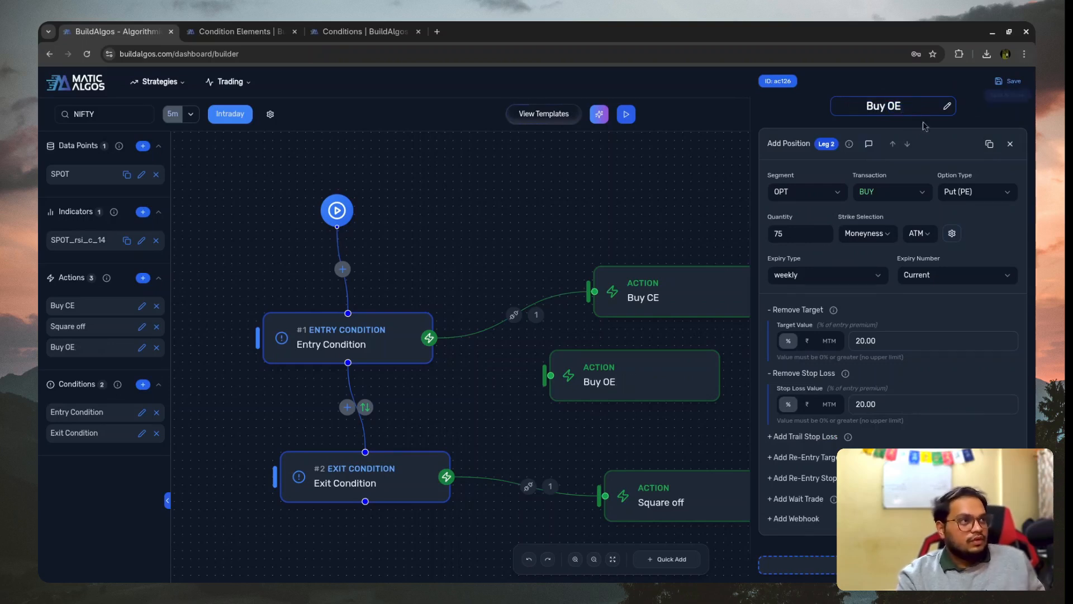
{"action": "key", "text": "ctrl+shift+Left"}
{"action": "type", "text": "PE"}
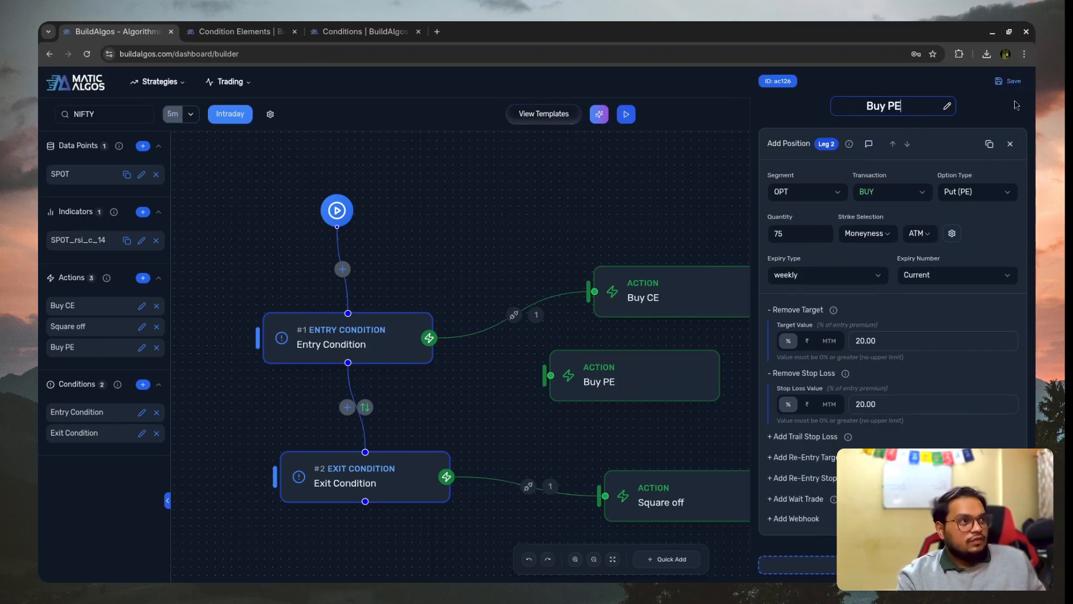
{"action": "key", "text": "Return"}
- Duplicate the Entry Condition and rename the original as Entry Long
{"action": "mouse_move", "coordinate": [405, 318]}
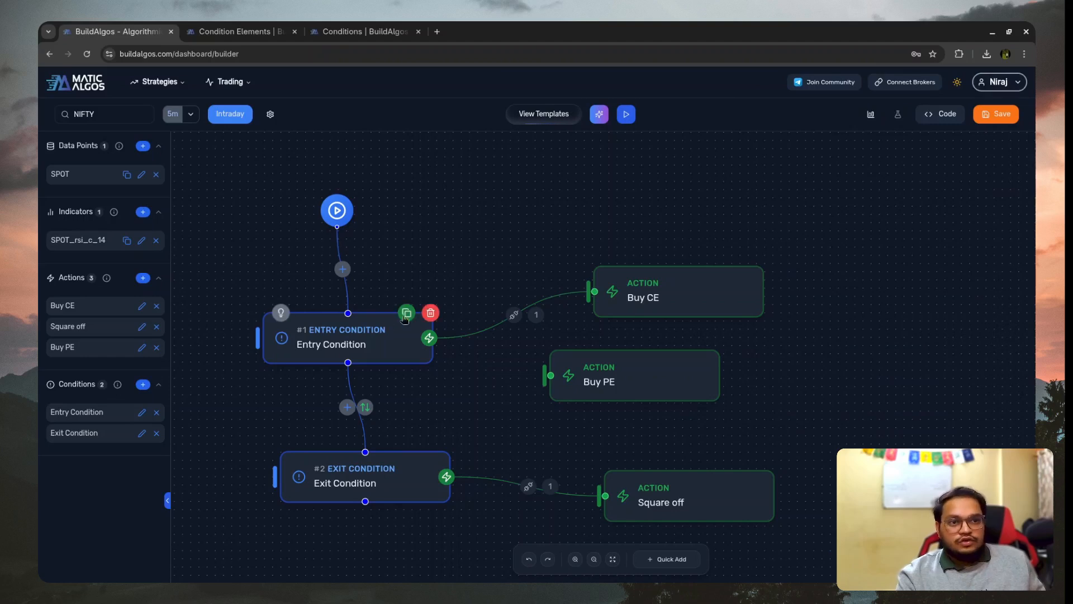
{"action": "left_click", "coordinate": [370, 467]}
{"action": "left_click", "coordinate": [368, 347]}
{"action": "double_click", "coordinate": [894, 106]}
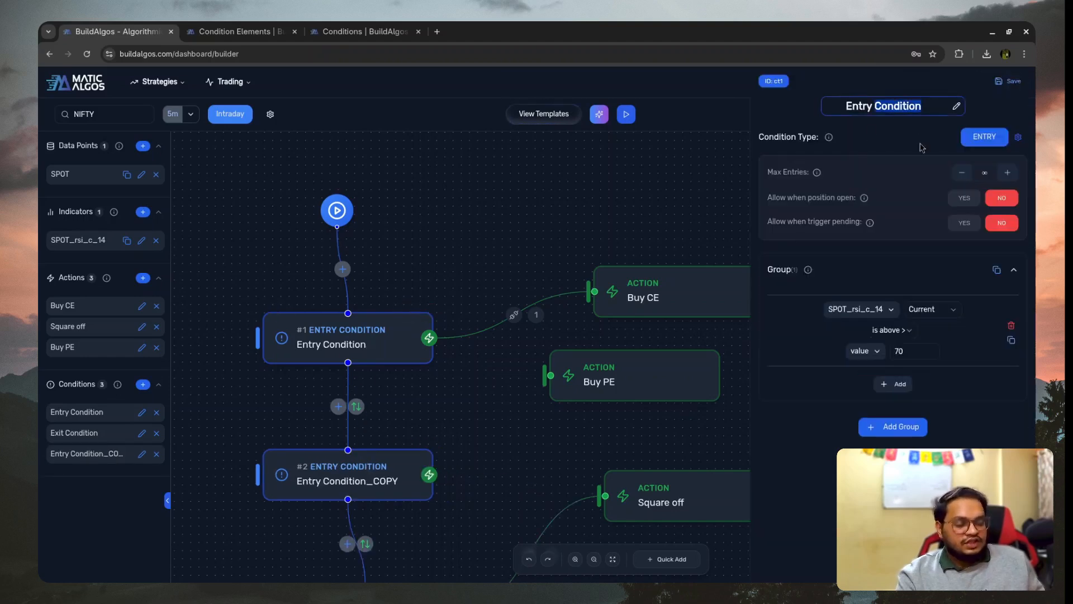
{"action": "type", "text": "E"}
{"action": "key", "text": "BackSpace"}
{"action": "type", "text": "Long"}
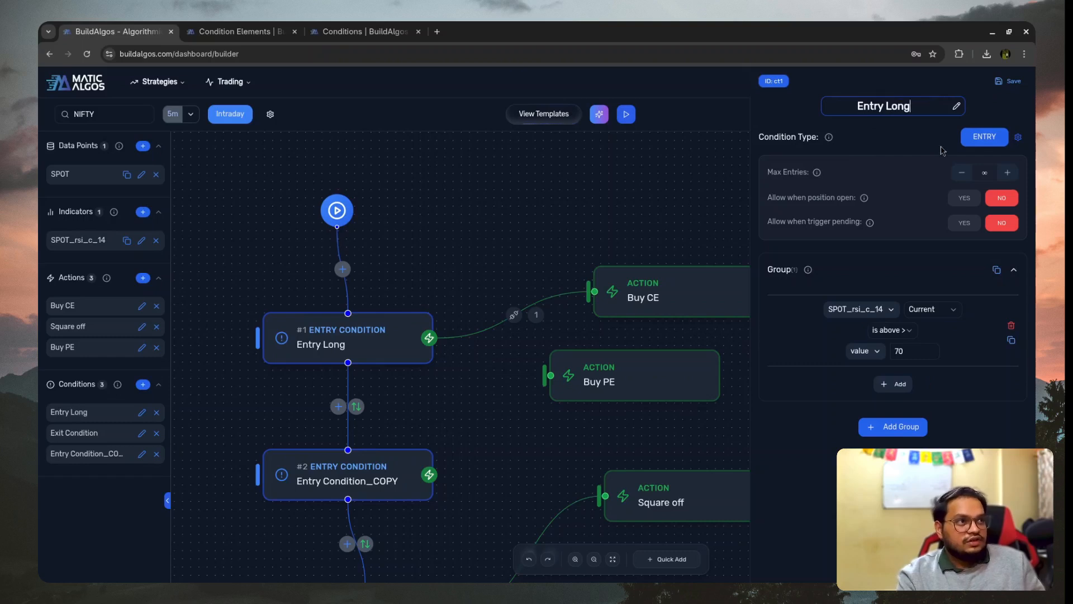
- Rename the duplicated entry condition as Entry Short
{"action": "left_click", "coordinate": [343, 480]}
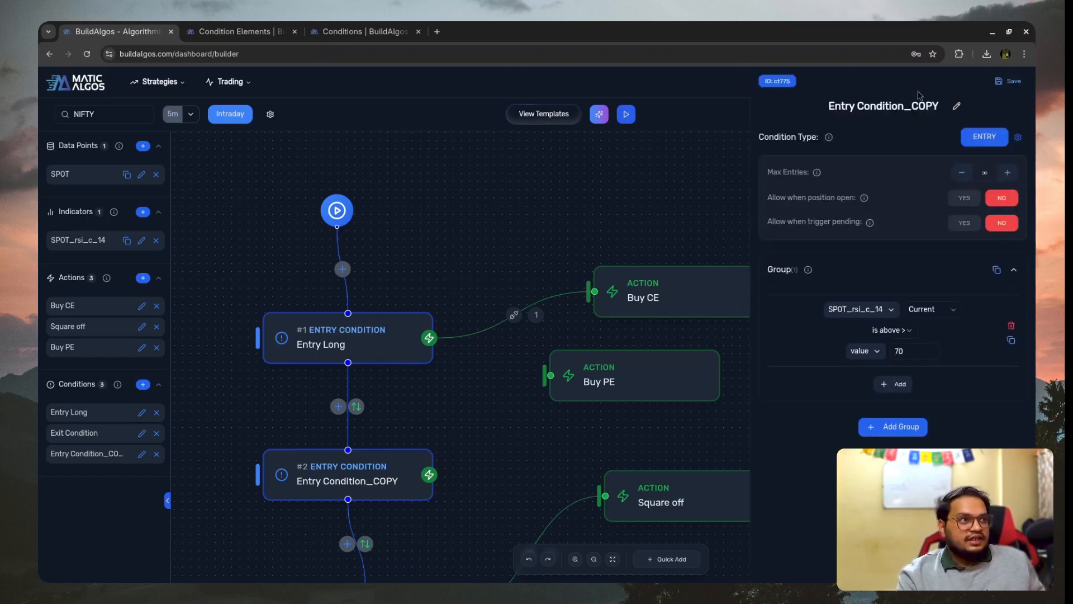
{"action": "double_click", "coordinate": [919, 105]}
{"action": "type", "text": "Short"}
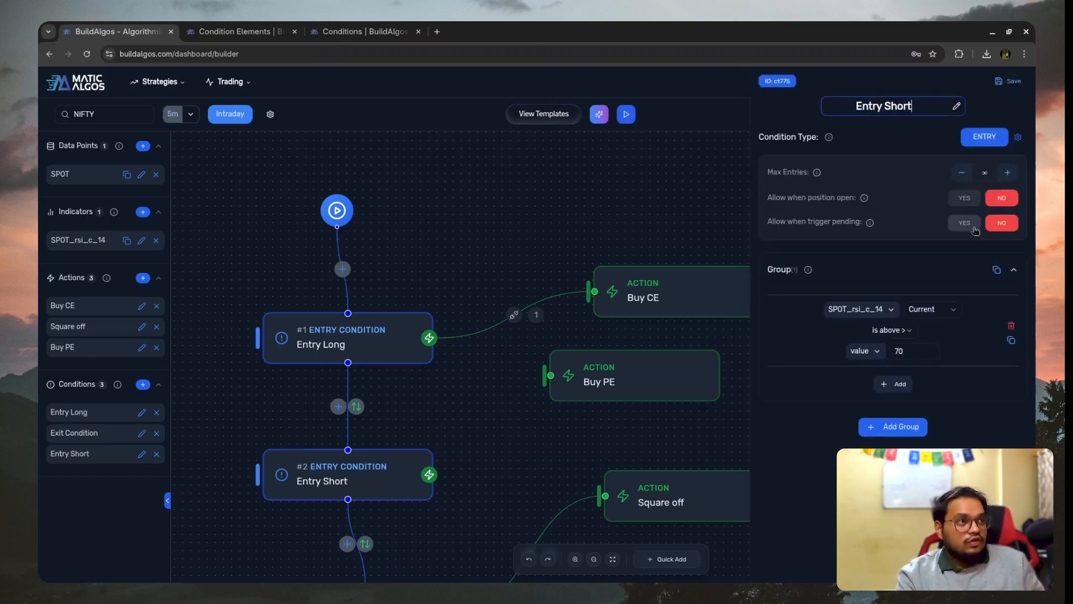
{"action": "key", "text": "Return"}
- Change Entry Short's rule so that SPOT_rsi_c_14 is below 30
{"action": "left_click", "coordinate": [892, 329]}
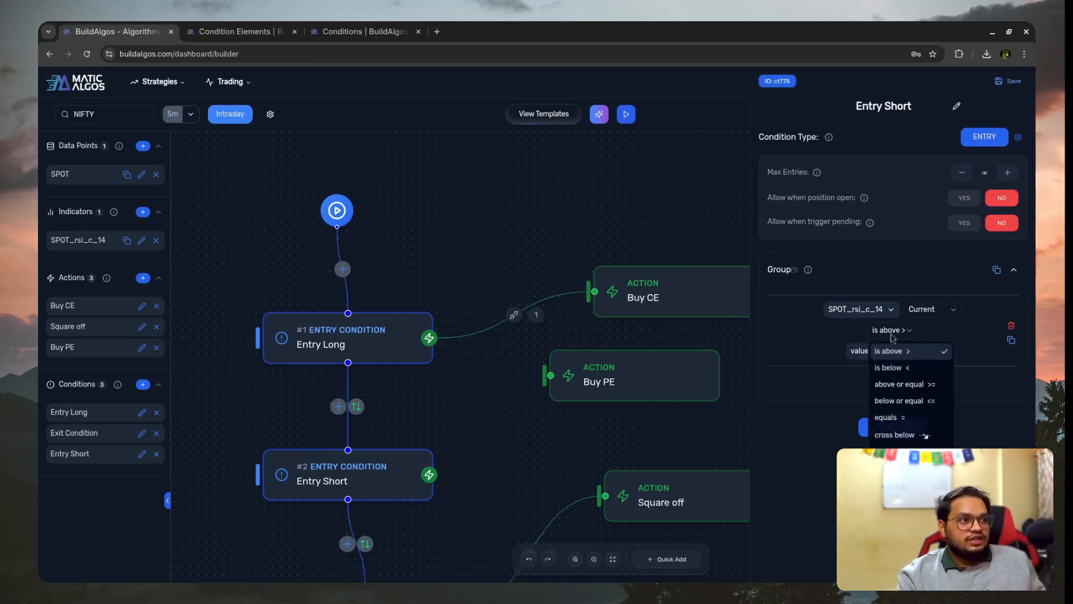
{"action": "left_click", "coordinate": [934, 368]}
{"action": "left_click", "coordinate": [922, 351]}
{"action": "key", "text": "BackSpace"}
{"action": "key", "text": "BackSpace"}
{"action": "type", "text": "30"}
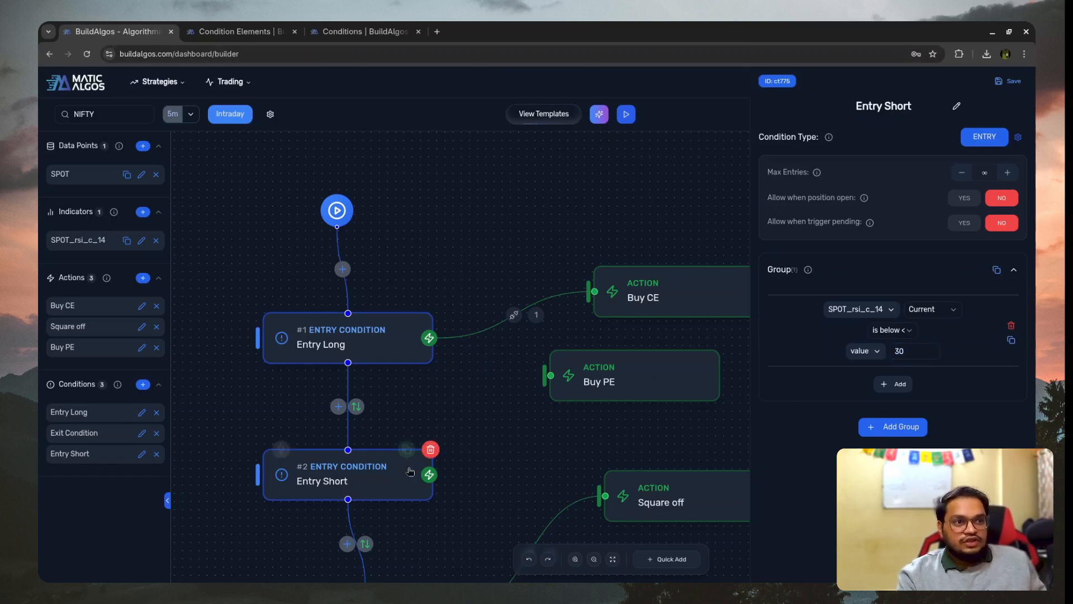
- Connect the Entry Short condition to the Buy PE action, then open Buy PE and save it
{"action": "left_click_drag", "start_coordinate": [429, 475], "coordinate": [551, 375]}
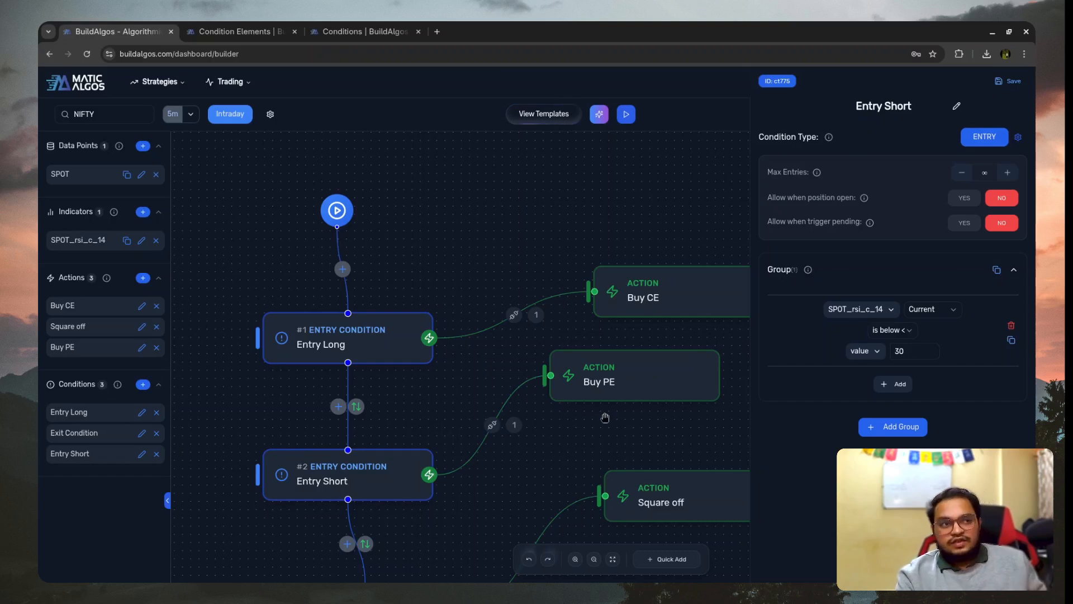
{"action": "left_click", "coordinate": [656, 360]}
{"action": "left_click", "coordinate": [1008, 82]}
- Adjust the Exit Condition's position on the canvas, then check its candle time rule and save it
{"action": "scroll", "coordinate": [452, 248], "scroll_direction": "down", "scroll_amount": 3}
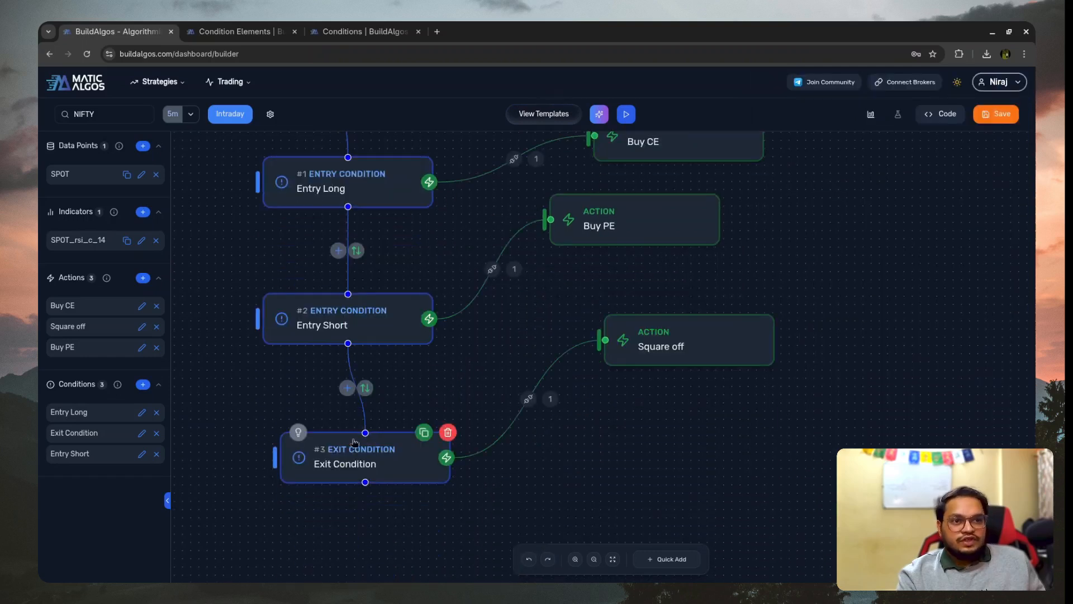
{"action": "left_click_drag", "start_coordinate": [362, 440], "coordinate": [362, 410]}
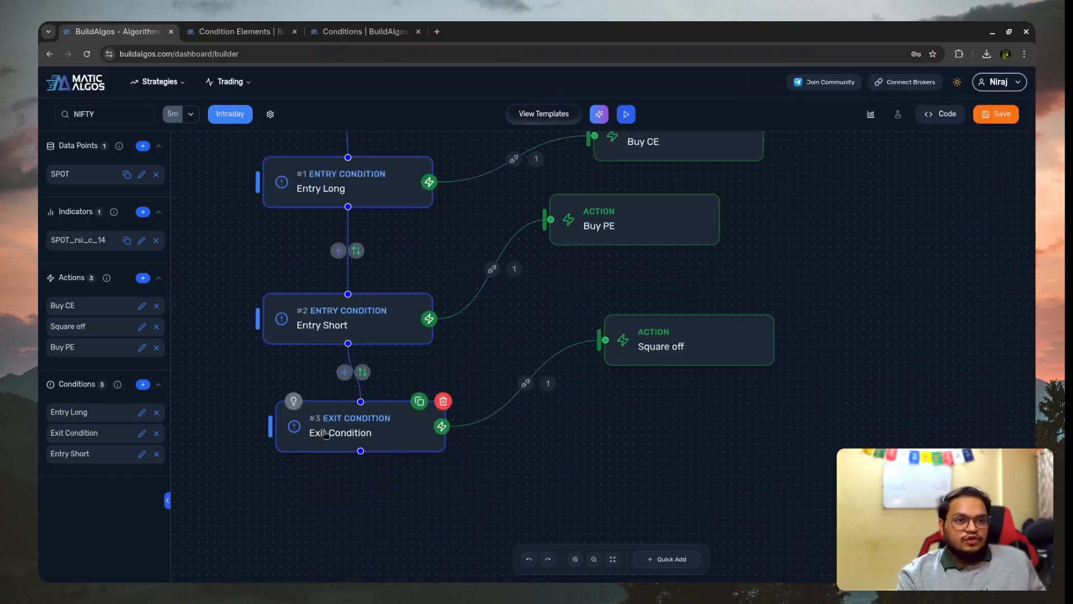
{"action": "left_click_drag", "start_coordinate": [383, 452], "coordinate": [387, 481]}
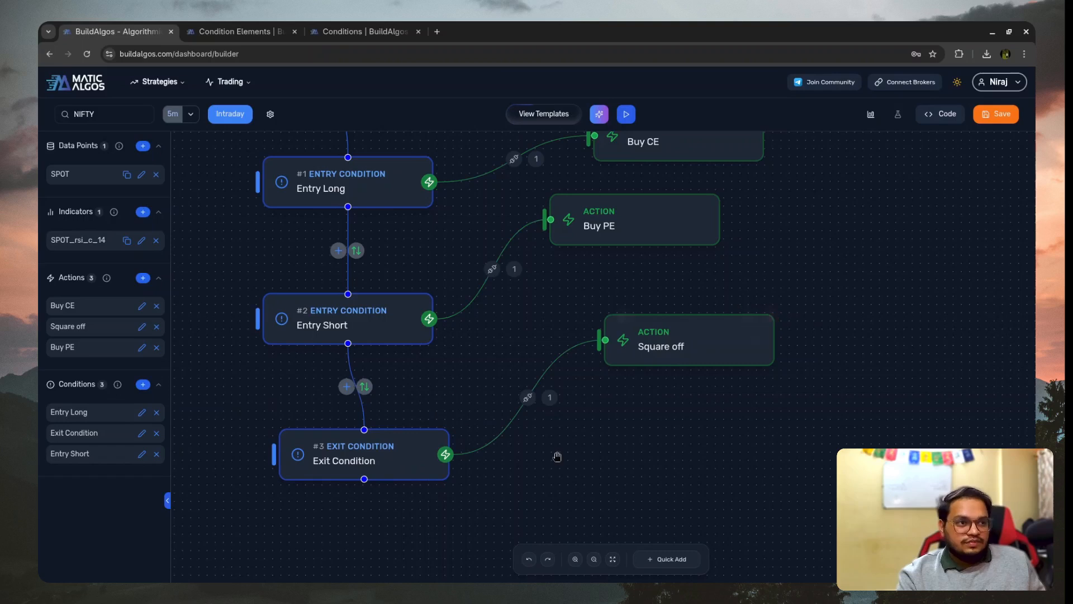
{"action": "scroll", "coordinate": [558, 455], "scroll_direction": "up", "scroll_amount": 3}
{"action": "left_click", "coordinate": [311, 550]}
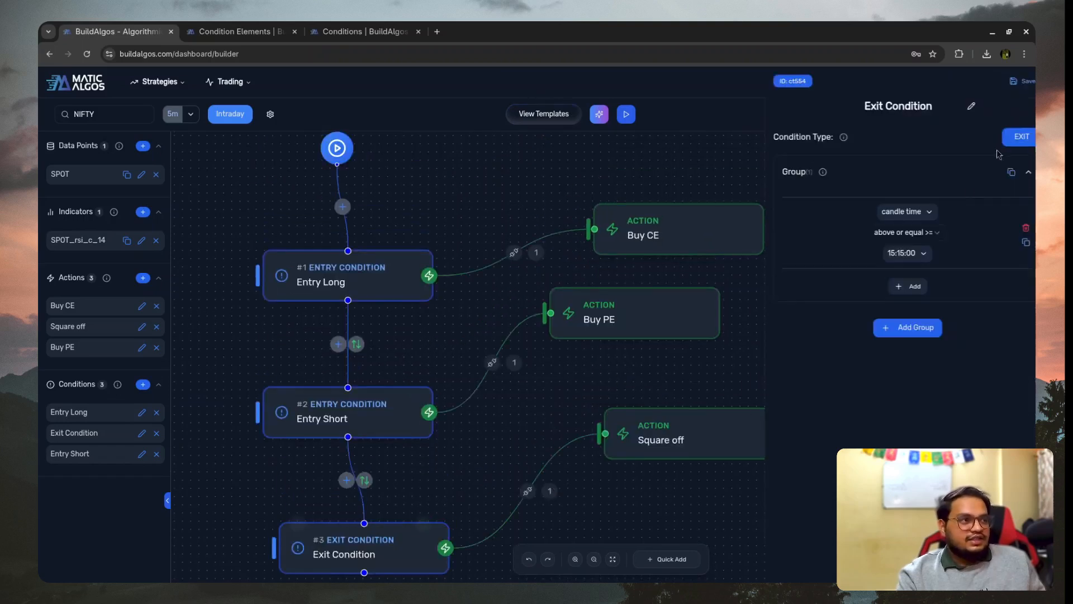
{"action": "left_click", "coordinate": [1012, 81]}
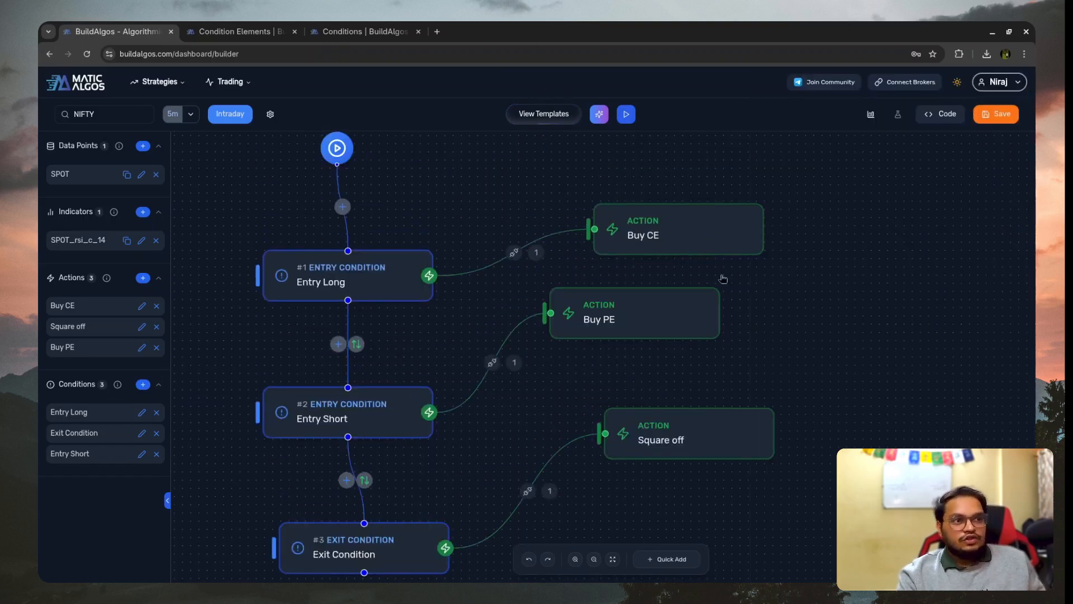
- Save the strategy under the name rsi_basic
{"action": "left_click", "coordinate": [1004, 115]}
{"action": "left_click", "coordinate": [486, 250]}
{"action": "type", "text": "rsi_"}
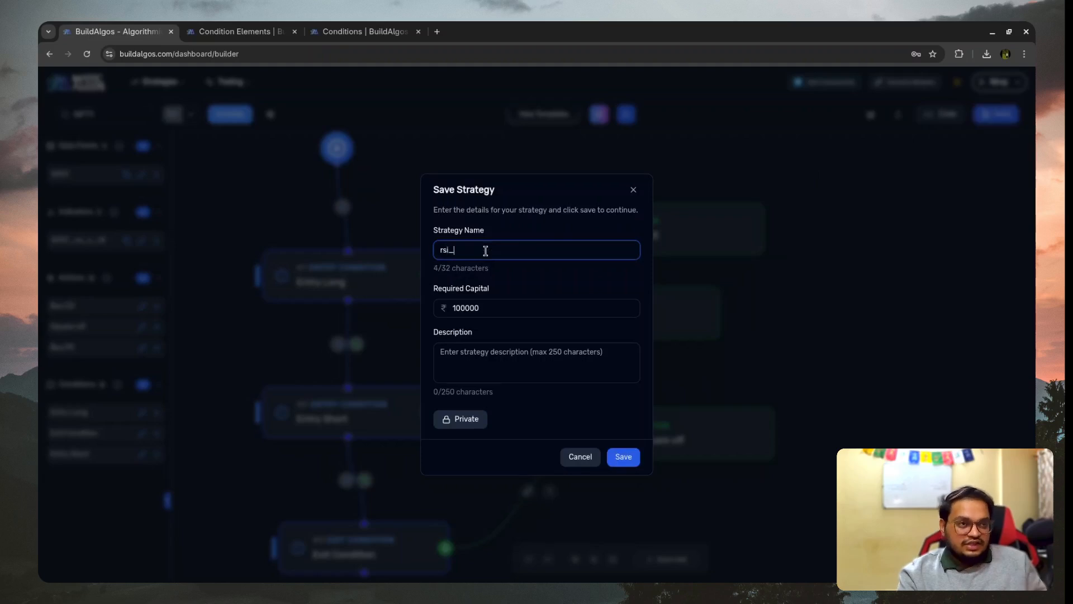
{"action": "type", "text": "basic"}
{"action": "left_click", "coordinate": [634, 459]}
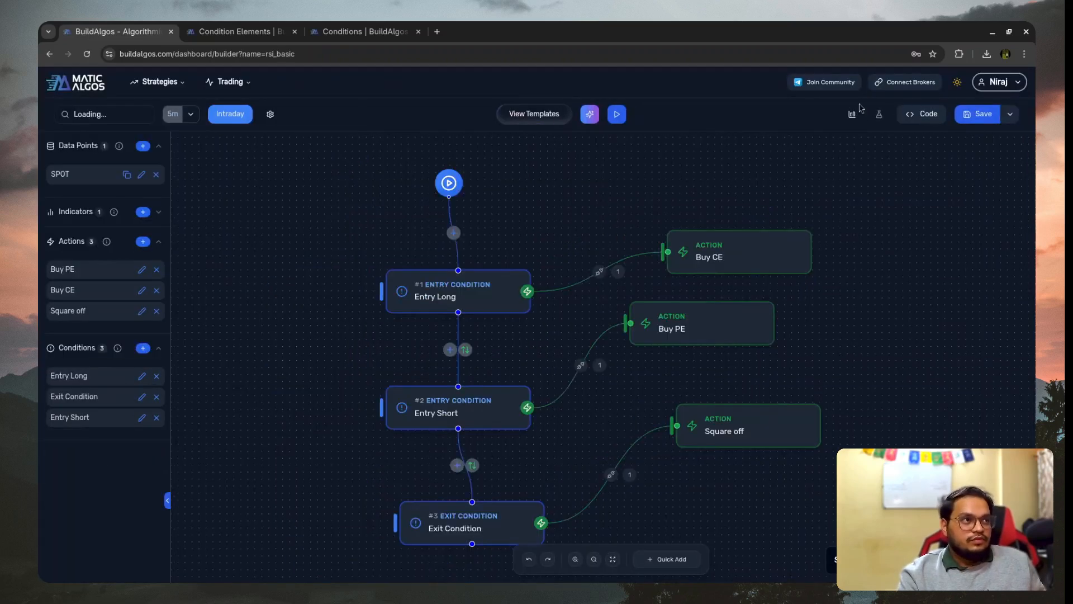
- Start a backtest of the strategy from 11/10/2025 to 11/12/2025 and open the backtests section
{"action": "left_click", "coordinate": [879, 114]}
{"action": "left_click", "coordinate": [476, 274]}
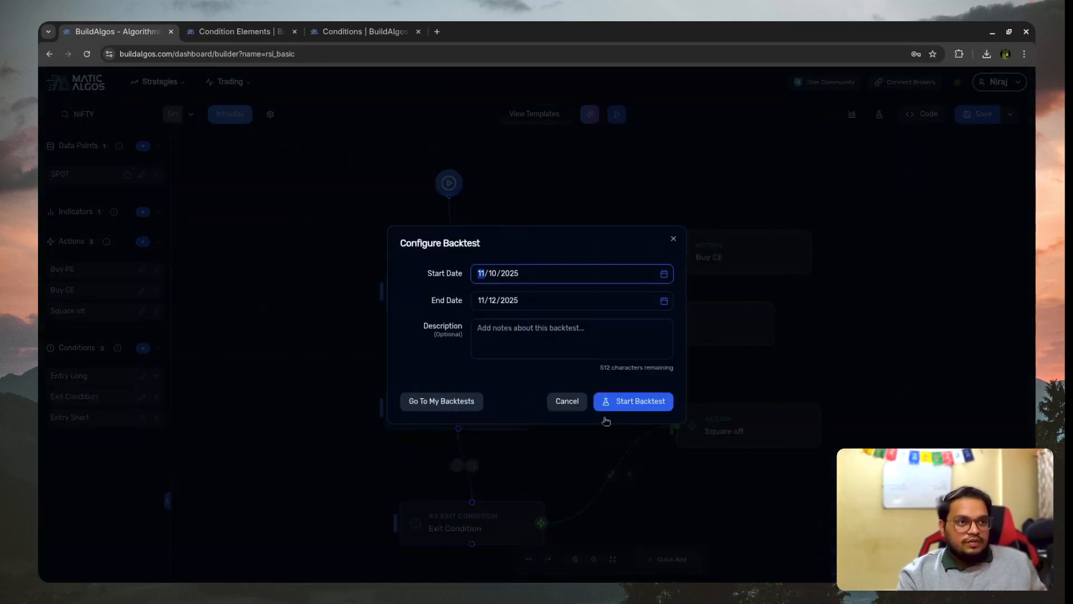
{"action": "left_click", "coordinate": [625, 403]}
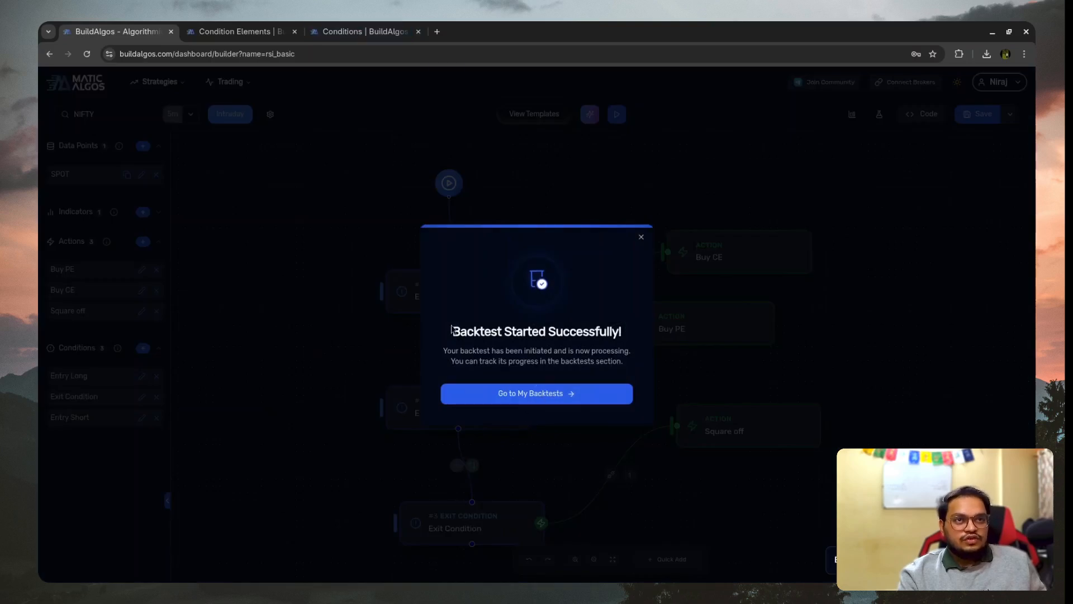
{"action": "left_click", "coordinate": [541, 395]}
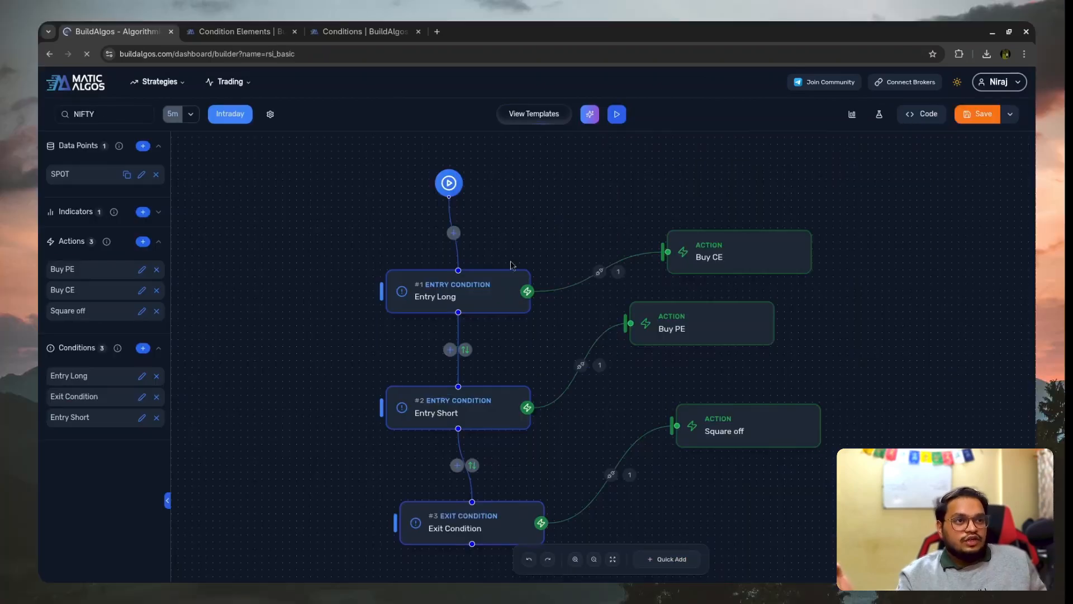
- Move the Exit Condition and the Square off action further down the strategy canvas
{"action": "key", "text": "ctrl+r"}
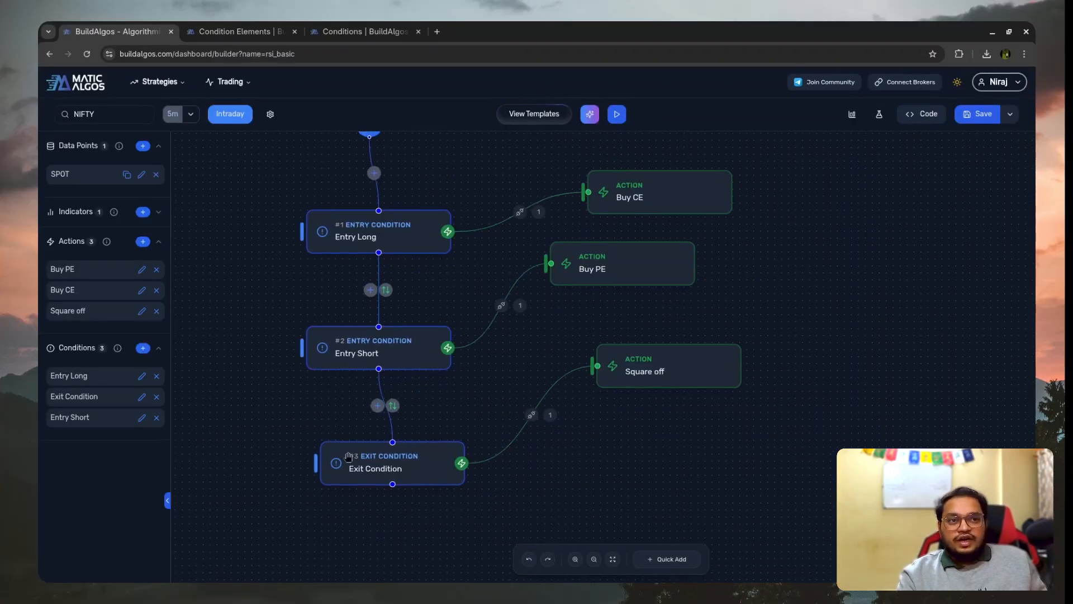
{"action": "left_click_drag", "start_coordinate": [348, 457], "coordinate": [332, 507]}
{"action": "left_click_drag", "start_coordinate": [644, 362], "coordinate": [696, 460]}
{"action": "left_click_drag", "start_coordinate": [498, 350], "coordinate": [506, 397]}
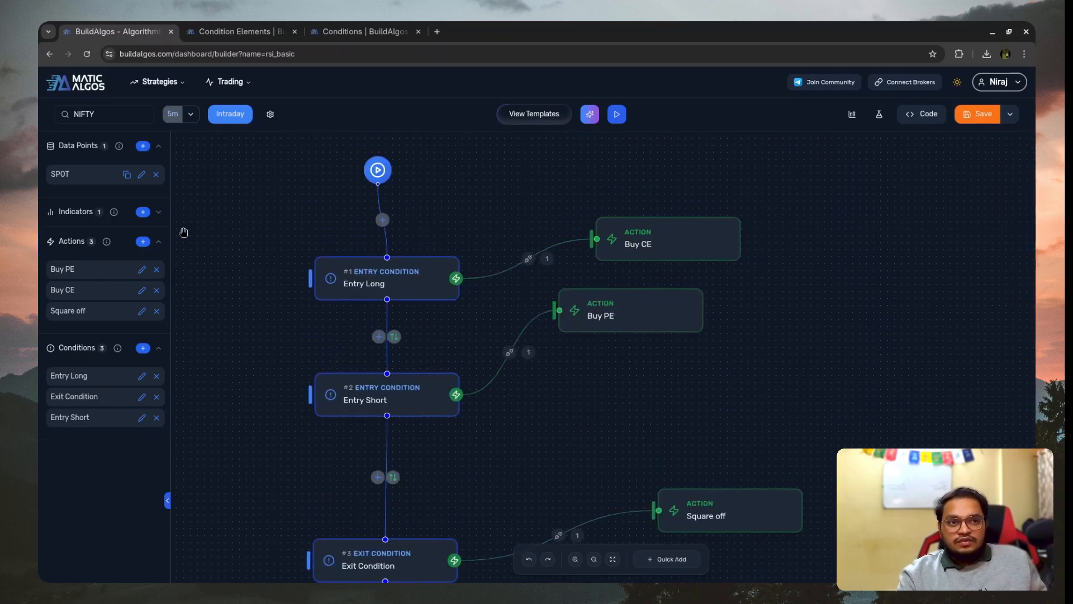
- Add a Days to Expire data point for the current weekly NIFTY expiry, named dte_weekly
{"action": "left_click", "coordinate": [142, 146]}
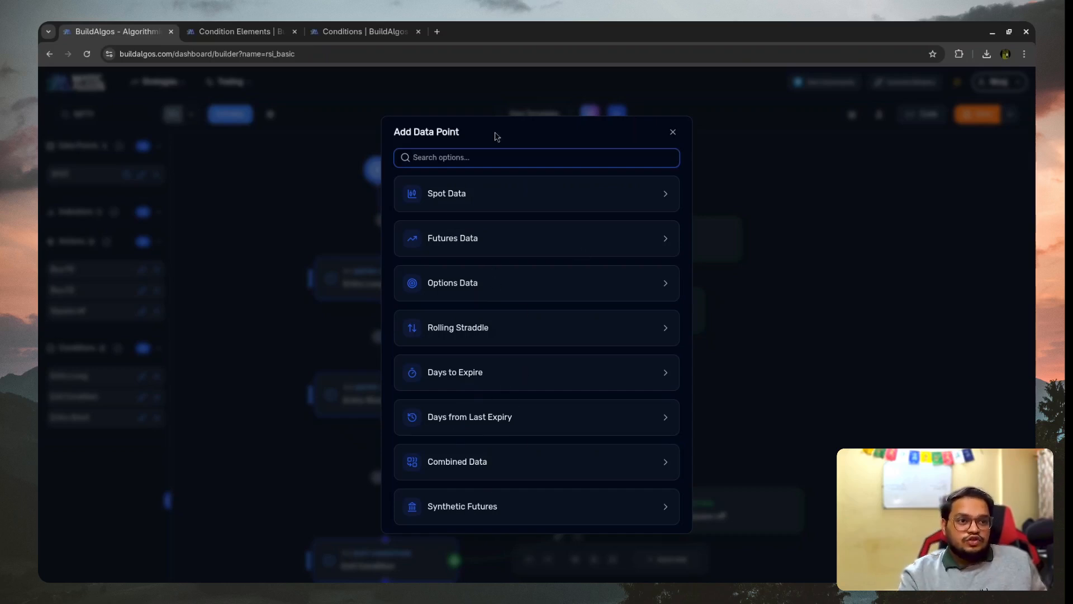
{"action": "left_click", "coordinate": [528, 373]}
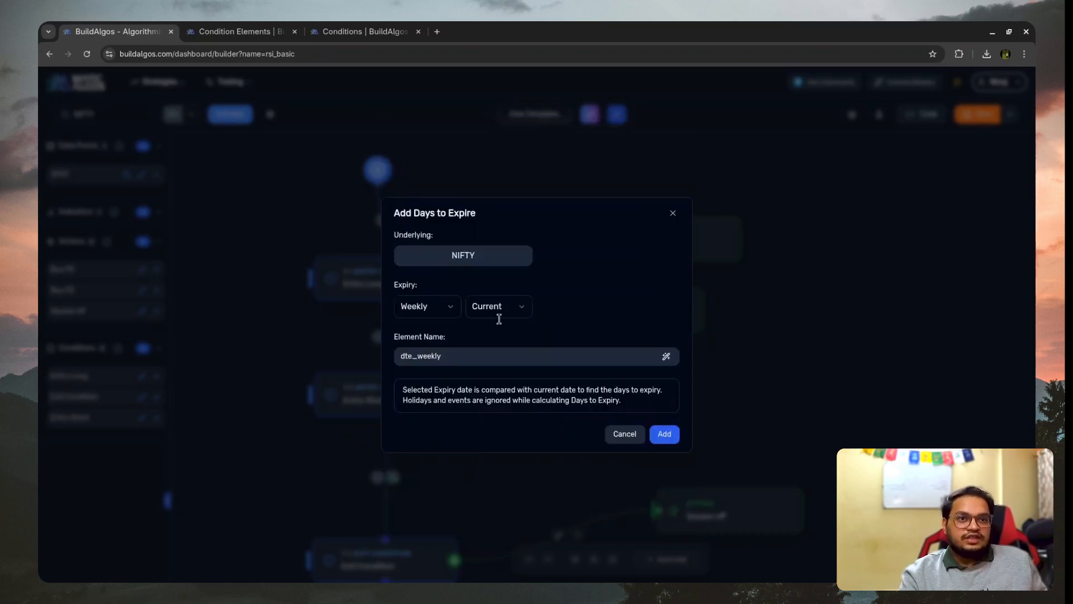
{"action": "left_click", "coordinate": [647, 434]}
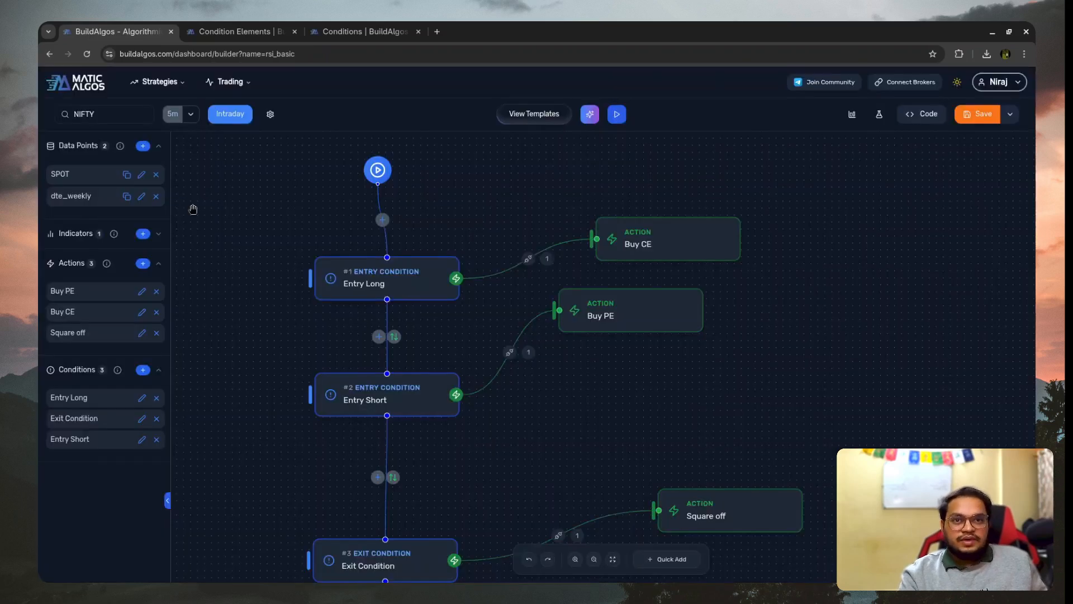
- Duplicate the Entry Long condition and rename the copy as Entry Long nxt
{"action": "left_click", "coordinate": [436, 257]}
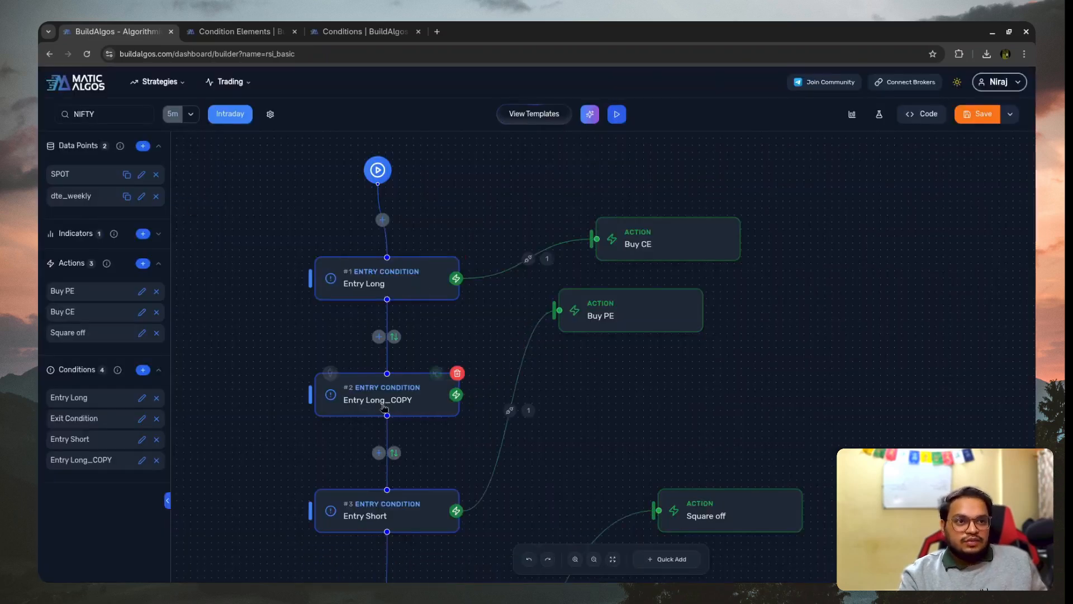
{"action": "left_click", "coordinate": [408, 394]}
{"action": "double_click", "coordinate": [915, 106]}
{"action": "key", "text": "Right"}
{"action": "key", "text": "shift+Left"}
{"action": "key", "text": "shift+Left"}
{"action": "key", "text": "shift+Left"}
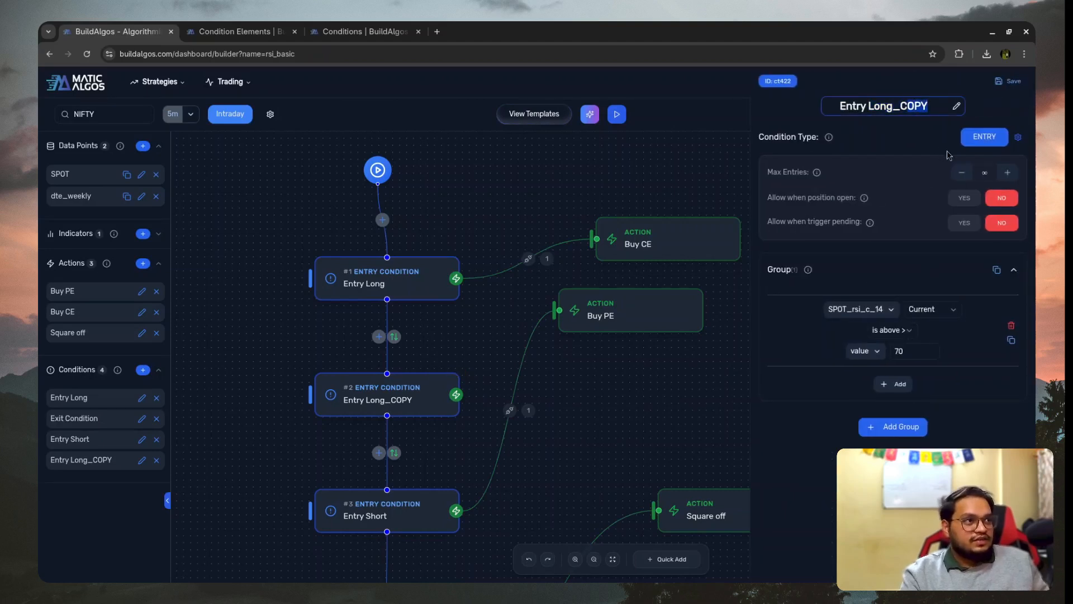
{"action": "key", "text": "BackSpace"}
{"action": "type", "text": "nxt"}
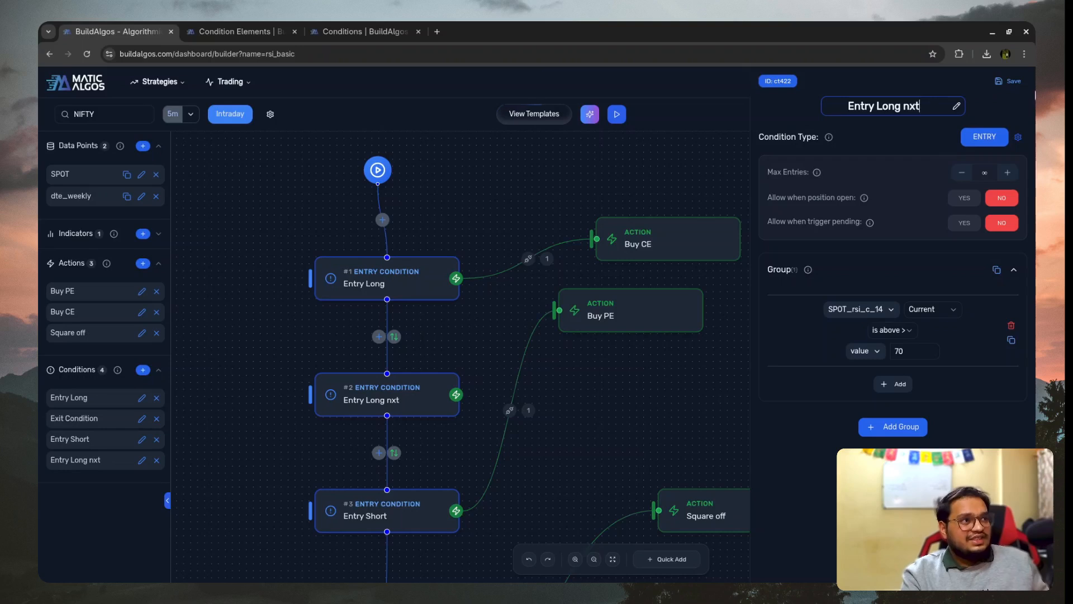
{"action": "key", "text": "Return"}
- Add an AND rule to the Entry Long nxt condition requiring dte_weekly to equal the value 0
{"action": "left_click", "coordinate": [893, 384]}
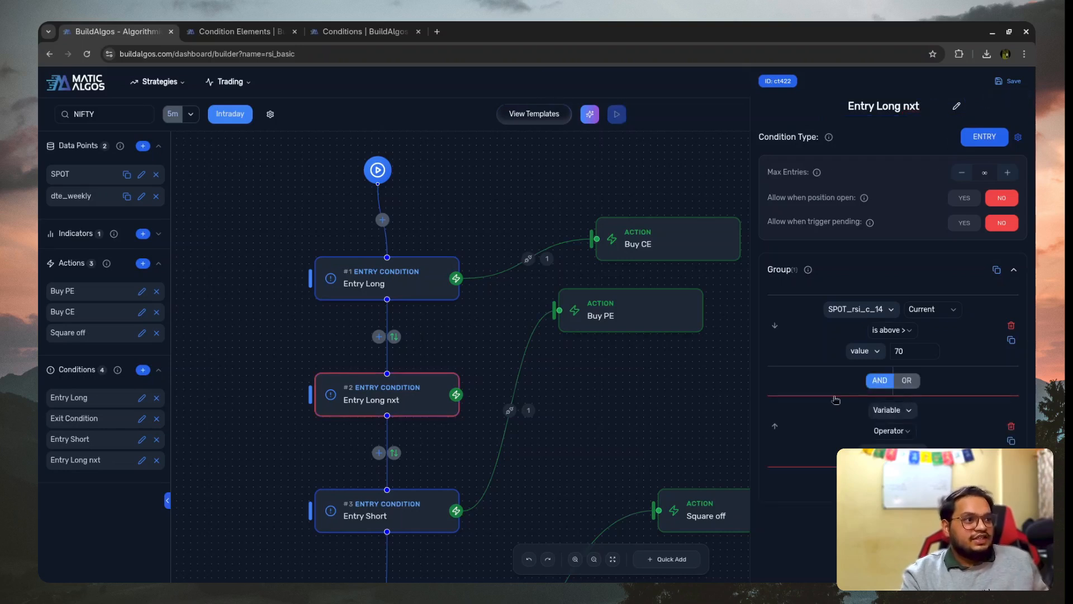
{"action": "left_click", "coordinate": [894, 412]}
{"action": "left_click", "coordinate": [917, 281]}
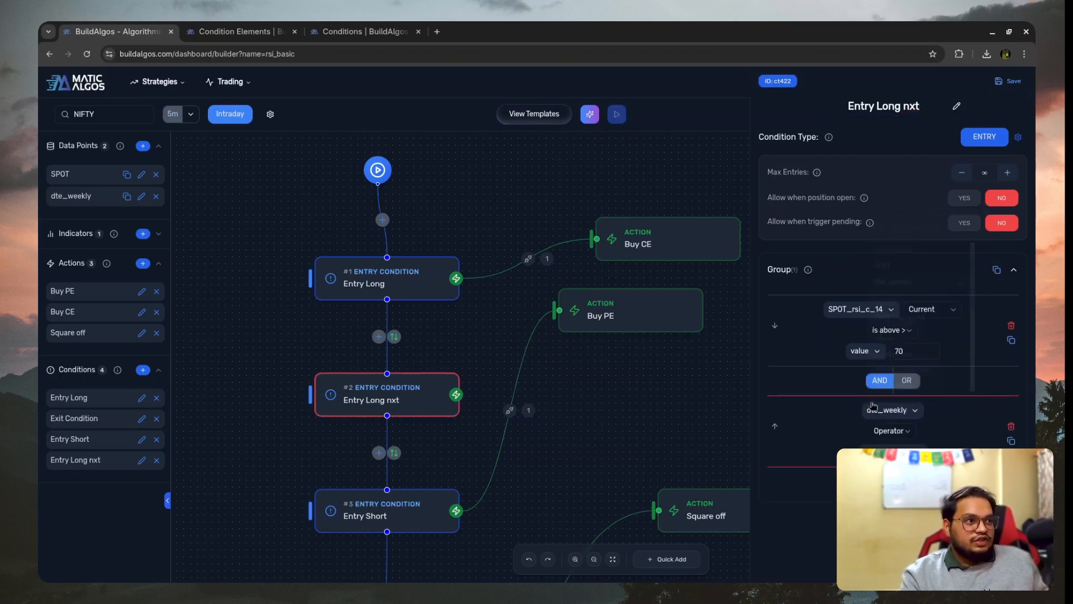
{"action": "left_click", "coordinate": [898, 437]}
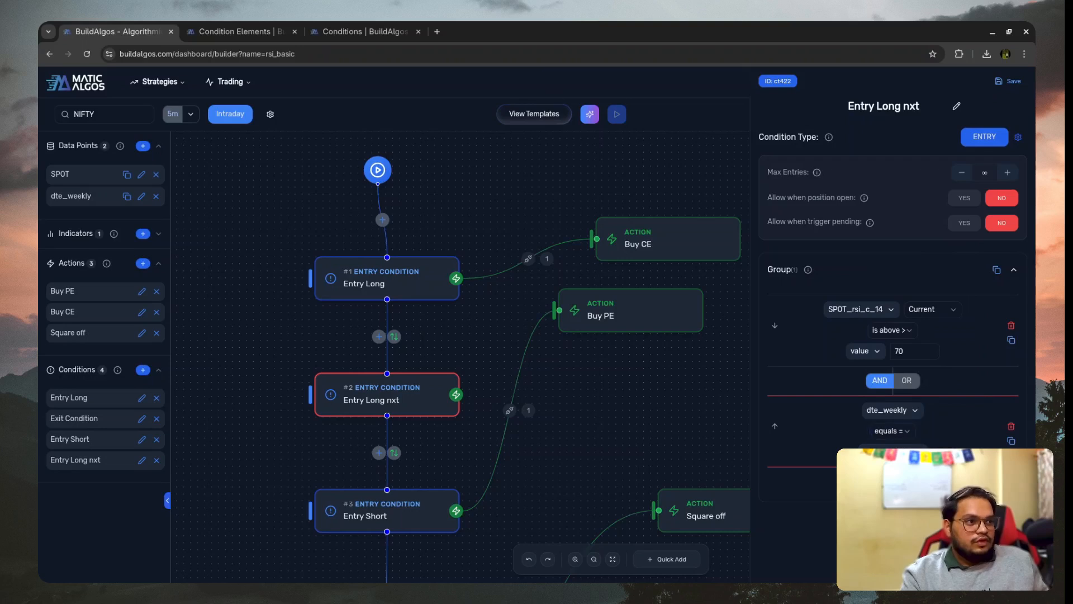
{"action": "left_click", "coordinate": [889, 474]}
{"action": "left_click", "coordinate": [914, 452]}
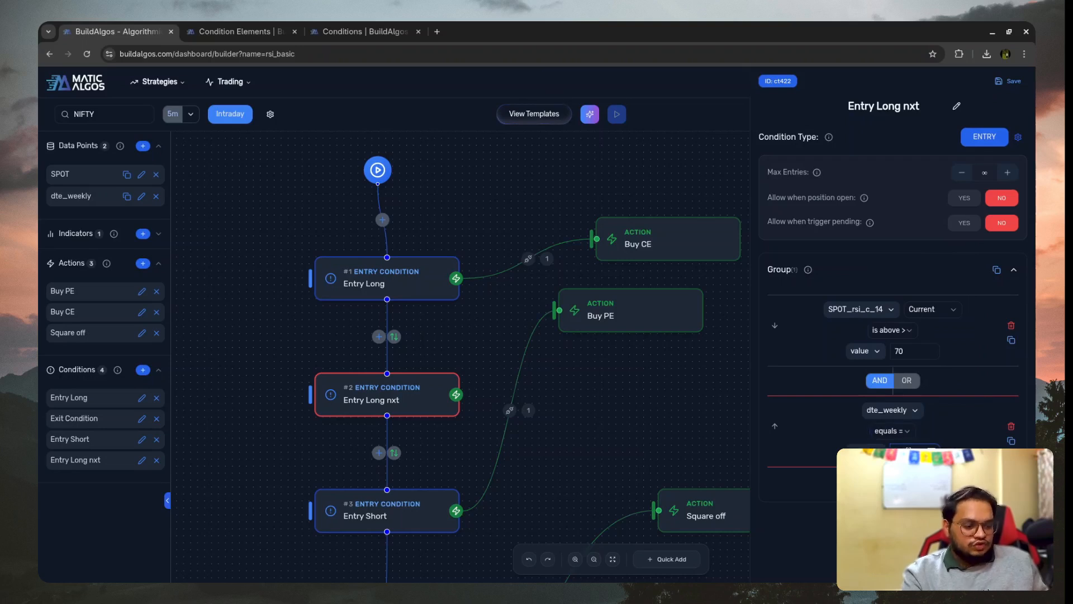
{"action": "type", "text": "0"}
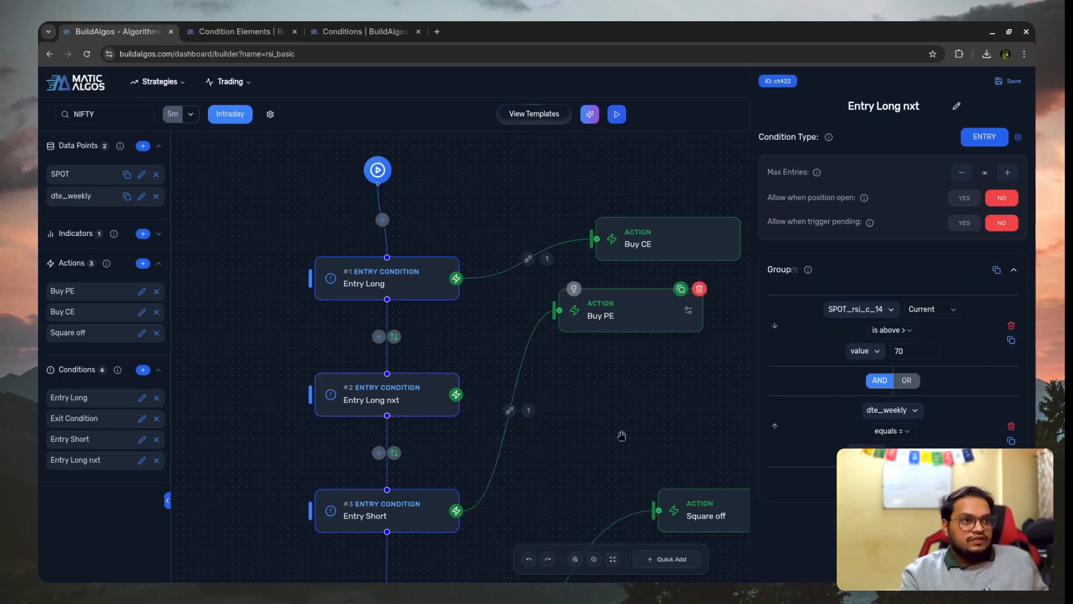
- Move Buy PE lower on the canvas, then duplicate the Buy CE action below the original and rename the copy Buy CE nxt
{"action": "left_click_drag", "start_coordinate": [631, 316], "coordinate": [644, 435]}
{"action": "left_click", "coordinate": [719, 218]}
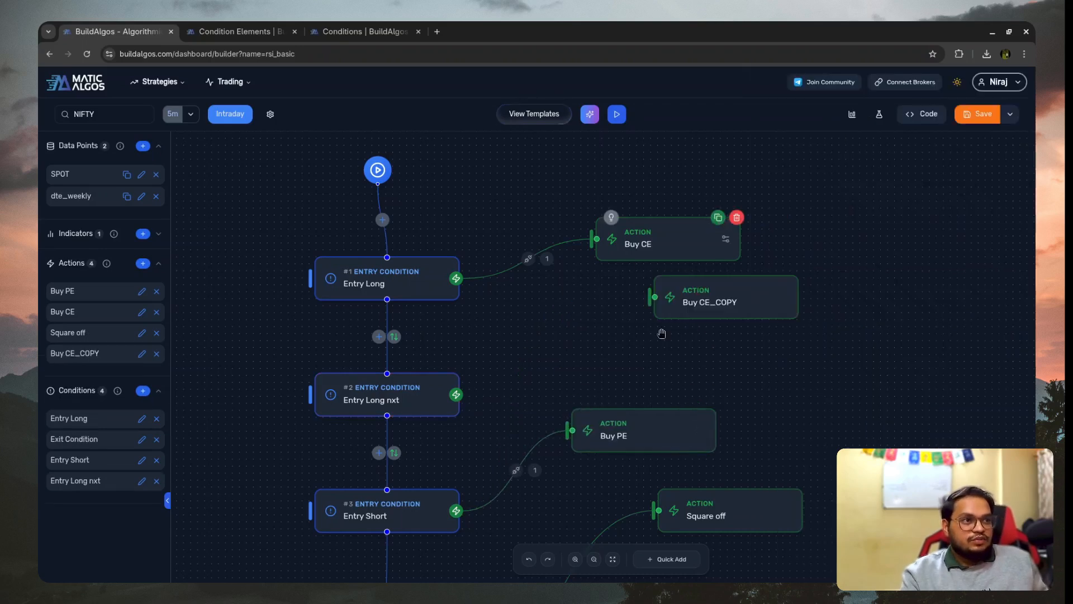
{"action": "left_click_drag", "start_coordinate": [725, 300], "coordinate": [613, 337]}
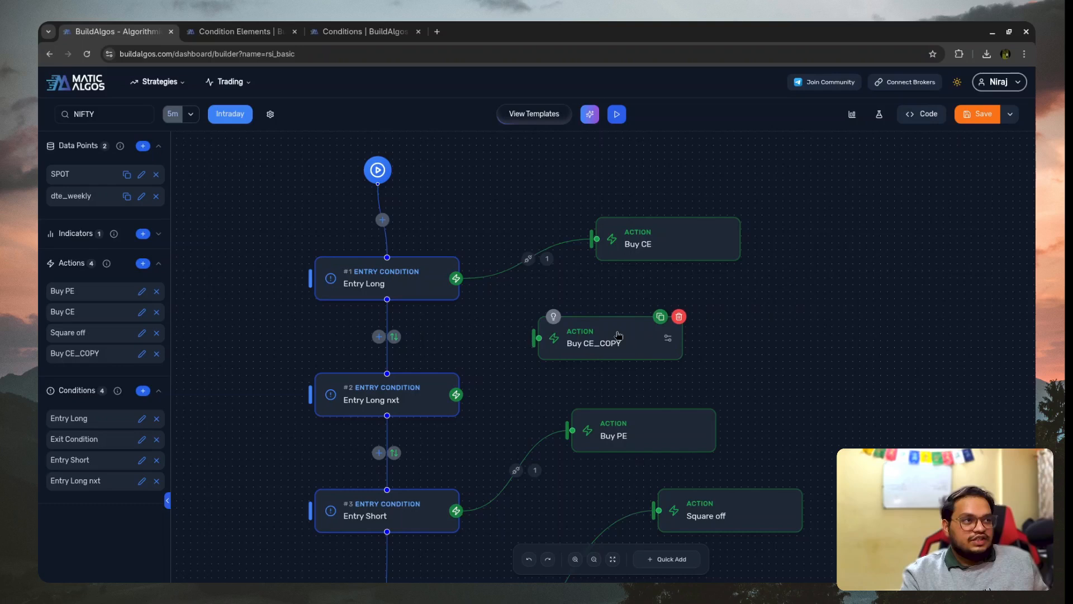
{"action": "left_click", "coordinate": [618, 334]}
{"action": "left_click_drag", "start_coordinate": [882, 107], "coordinate": [926, 114]}
{"action": "type", "text": "nxt"}
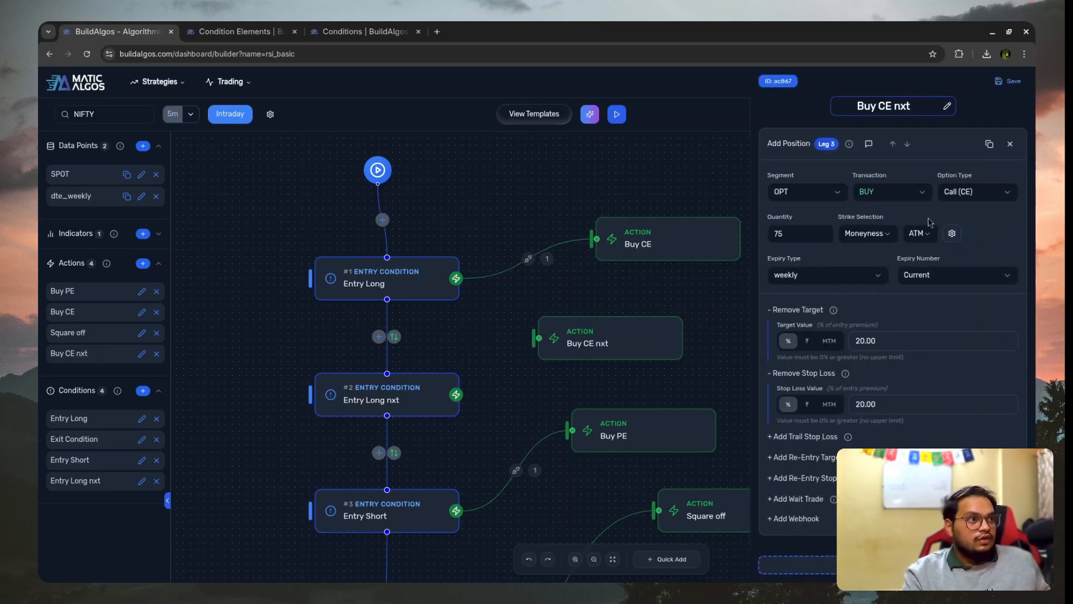
- Set the Buy CE nxt leg's expiry number to Next 1, save it, and connect Entry Long nxt to this action
{"action": "left_click", "coordinate": [931, 310]}
{"action": "left_click", "coordinate": [795, 310]}
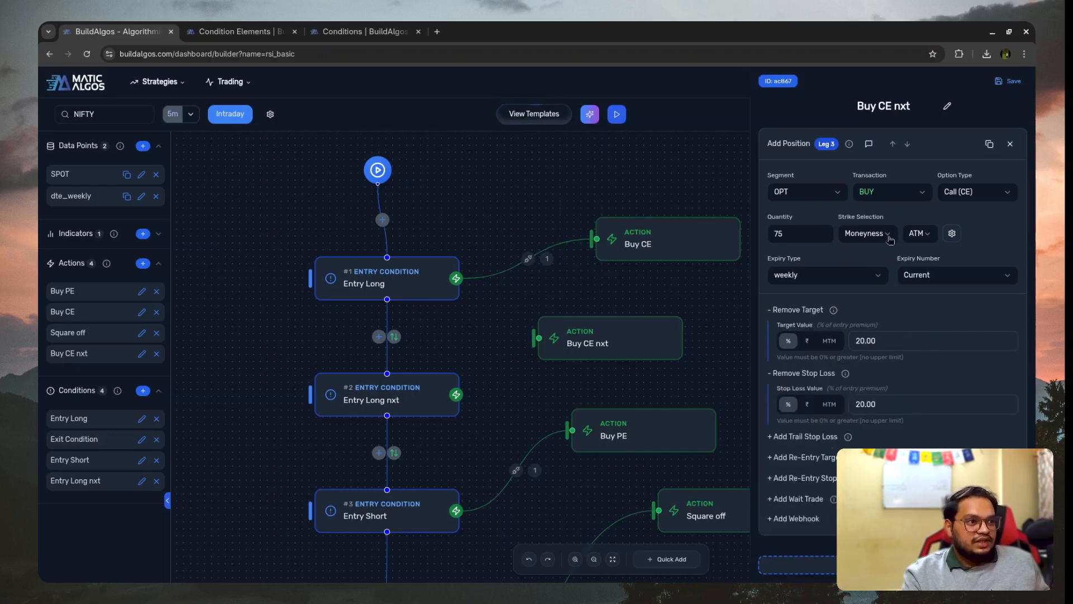
{"action": "left_click", "coordinate": [971, 276]}
{"action": "left_click", "coordinate": [919, 326]}
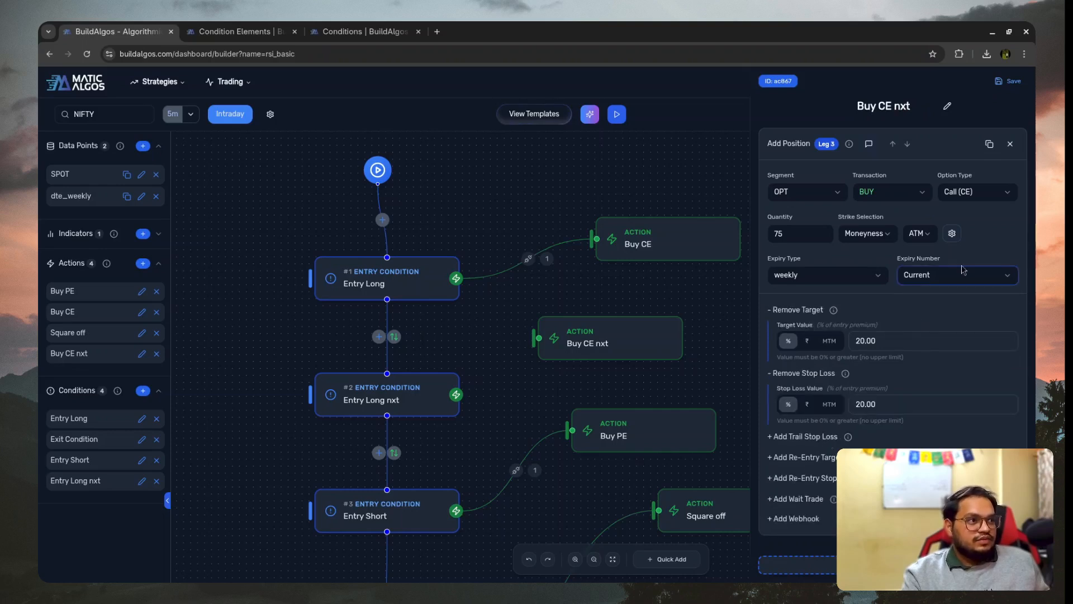
{"action": "left_click", "coordinate": [959, 275]}
{"action": "left_click", "coordinate": [927, 313]}
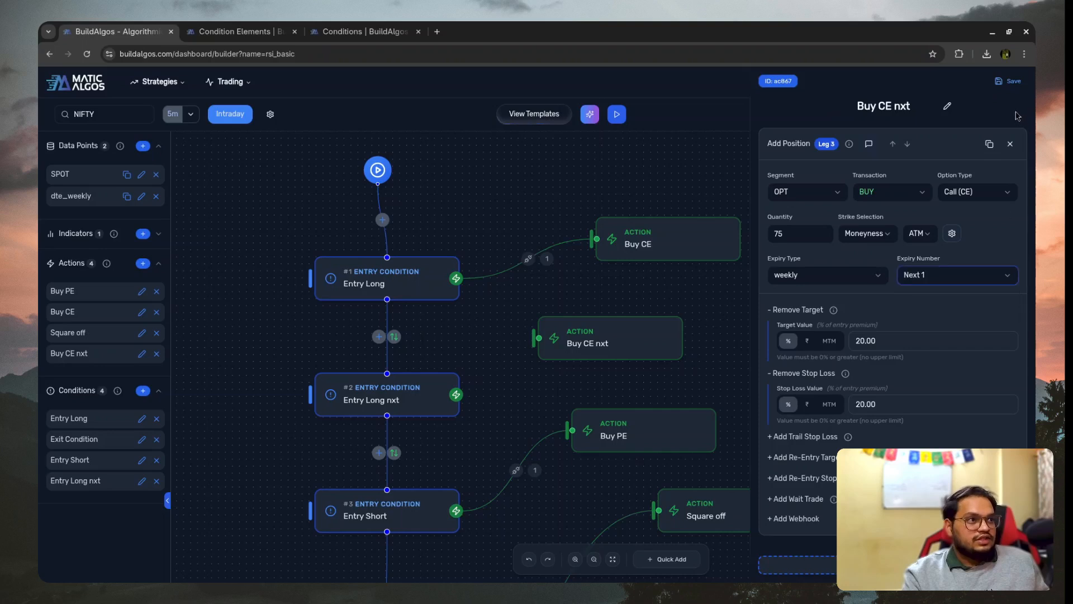
{"action": "left_click", "coordinate": [1009, 81]}
{"action": "left_click_drag", "start_coordinate": [457, 394], "coordinate": [538, 338]}
- Add an AND rule on dte_weekly with the above or equal operator to the Entry Long condition and save it
{"action": "left_click", "coordinate": [352, 297]}
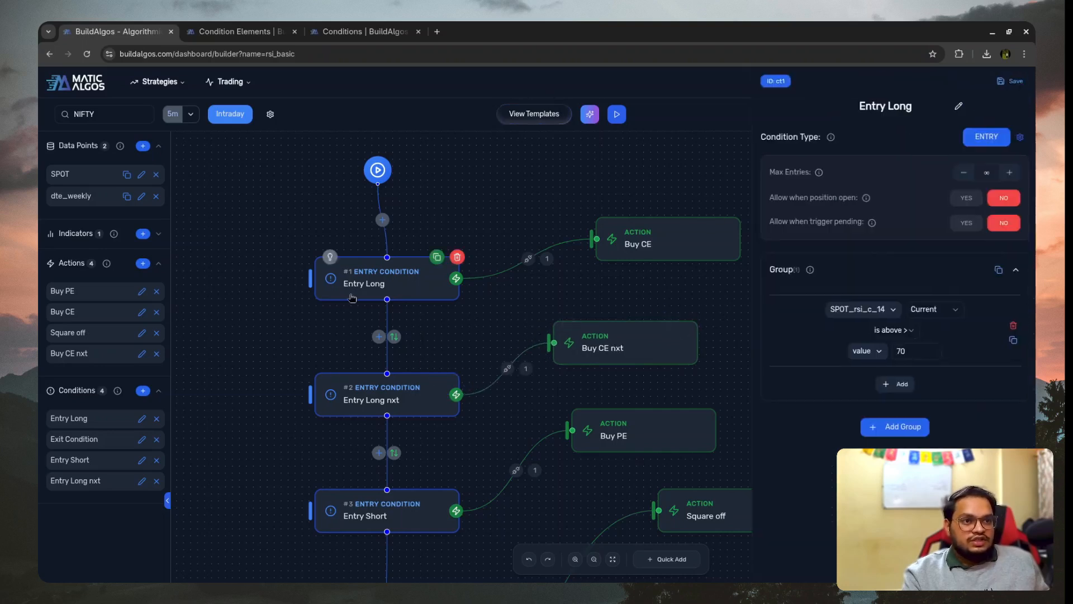
{"action": "left_click", "coordinate": [900, 385]}
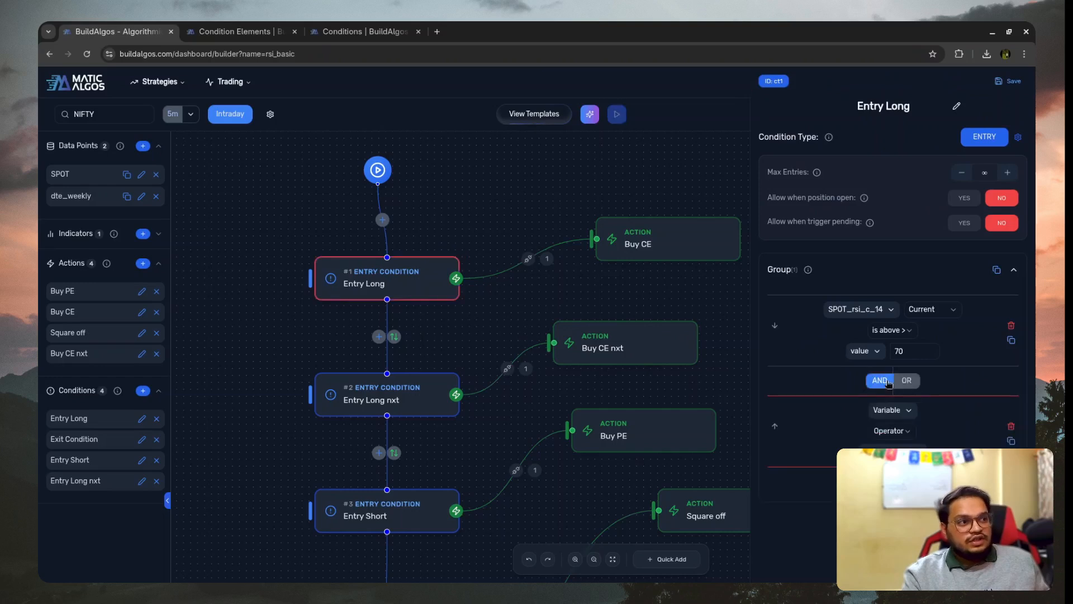
{"action": "left_click", "coordinate": [892, 411]}
{"action": "scroll", "coordinate": [927, 346], "scroll_direction": "down", "scroll_amount": 2}
{"action": "scroll", "coordinate": [916, 313], "scroll_direction": "up", "scroll_amount": 2}
{"action": "left_click", "coordinate": [898, 280]}
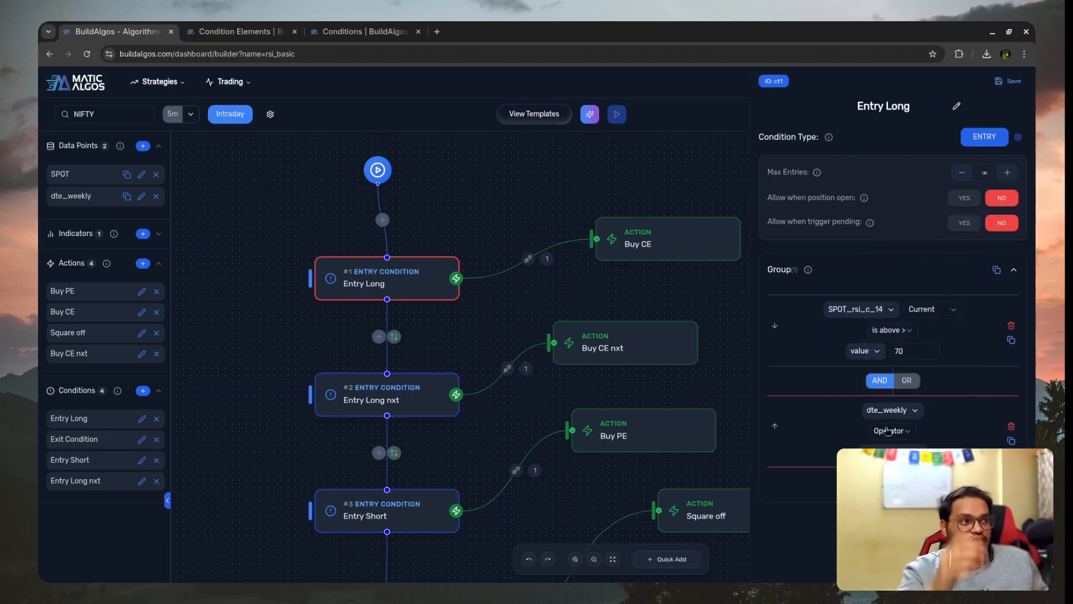
{"action": "left_click", "coordinate": [888, 430]}
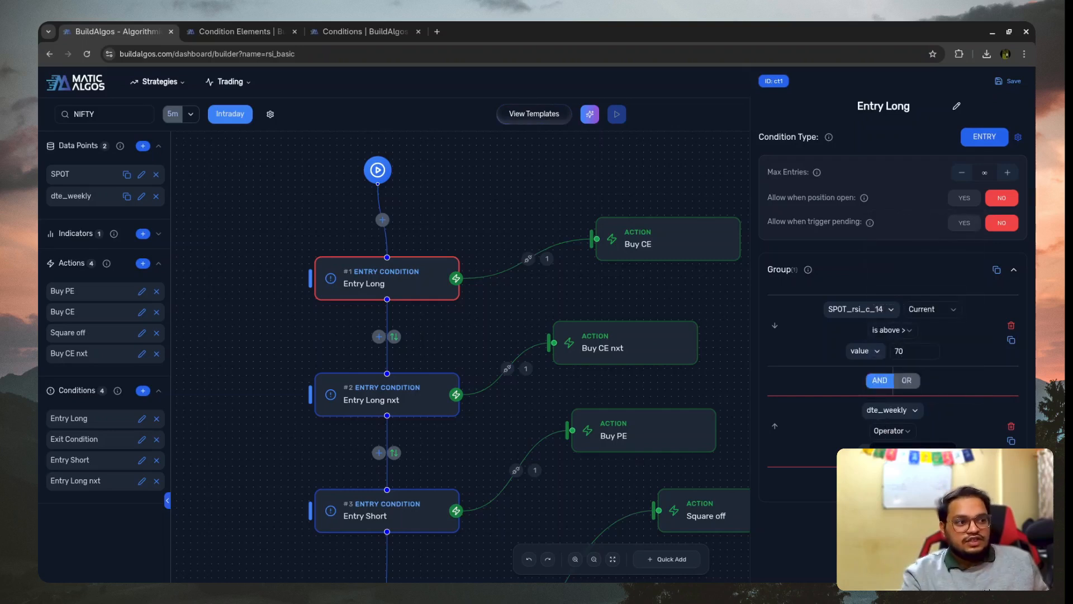
{"action": "left_click", "coordinate": [908, 503]}
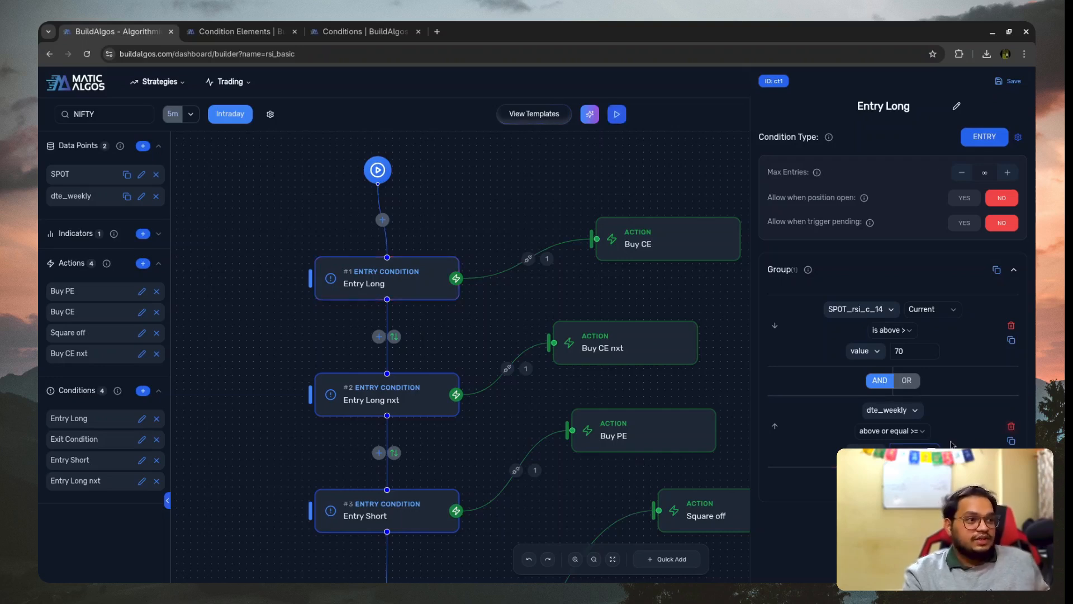
{"action": "left_click", "coordinate": [997, 85]}
- Rearrange the canvas by moving the Buy PE action slightly outward and the Square off action lower, near the Exit Condition
{"action": "scroll", "coordinate": [364, 305], "scroll_direction": "down", "scroll_amount": 3}
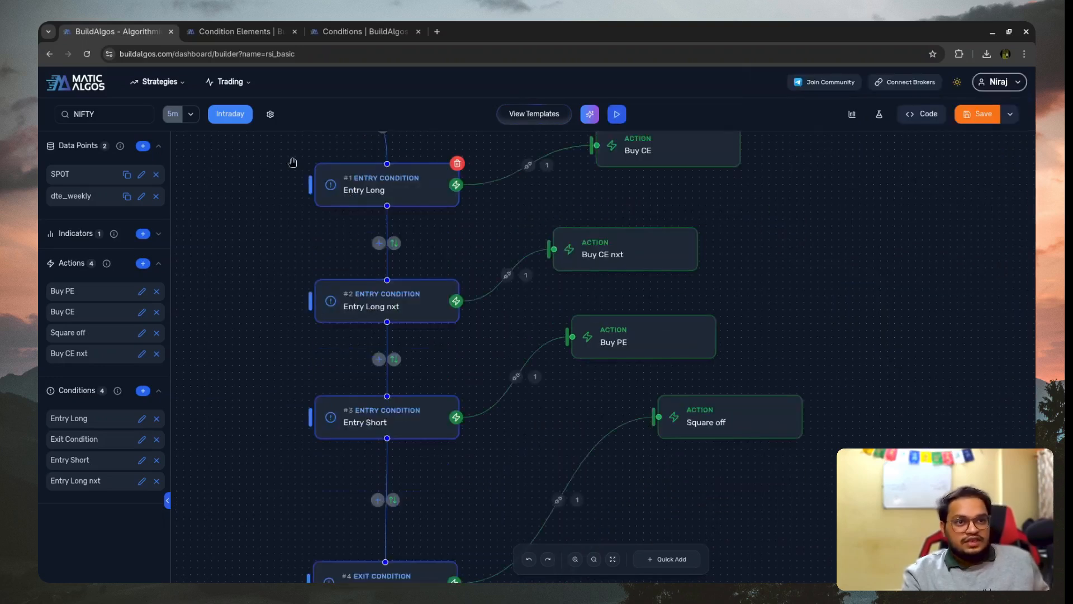
{"action": "scroll", "coordinate": [409, 240], "scroll_direction": "down", "scroll_amount": 2}
{"action": "mouse_move", "coordinate": [413, 367]}
{"action": "left_mouse_down"}
{"action": "mouse_move", "coordinate": [411, 386]}
{"action": "mouse_move", "coordinate": [414, 364]}
{"action": "left_mouse_up"}
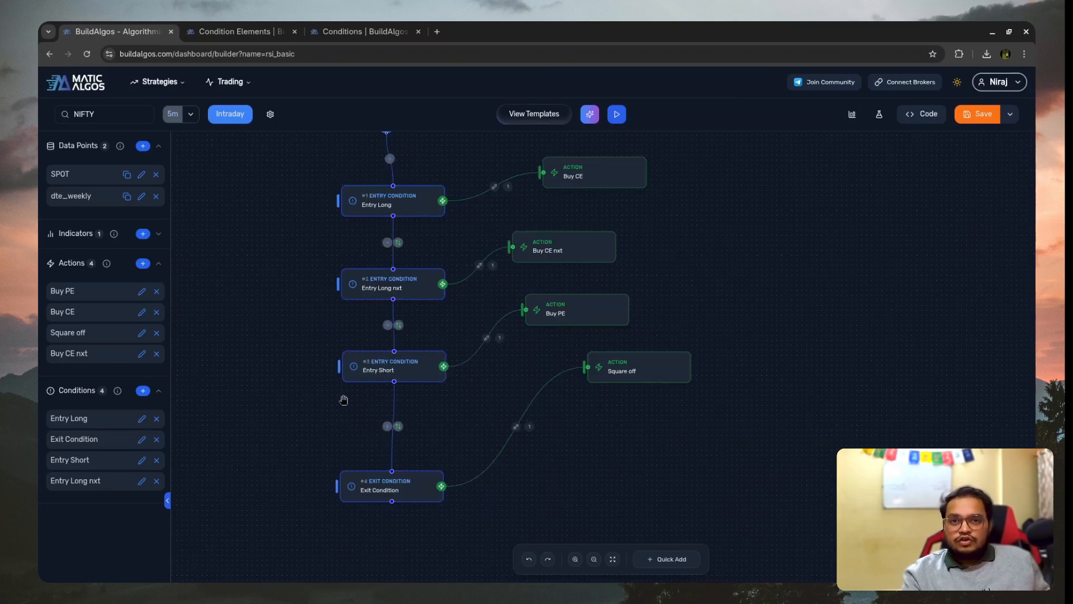
{"action": "left_click_drag", "start_coordinate": [606, 319], "coordinate": [626, 322]}
{"action": "left_click_drag", "start_coordinate": [632, 382], "coordinate": [611, 446]}
{"action": "scroll", "coordinate": [490, 344], "scroll_direction": "up", "scroll_amount": 1}
{"action": "scroll", "coordinate": [490, 344], "scroll_direction": "down", "scroll_amount": 2}
{"action": "scroll", "coordinate": [503, 283], "scroll_direction": "up", "scroll_amount": 2}
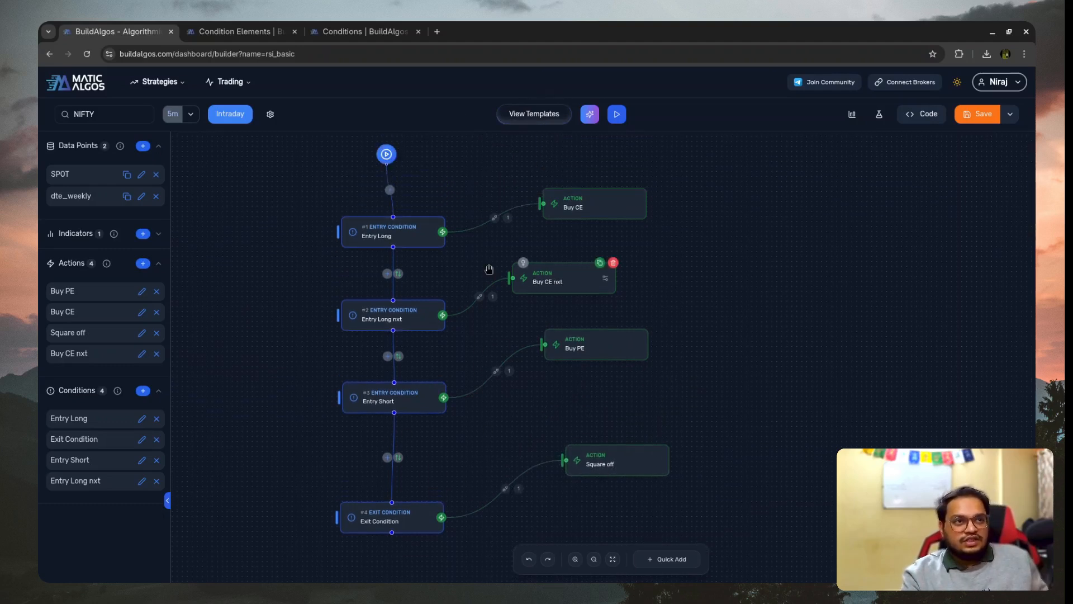
- Reposition the Exit Condition to leave room below Entry Short, and review the Entry Short and Entry Long rules
{"action": "scroll", "coordinate": [292, 436], "scroll_direction": "down", "scroll_amount": 3}
{"action": "mouse_move", "coordinate": [391, 435]}
{"action": "left_mouse_down"}
{"action": "mouse_move", "coordinate": [405, 395]}
{"action": "mouse_move", "coordinate": [403, 425]}
{"action": "left_mouse_up"}
{"action": "left_click", "coordinate": [392, 305]}
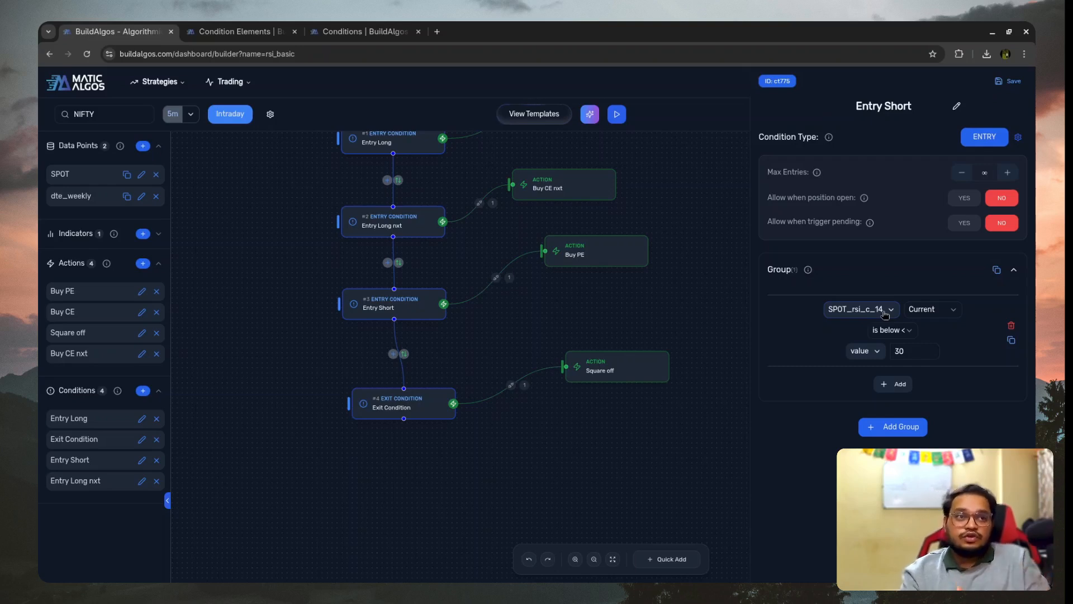
{"action": "left_click_drag", "start_coordinate": [404, 405], "coordinate": [408, 391]}
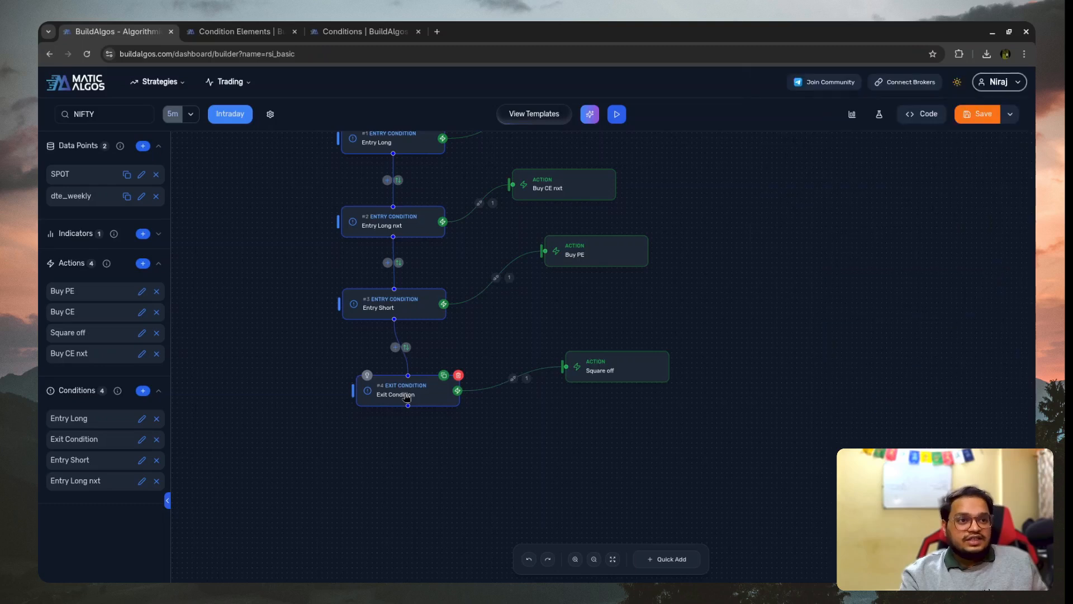
{"action": "left_click", "coordinate": [1014, 99]}
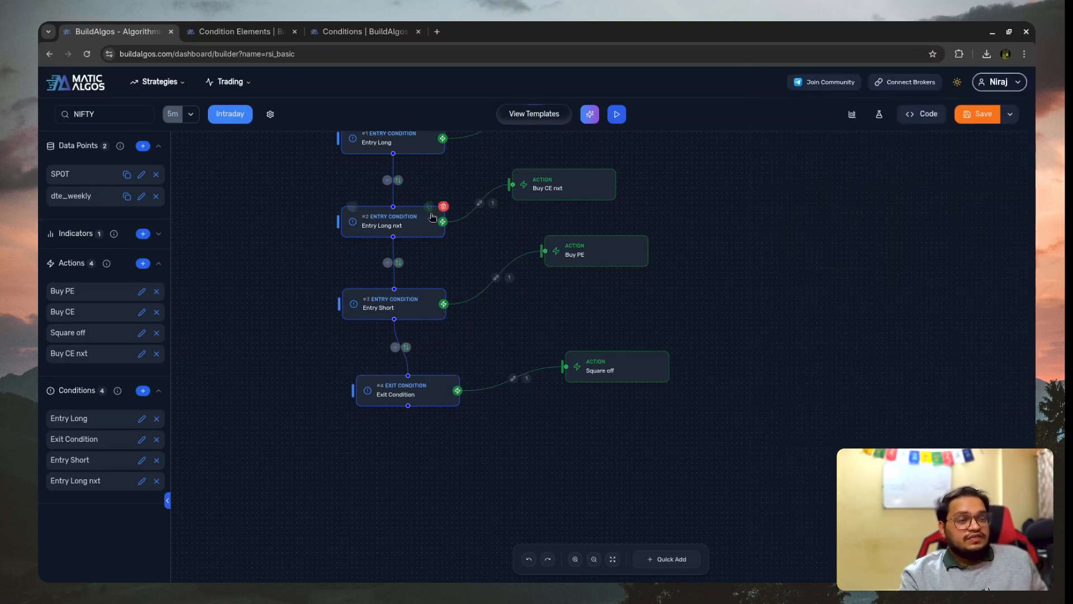
{"action": "scroll", "coordinate": [420, 300], "scroll_direction": "down", "scroll_amount": 2}
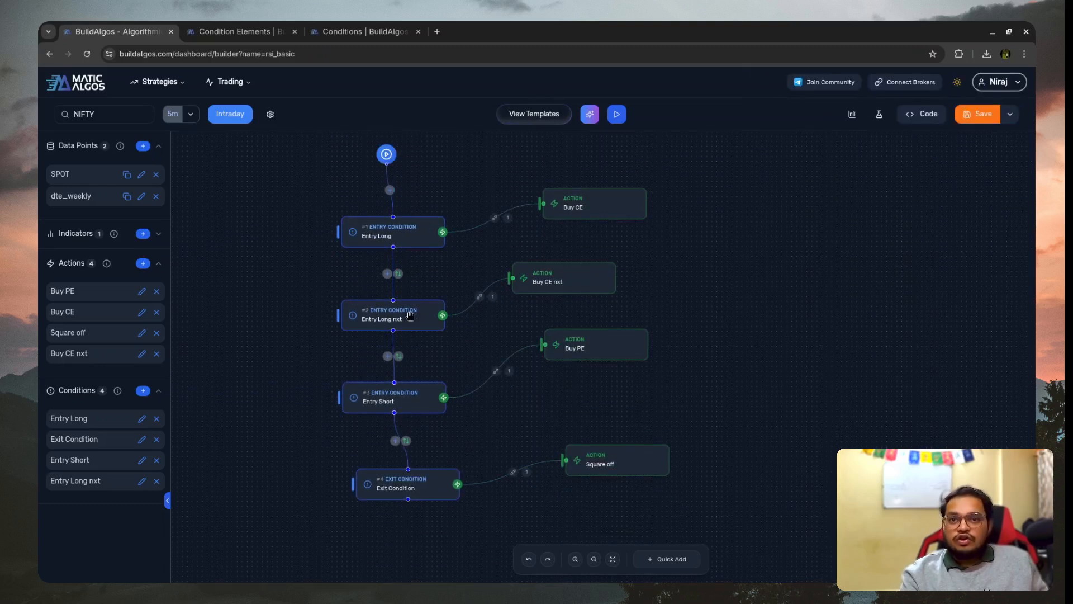
{"action": "scroll", "coordinate": [419, 431], "scroll_direction": "down", "scroll_amount": 2}
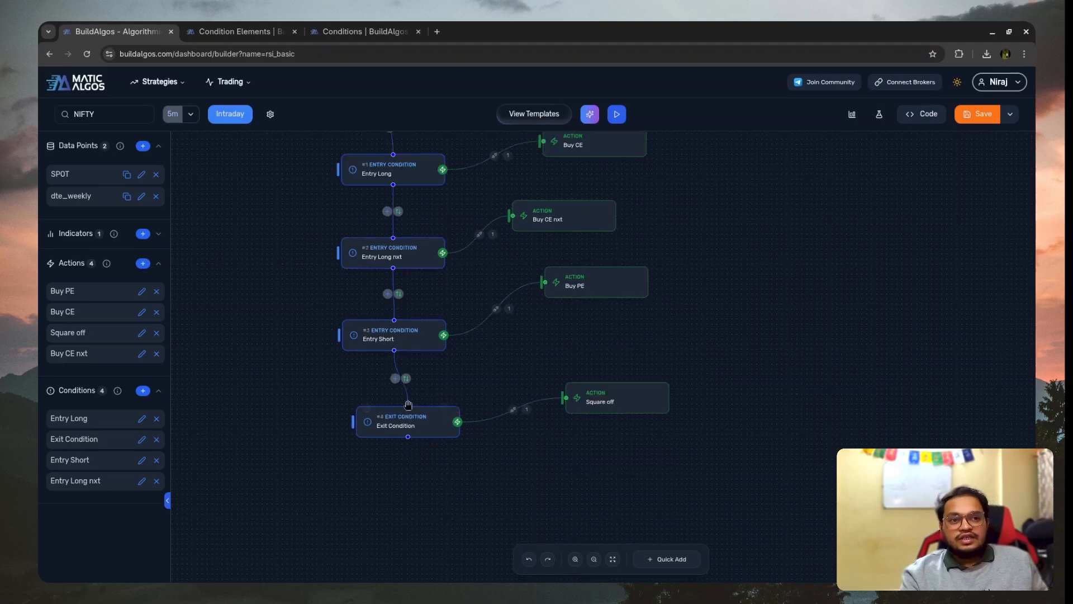
{"action": "left_click_drag", "start_coordinate": [416, 433], "coordinate": [420, 473]}
{"action": "left_click", "coordinate": [405, 177]}
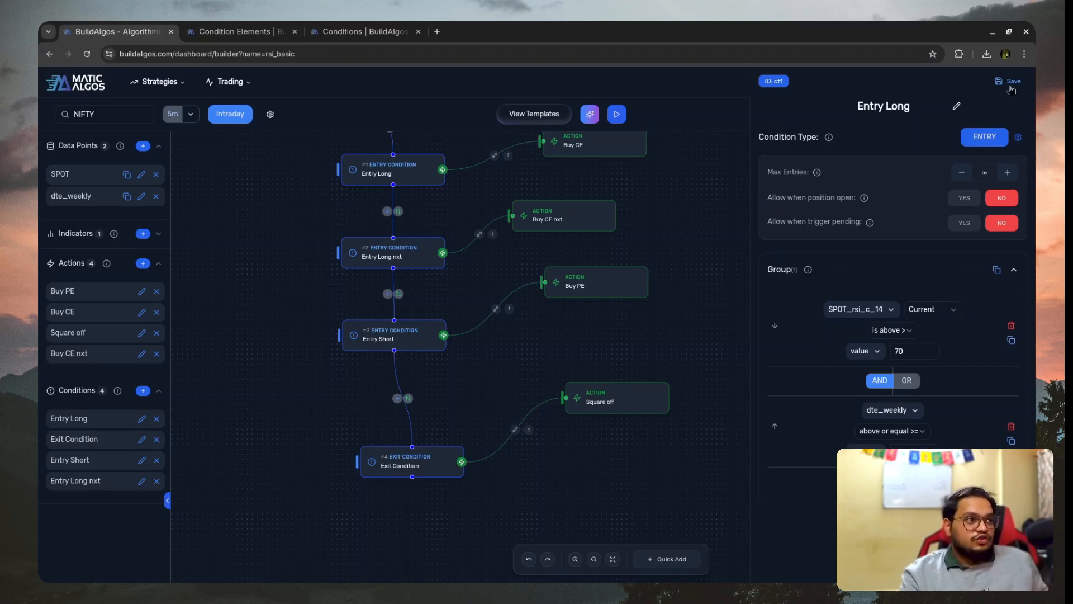
{"action": "left_click", "coordinate": [1011, 87]}
- Insert a new condition between Entry Short and the Exit Condition and set its condition type to EXIT
{"action": "left_click", "coordinate": [397, 398]}
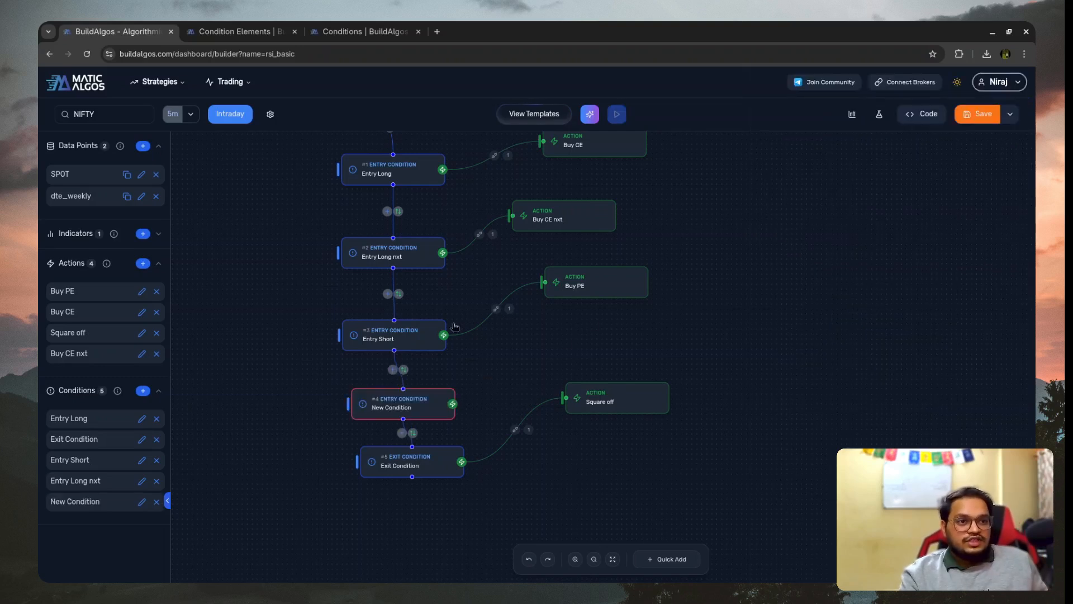
{"action": "left_click", "coordinate": [368, 408]}
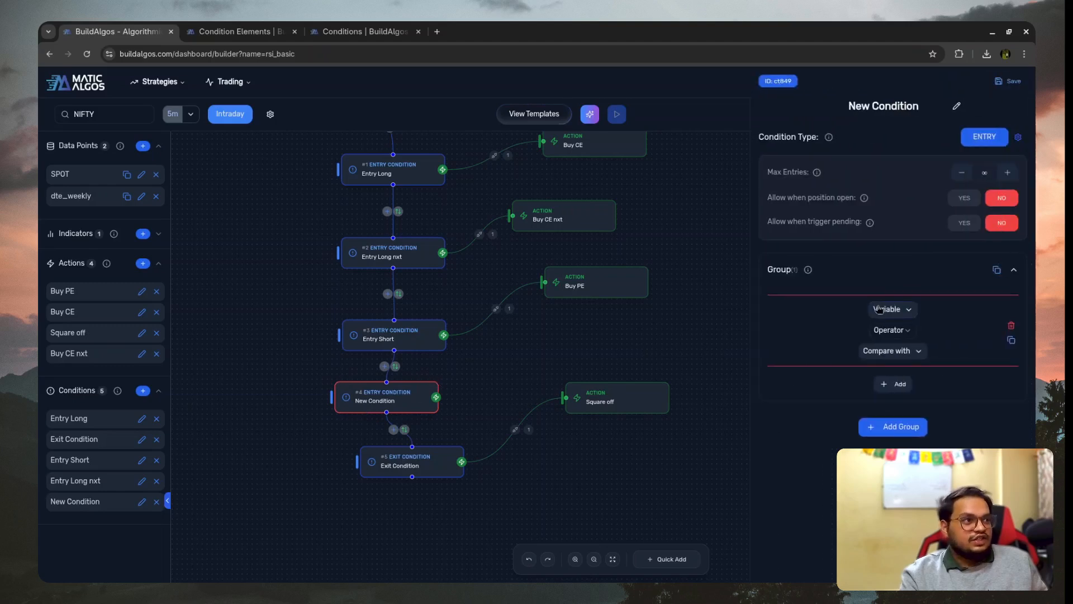
{"action": "left_click", "coordinate": [982, 138]}
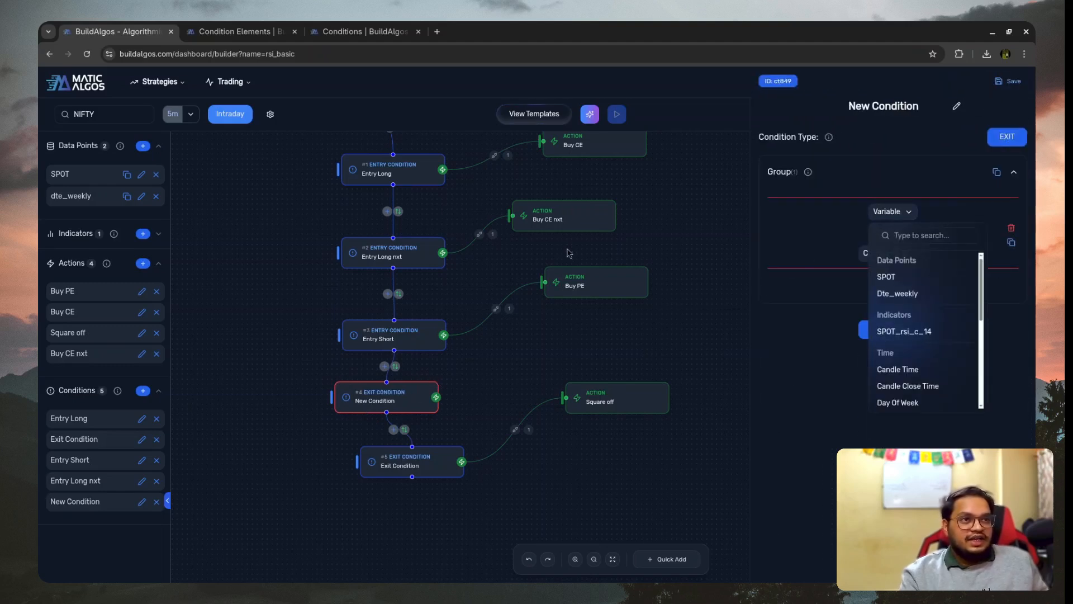
- Review the variables available to the new exit condition and the target and stop loss settings of the Buy CE action
{"action": "scroll", "coordinate": [397, 252], "scroll_direction": "up", "scroll_amount": 4}
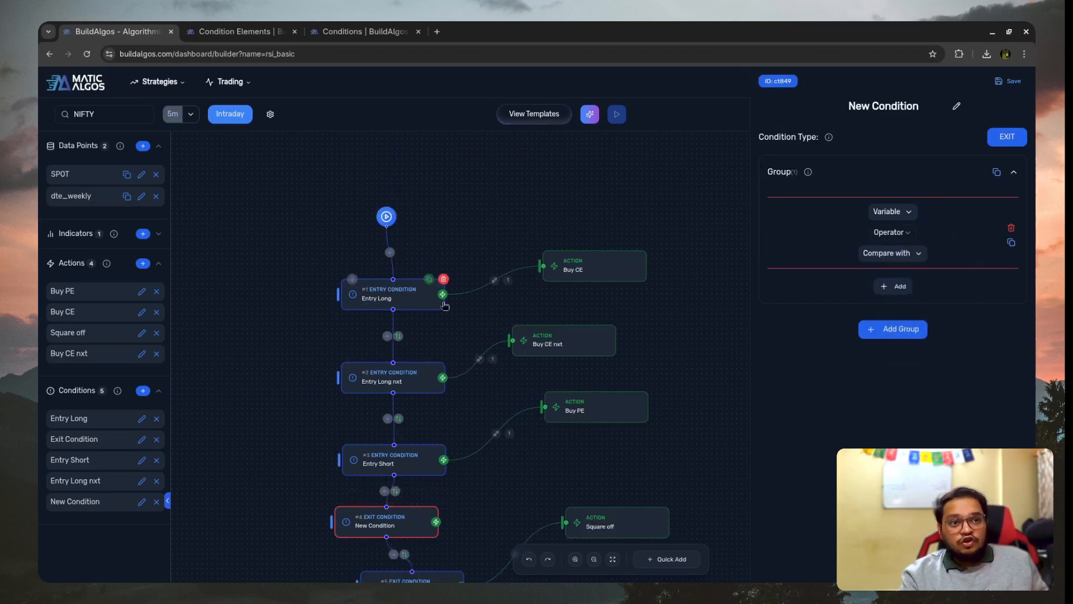
{"action": "left_click", "coordinate": [886, 215]}
{"action": "scroll", "coordinate": [908, 363], "scroll_direction": "down", "scroll_amount": 5}
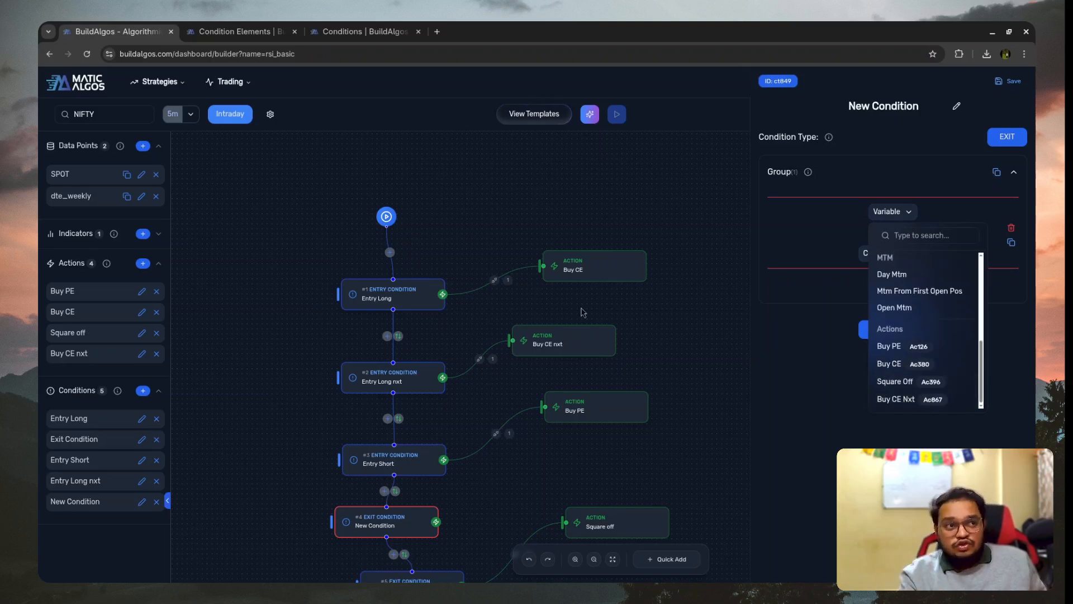
{"action": "left_click", "coordinate": [596, 270]}
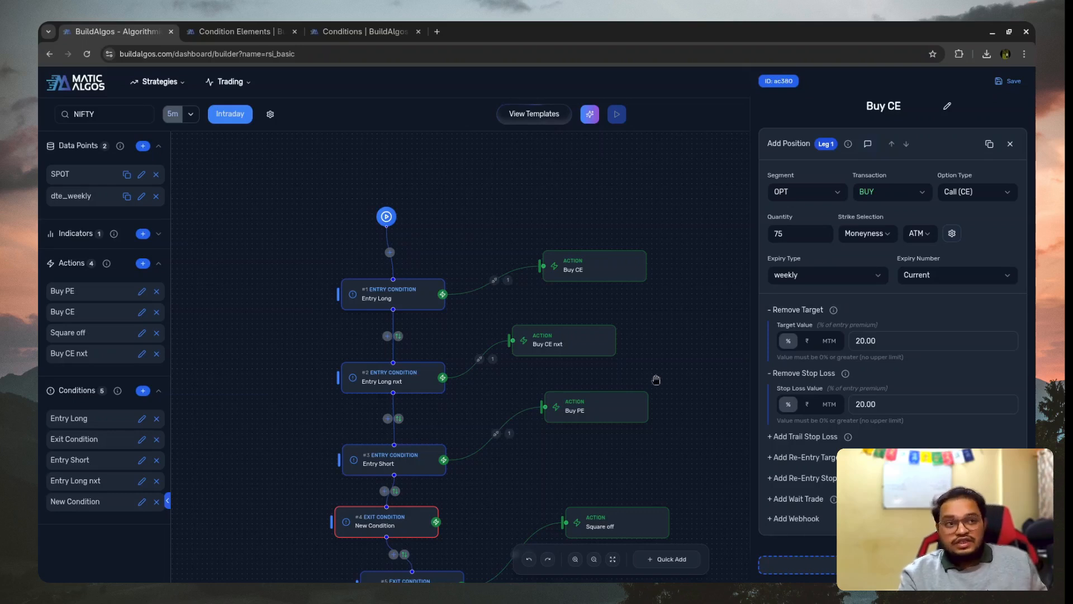
{"action": "scroll", "coordinate": [358, 450], "scroll_direction": "down", "scroll_amount": 2}
{"action": "left_click", "coordinate": [366, 461]}
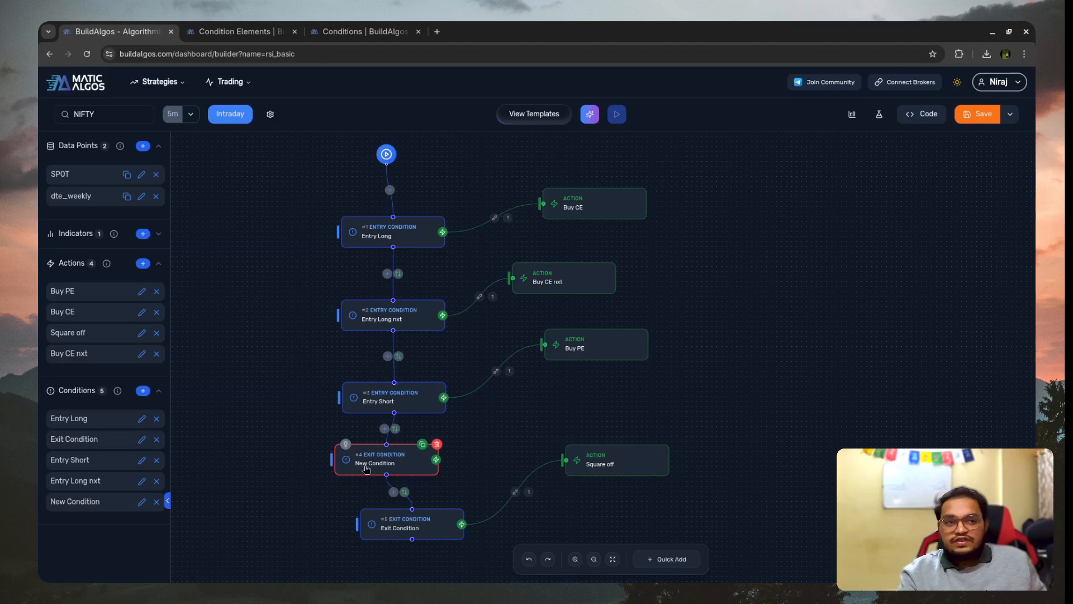
{"action": "left_click", "coordinate": [366, 467]}
- Choose the Buy CE action as the variable of the new exit condition's first rule
{"action": "left_click", "coordinate": [892, 219]}
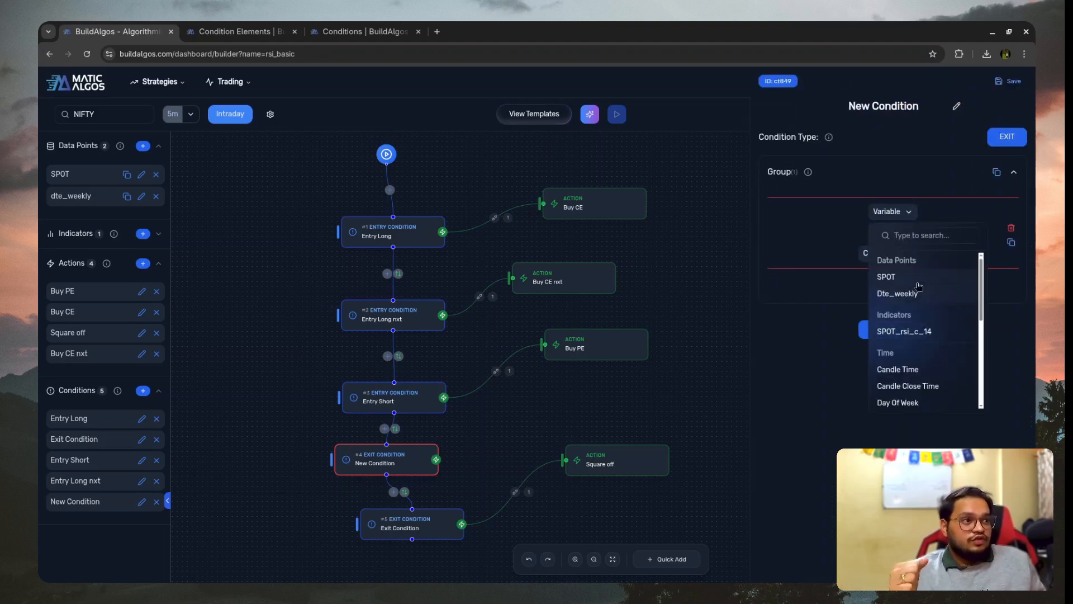
{"action": "scroll", "coordinate": [907, 388], "scroll_direction": "down", "scroll_amount": 3}
{"action": "scroll", "coordinate": [907, 388], "scroll_direction": "down", "scroll_amount": 2}
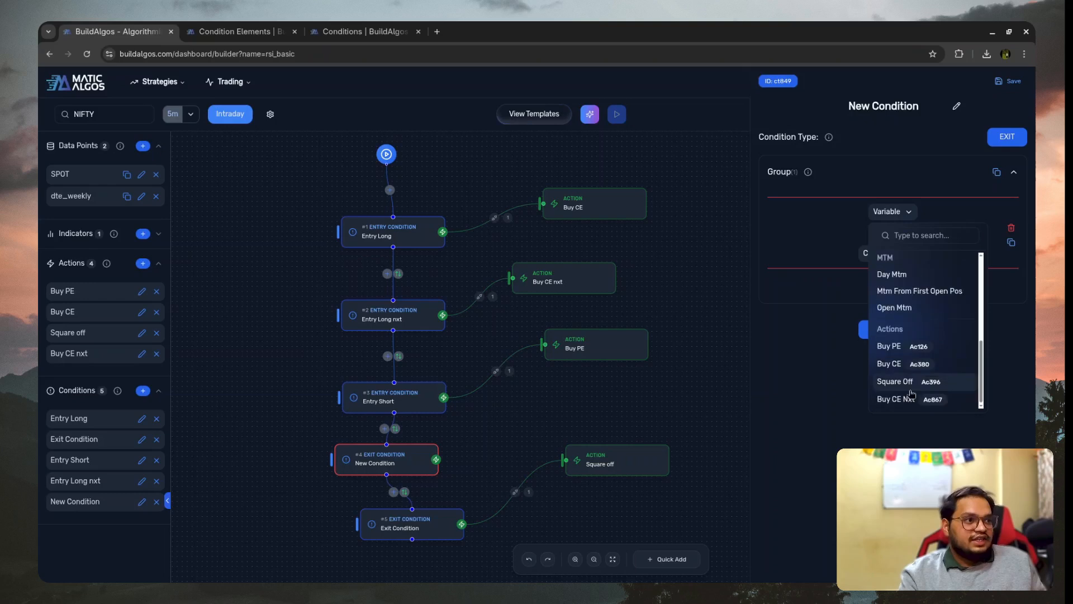
{"action": "left_click", "coordinate": [892, 349]}
{"action": "left_click", "coordinate": [866, 212]}
{"action": "scroll", "coordinate": [875, 391], "scroll_direction": "down", "scroll_amount": 5}
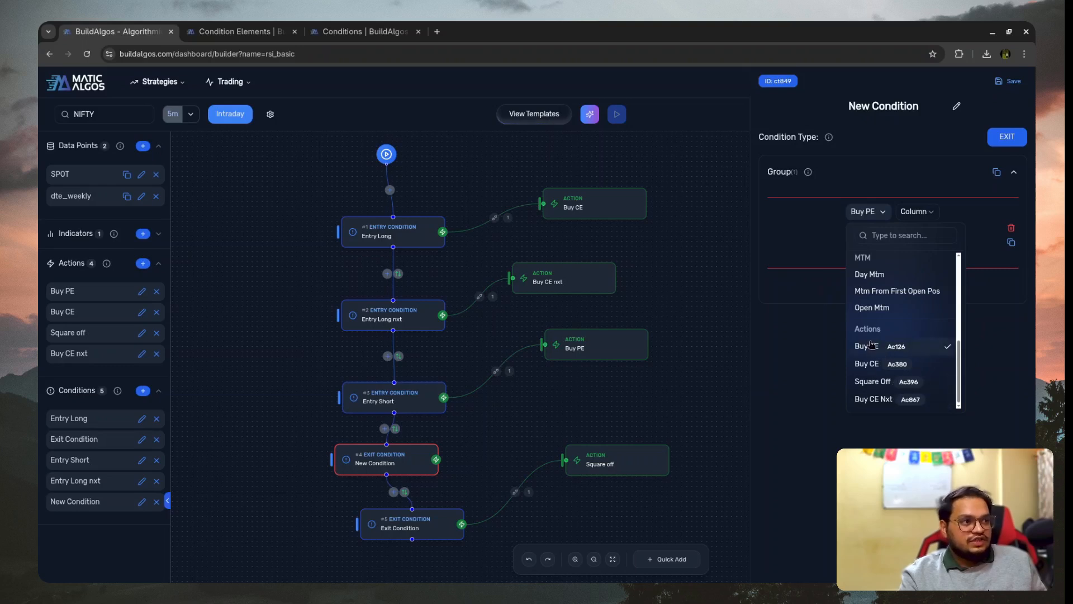
{"action": "left_click", "coordinate": [867, 364]}
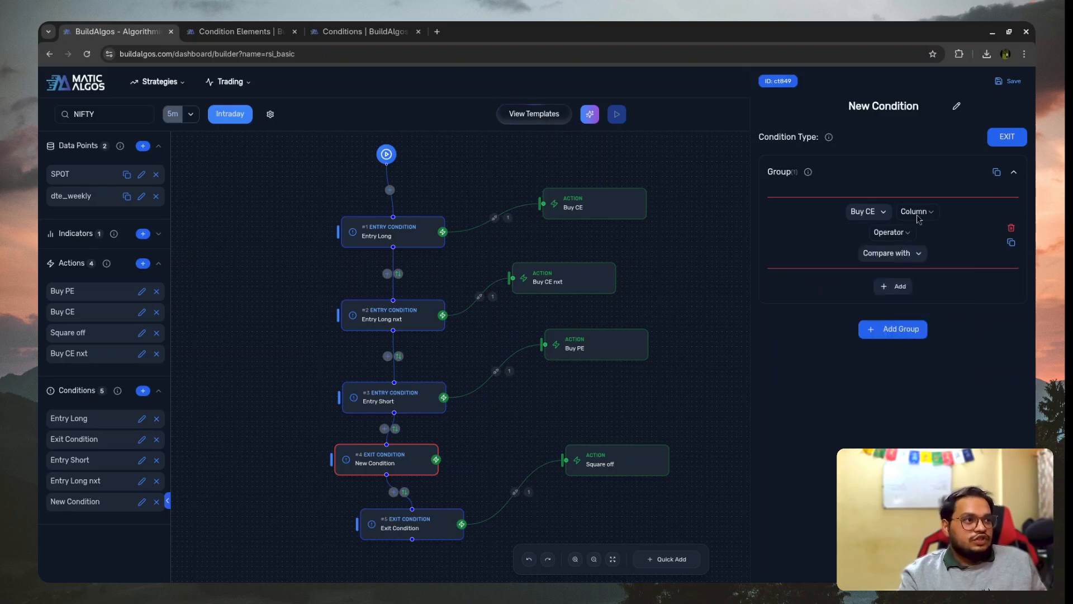
- Complete the Buy CE rule so that "is open" equals True
{"action": "left_click", "coordinate": [916, 211]}
{"action": "left_click", "coordinate": [919, 235]}
{"action": "left_click", "coordinate": [891, 232]}
{"action": "left_click", "coordinate": [882, 255]}
{"action": "left_click", "coordinate": [888, 254]}
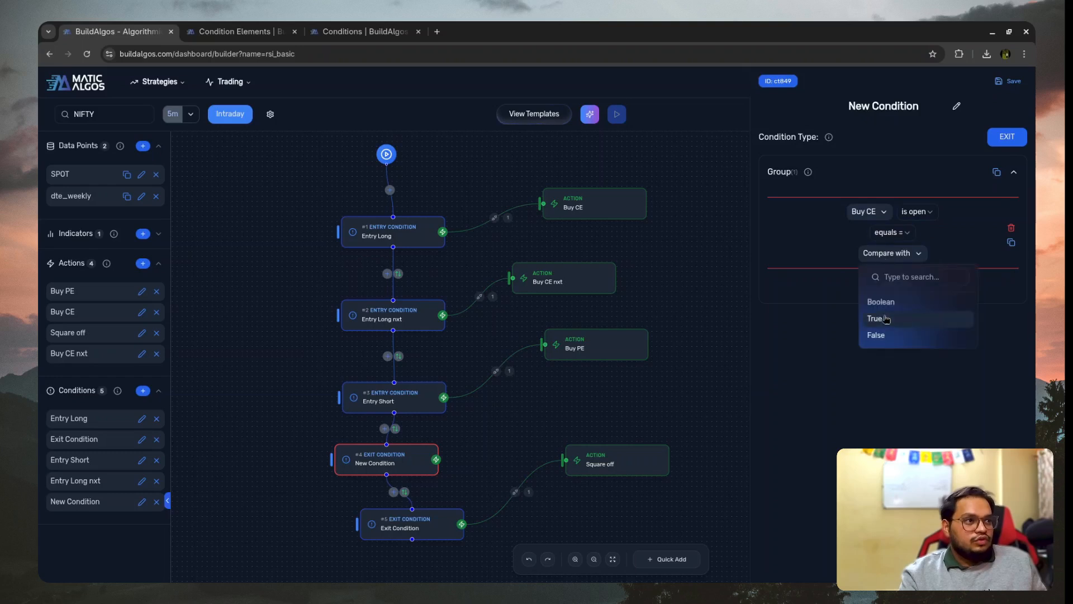
{"action": "left_click", "coordinate": [884, 319]}
- Duplicate the Buy CE rule and change the copy to Buy CE nxt "is open" equals True
{"action": "left_click", "coordinate": [1011, 242]}
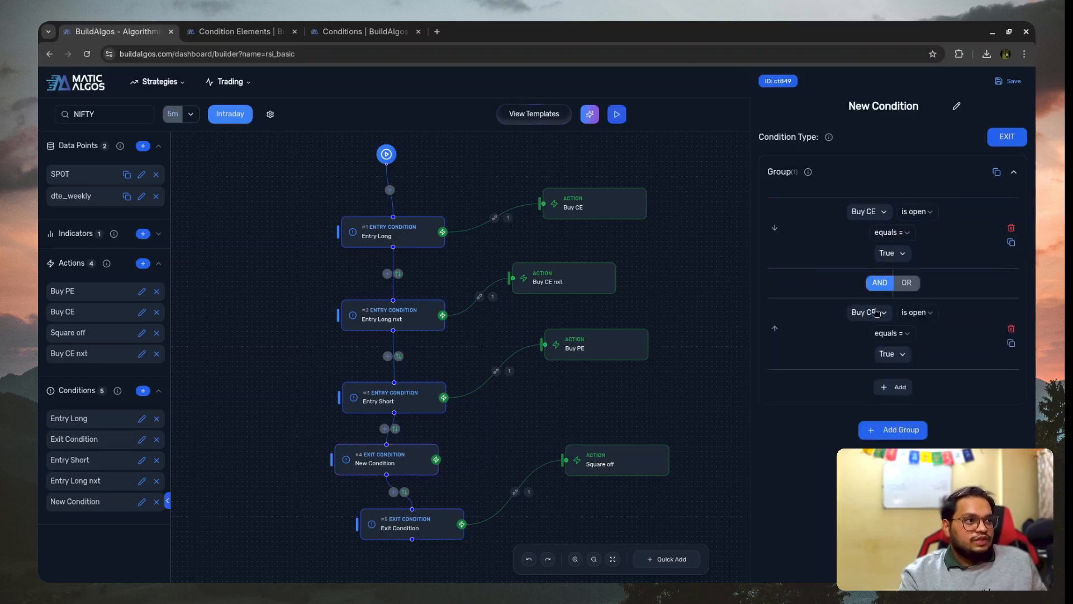
{"action": "left_click", "coordinate": [865, 313]}
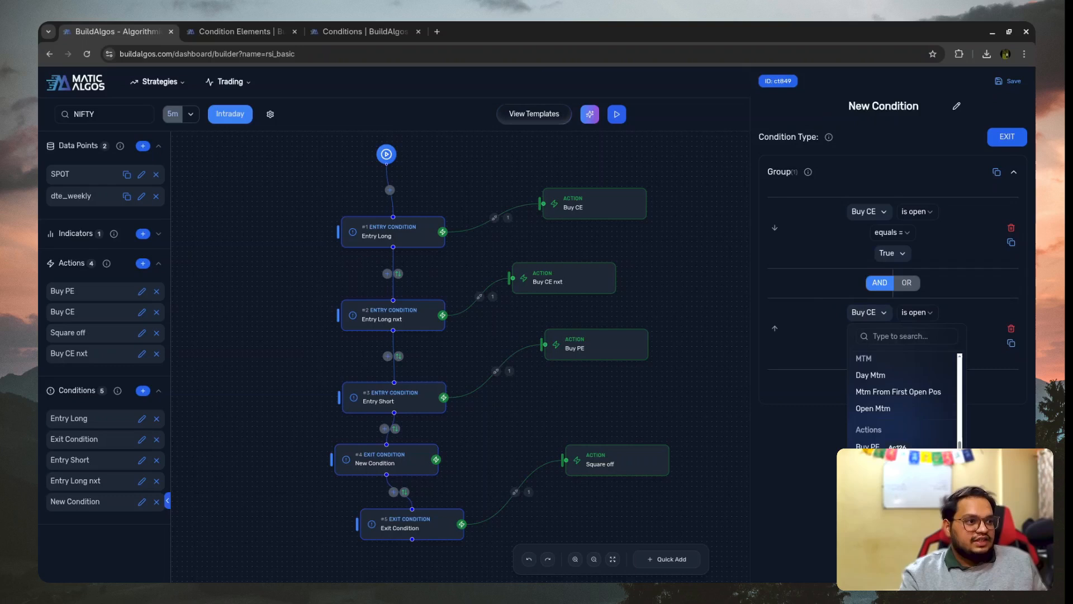
{"action": "left_click", "coordinate": [898, 496]}
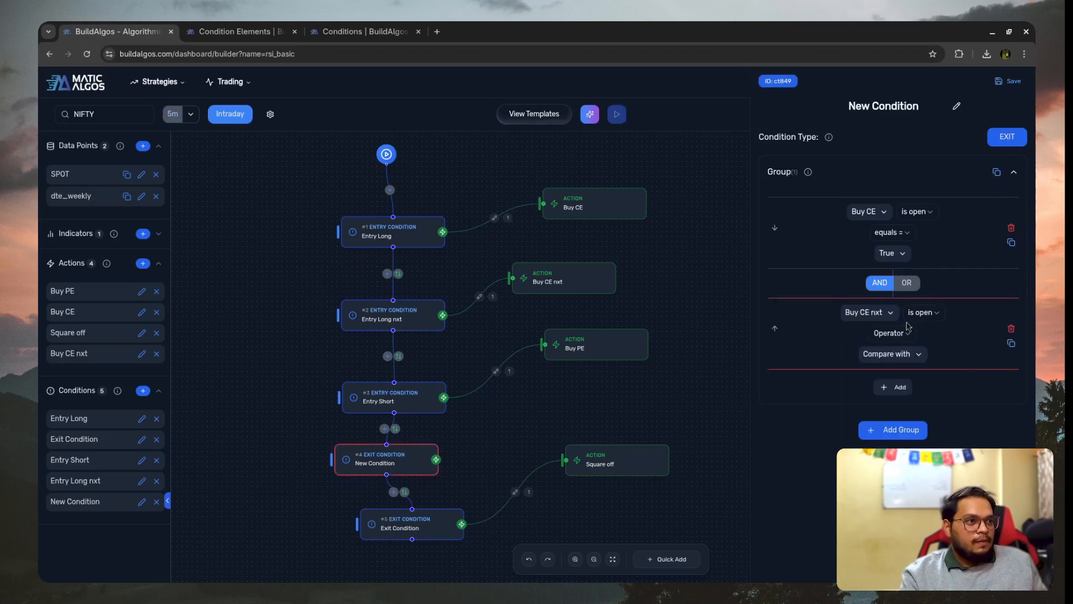
{"action": "left_click", "coordinate": [887, 335]}
{"action": "left_click", "coordinate": [885, 355]}
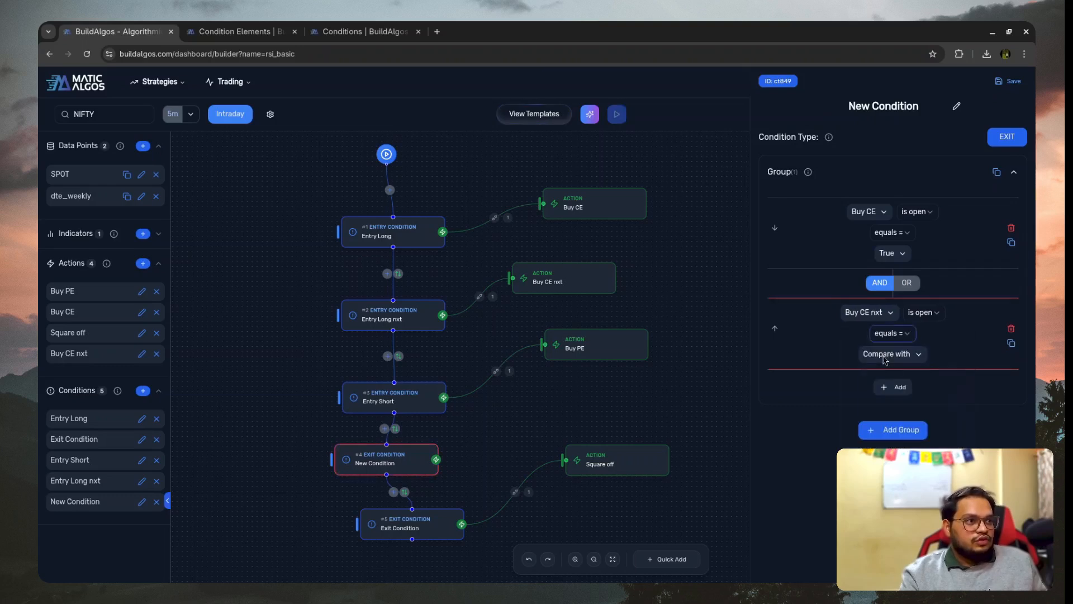
{"action": "left_click", "coordinate": [890, 353]}
{"action": "left_click", "coordinate": [874, 419]}
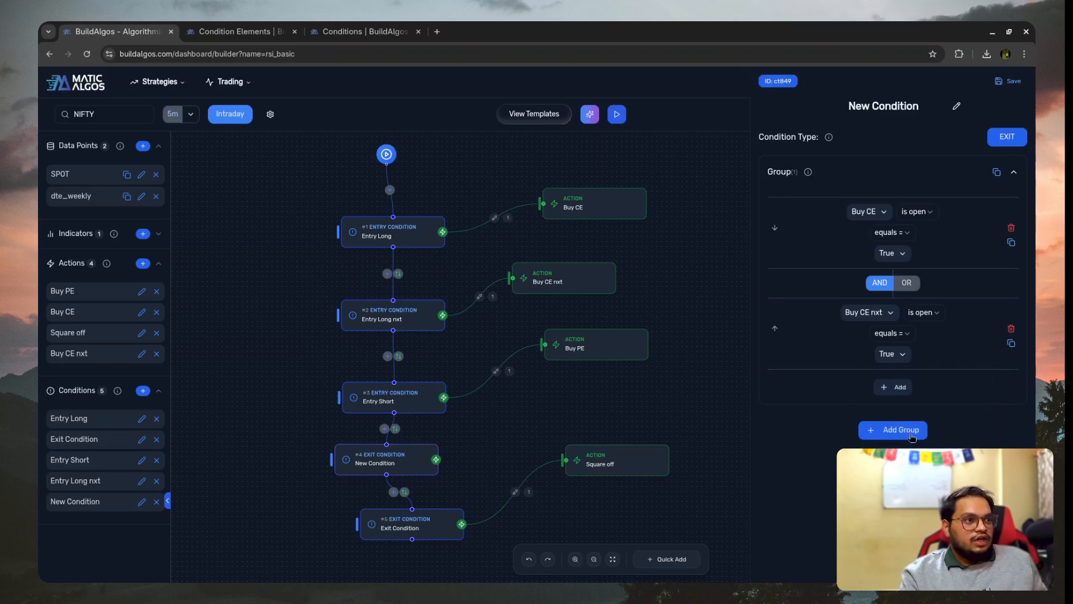
- Add a second rule group to the exit condition and set its variable to SPOT_rsi_c_14 with the Current period
{"action": "left_click", "coordinate": [897, 427]}
{"action": "left_click", "coordinate": [825, 187]}
{"action": "left_click", "coordinate": [898, 180]}
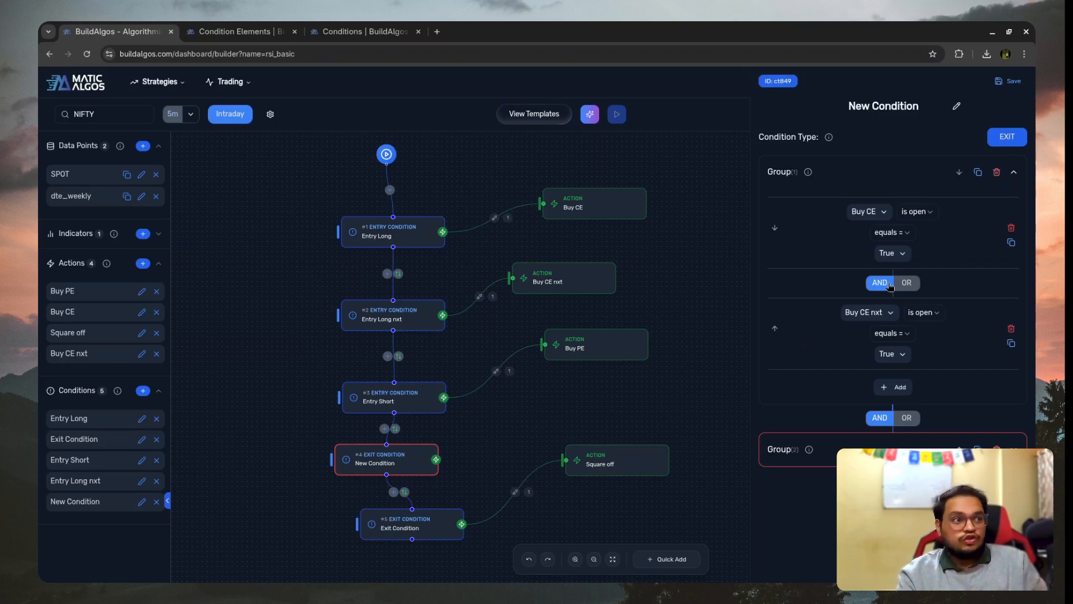
{"action": "left_click", "coordinate": [880, 453]}
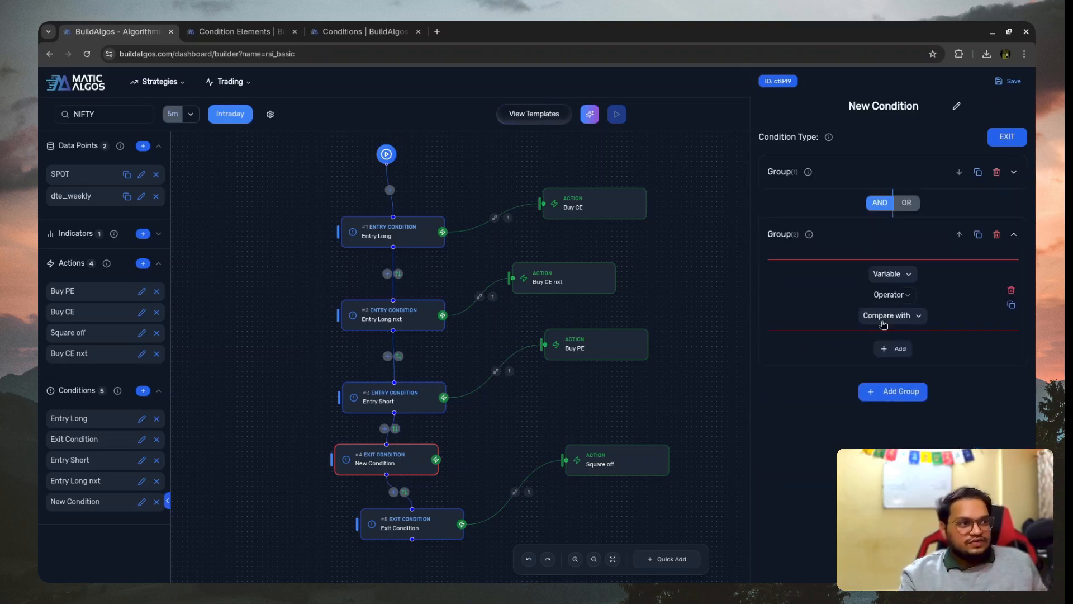
{"action": "left_click", "coordinate": [898, 281]}
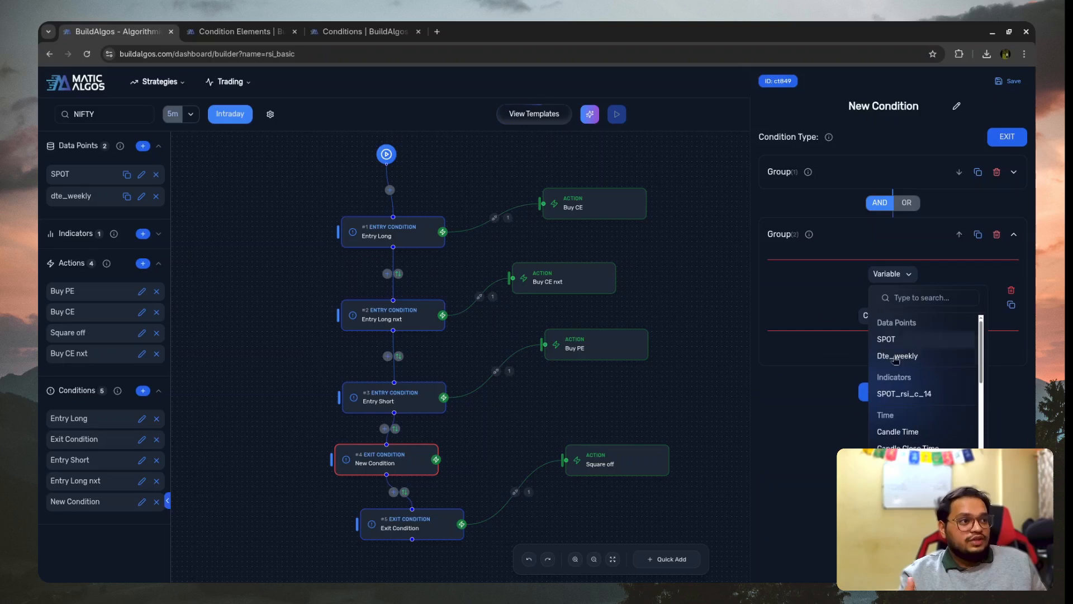
{"action": "scroll", "coordinate": [927, 380], "scroll_direction": "down", "scroll_amount": 5}
{"action": "scroll", "coordinate": [928, 397], "scroll_direction": "up", "scroll_amount": 4}
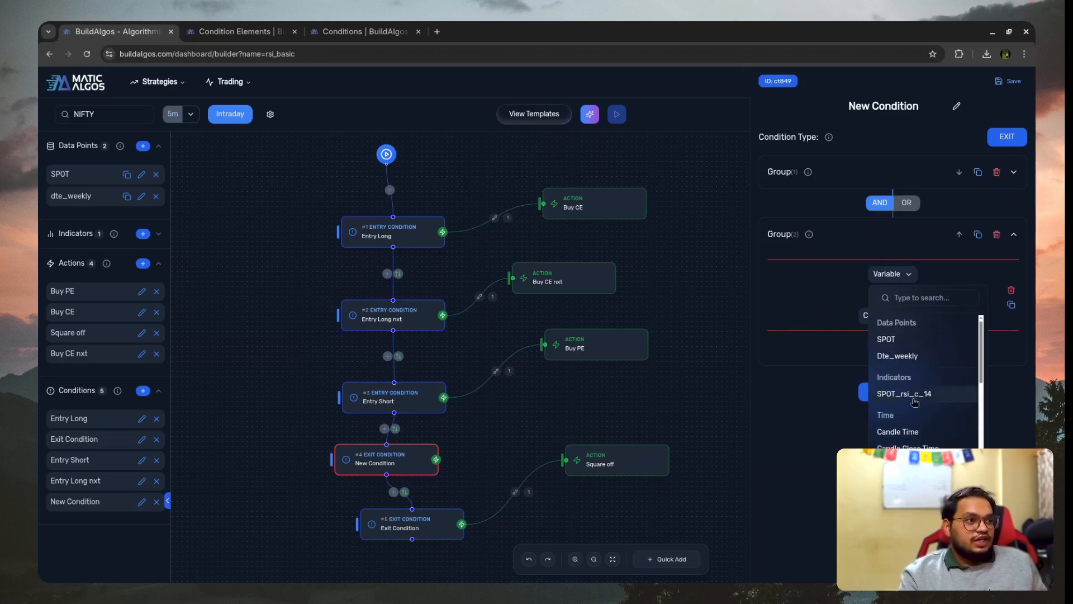
{"action": "left_click", "coordinate": [911, 394]}
{"action": "left_click", "coordinate": [926, 284]}
{"action": "left_click", "coordinate": [921, 292]}
- Complete the second group's RSI rule as "is above" a value of 90
{"action": "left_click", "coordinate": [883, 296]}
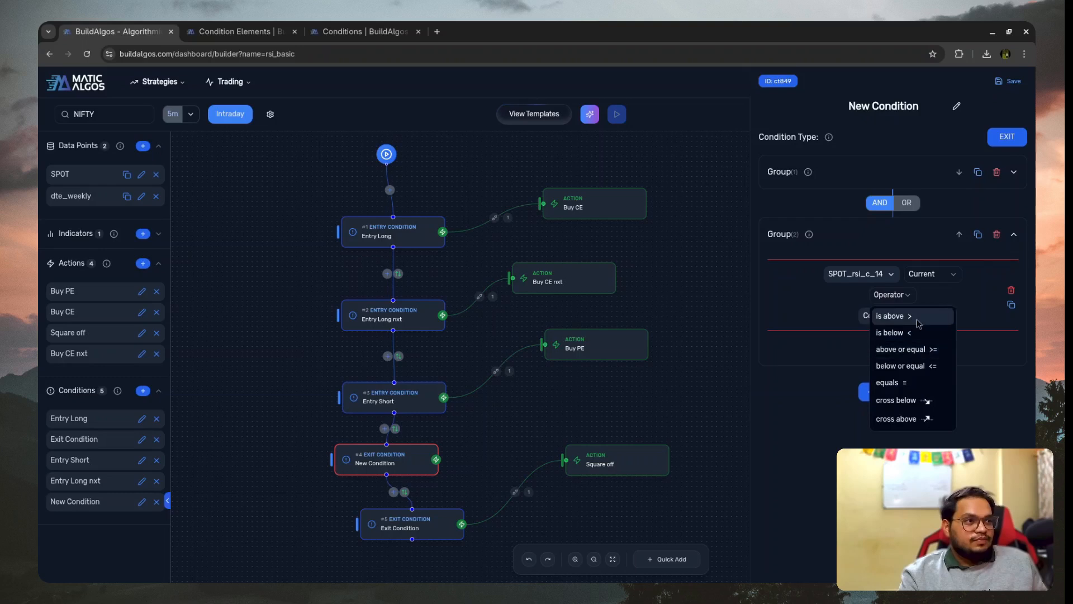
{"action": "left_click", "coordinate": [885, 324]}
{"action": "left_click", "coordinate": [885, 324]}
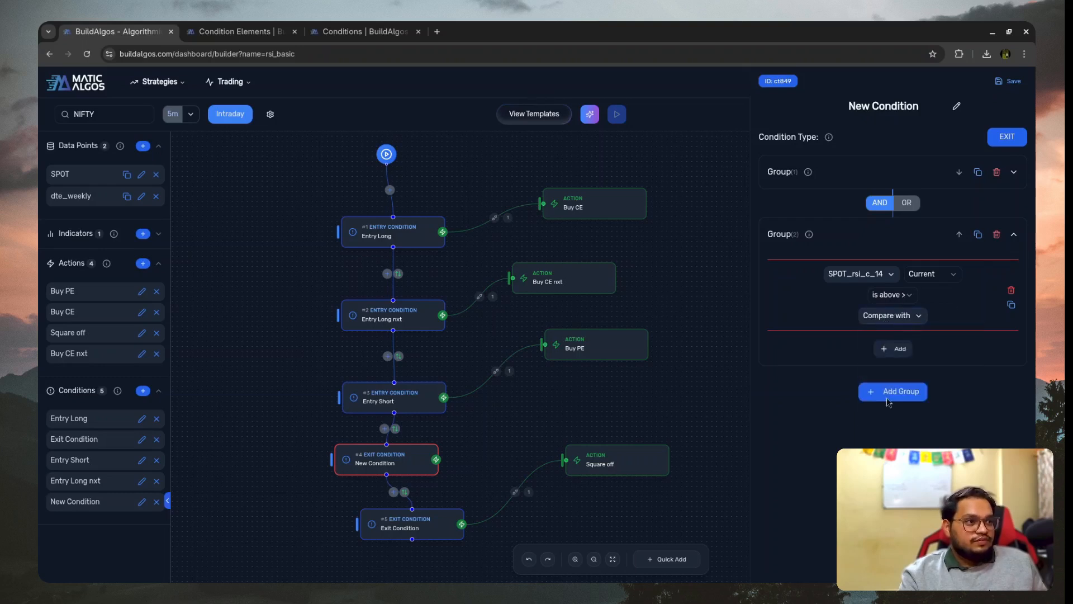
{"action": "left_click", "coordinate": [891, 316]}
{"action": "left_click", "coordinate": [893, 457]}
{"action": "left_click", "coordinate": [915, 317]}
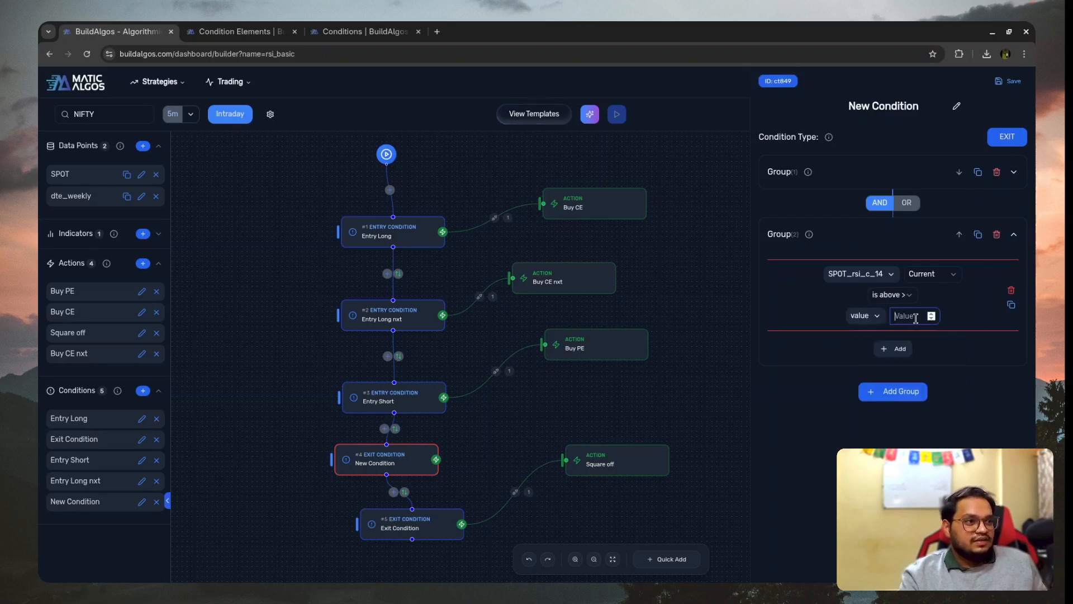
{"action": "type", "text": "90"}
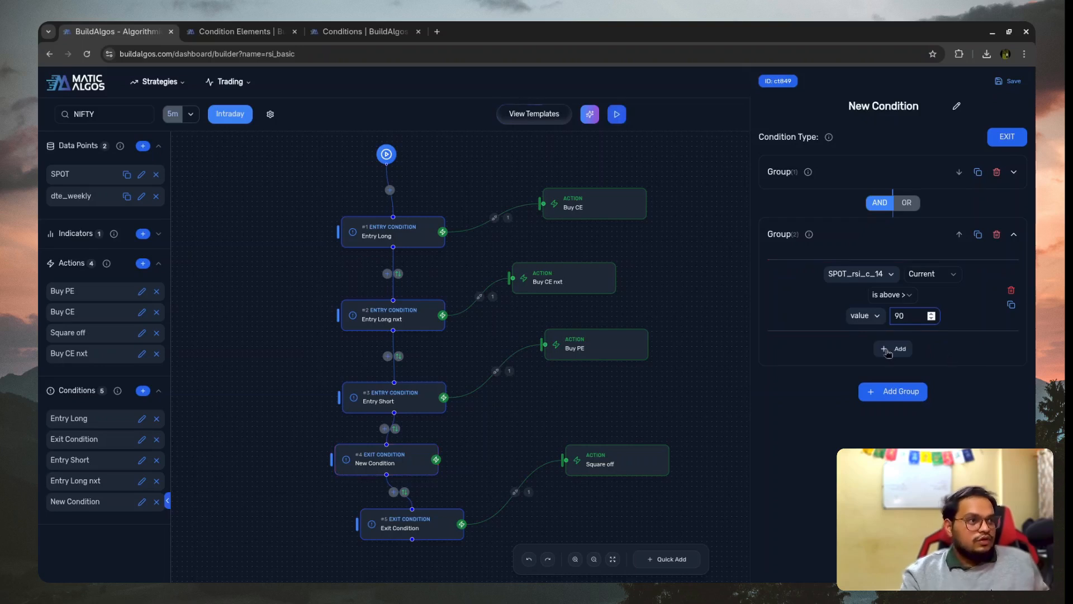
- Add another rule to the second group, joined with OR, using SPOT_rsi_c_14 with the Current period
{"action": "left_click", "coordinate": [890, 348]}
{"action": "left_click", "coordinate": [907, 376]}
{"action": "left_click", "coordinate": [905, 345]}
{"action": "left_click", "coordinate": [906, 345]}
{"action": "left_click", "coordinate": [892, 374]}
{"action": "scroll", "coordinate": [892, 439], "scroll_direction": "down", "scroll_amount": 2}
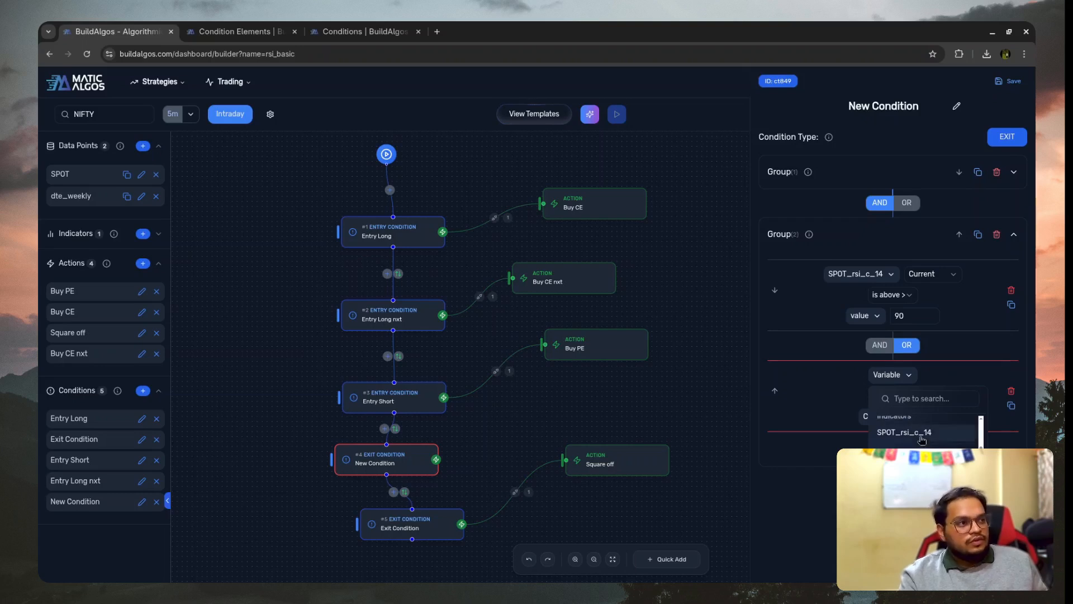
{"action": "left_click", "coordinate": [905, 432]}
{"action": "left_click", "coordinate": [929, 384]}
{"action": "left_click", "coordinate": [931, 384]}
{"action": "left_click", "coordinate": [936, 386]}
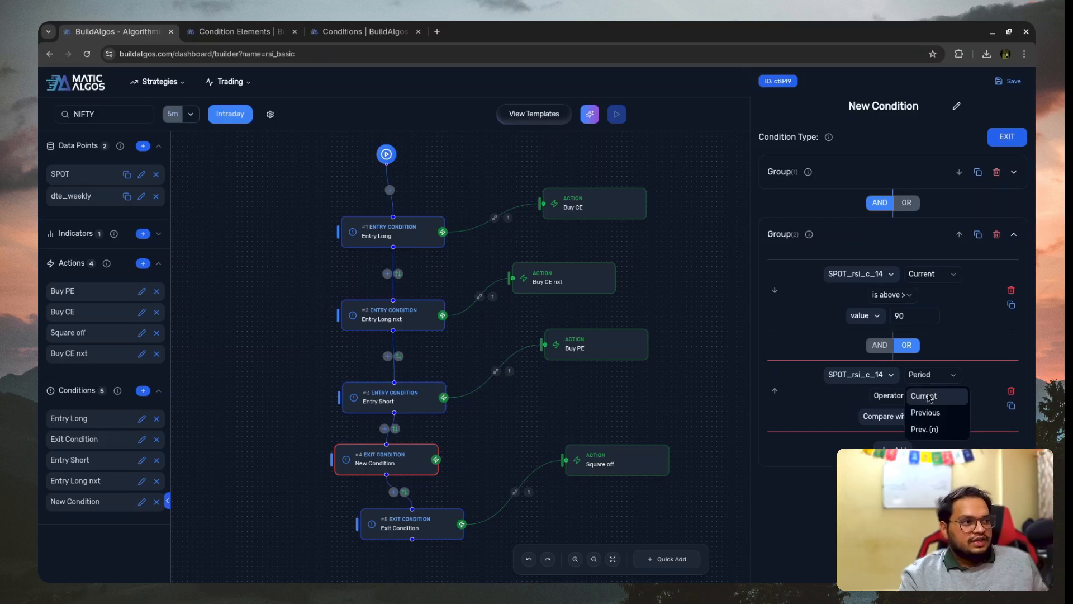
{"action": "left_click", "coordinate": [929, 397]}
- Complete the OR rule as "is below" a value of 50 and save the exit condition
{"action": "left_click", "coordinate": [900, 402]}
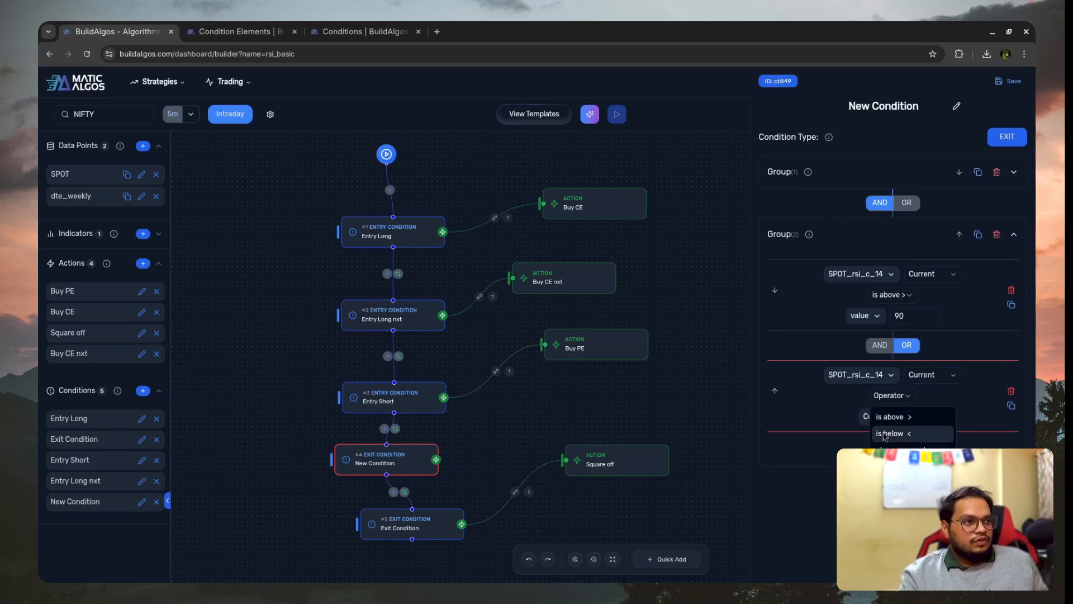
{"action": "left_click", "coordinate": [877, 432]}
{"action": "left_click", "coordinate": [889, 416]}
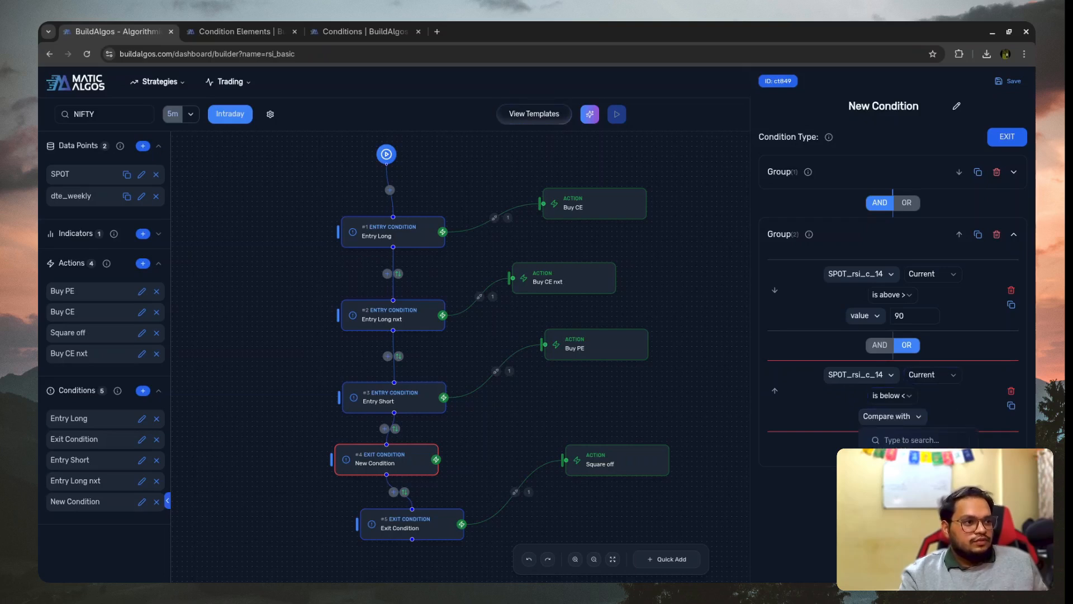
{"action": "left_click", "coordinate": [891, 462]}
{"action": "left_click", "coordinate": [901, 415]}
{"action": "type", "text": "50"}
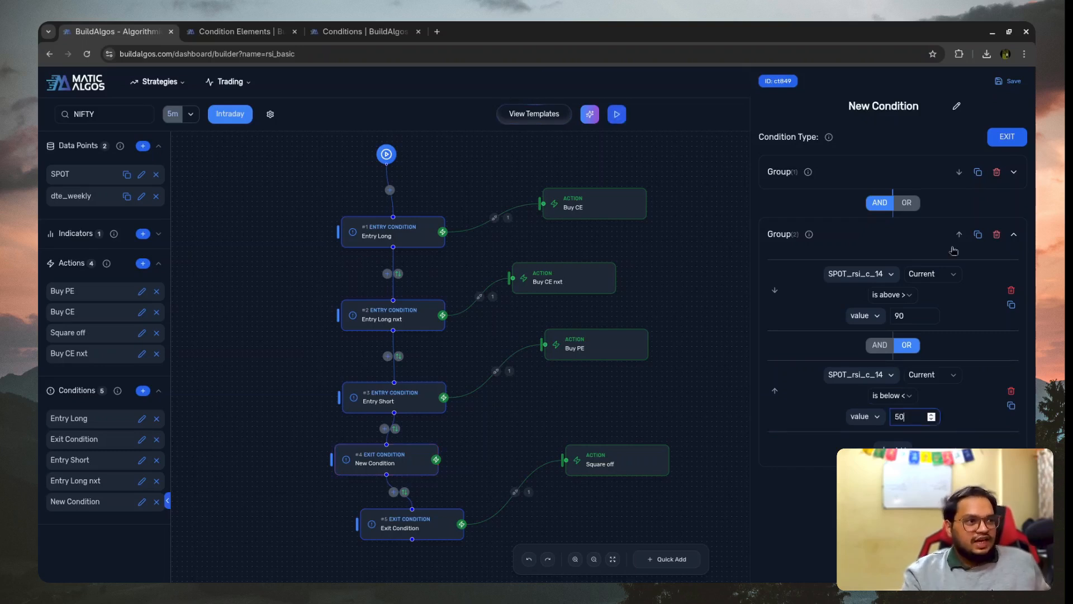
{"action": "left_click", "coordinate": [1009, 82]}
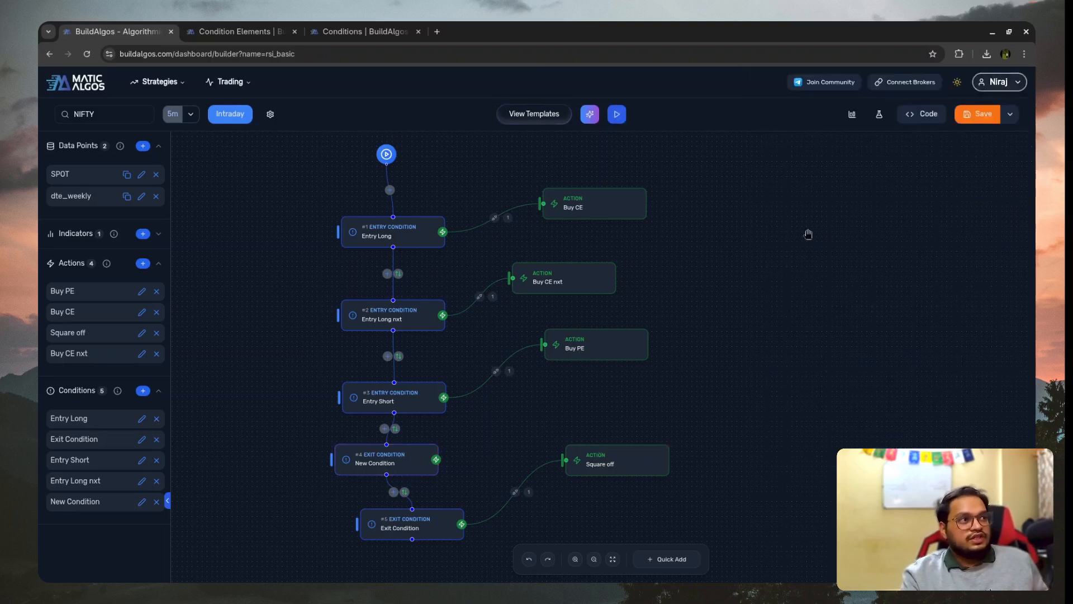
- Duplicate the Square off action, place the copy between Buy PE and Square off, and rename it Square off CE
{"action": "mouse_move", "coordinate": [588, 342]}
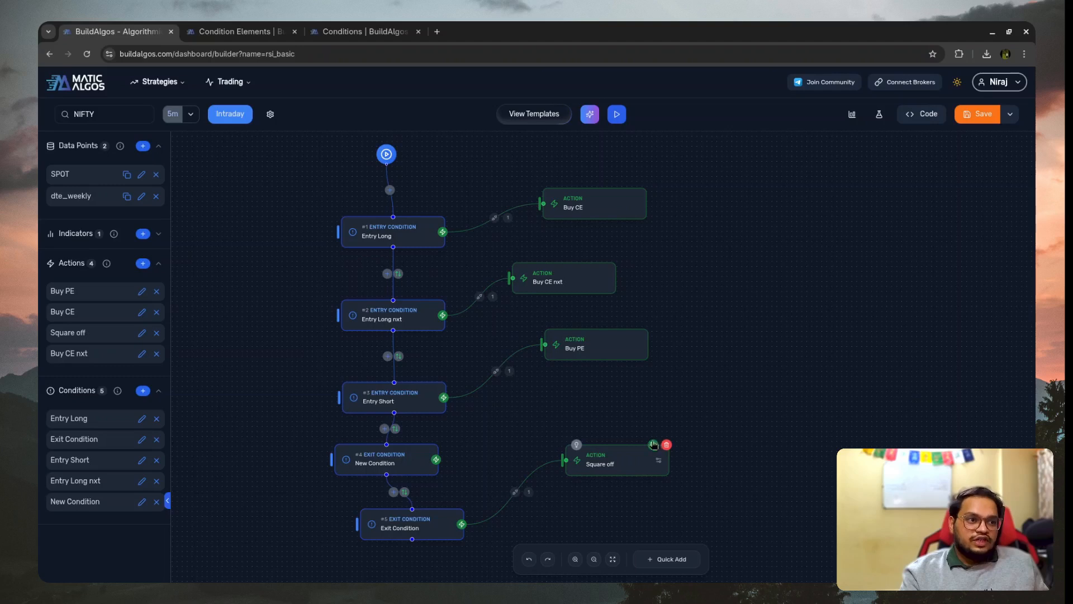
{"action": "left_click", "coordinate": [654, 445]}
{"action": "left_click_drag", "start_coordinate": [652, 506], "coordinate": [554, 412]}
{"action": "double_click", "coordinate": [906, 110]}
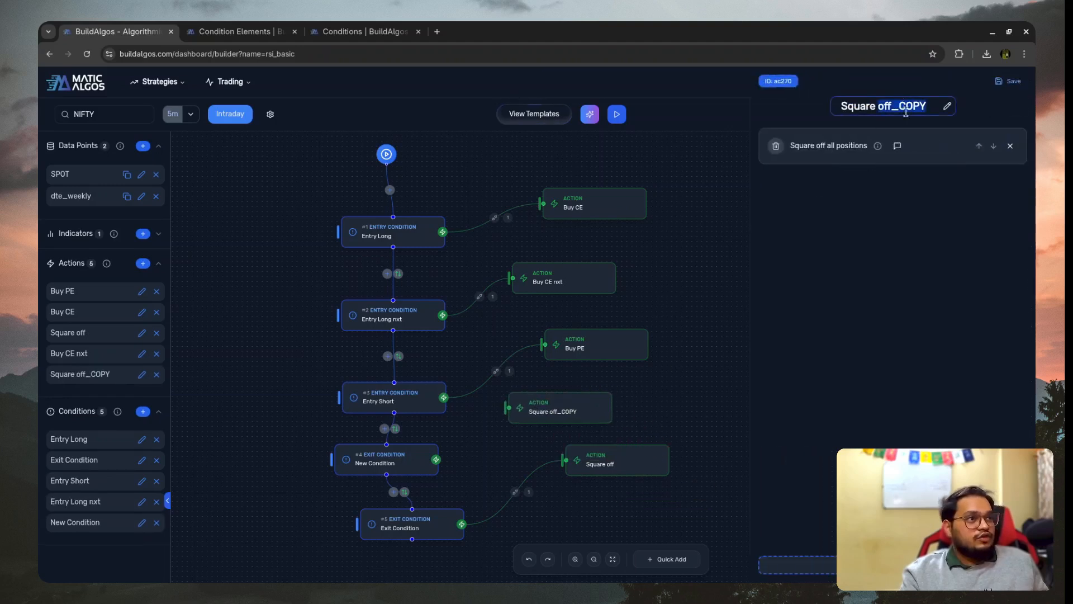
{"action": "type", "text": "off CE"}
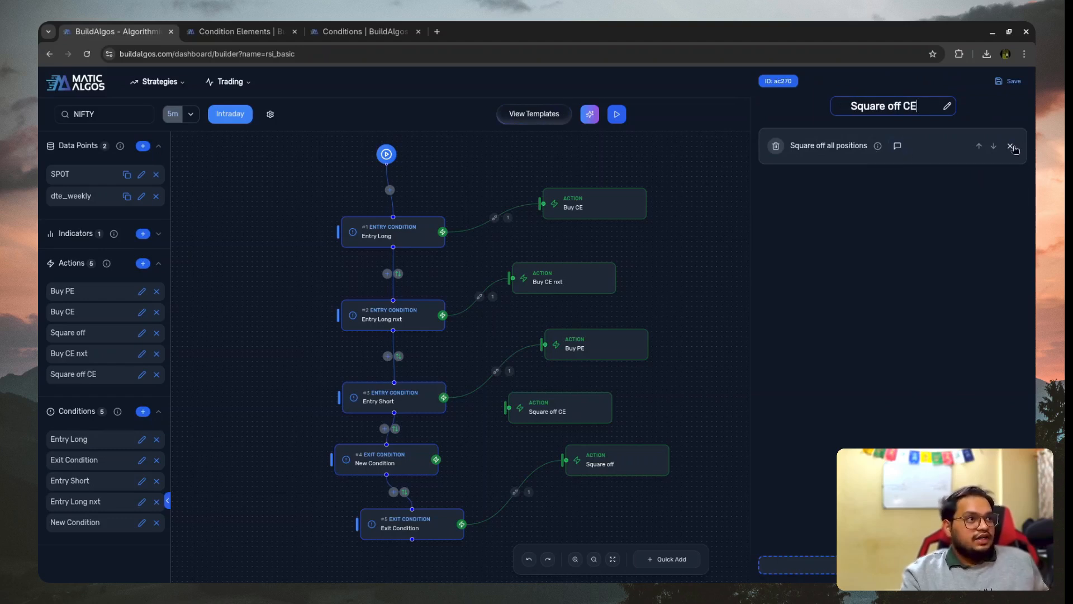
- In Square off CE, replace "Square off all positions" with a "Square off action" entry targeting Buy CE
{"action": "left_click", "coordinate": [1011, 145]}
{"action": "left_click", "coordinate": [777, 564]}
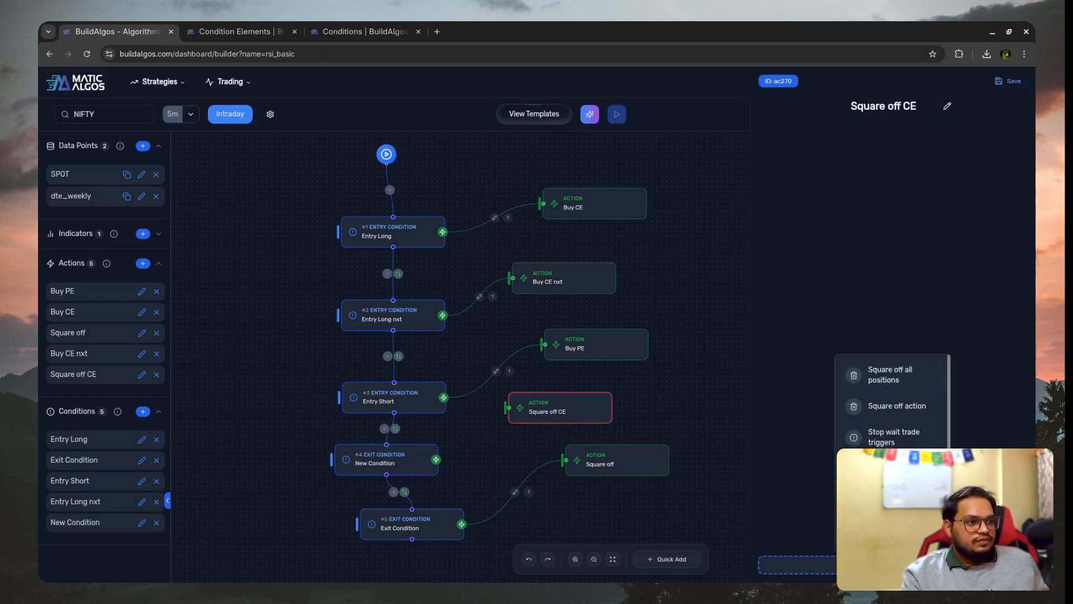
{"action": "scroll", "coordinate": [892, 408], "scroll_direction": "down", "scroll_amount": 2}
{"action": "scroll", "coordinate": [891, 407], "scroll_direction": "up", "scroll_amount": 2}
{"action": "scroll", "coordinate": [892, 403], "scroll_direction": "down", "scroll_amount": 2}
{"action": "scroll", "coordinate": [892, 402], "scroll_direction": "up", "scroll_amount": 2}
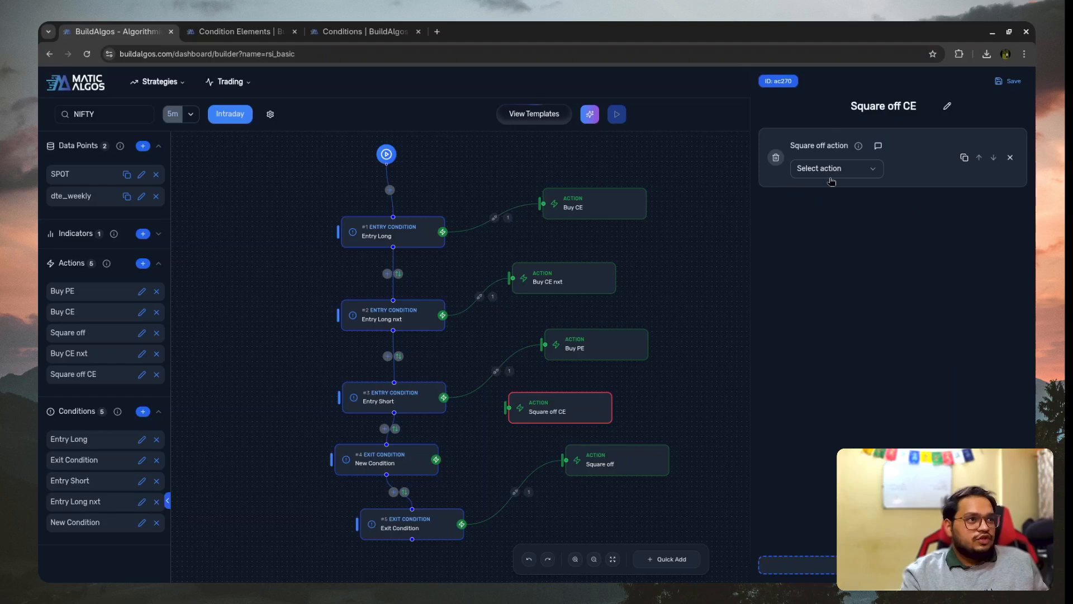
{"action": "left_click", "coordinate": [833, 169]}
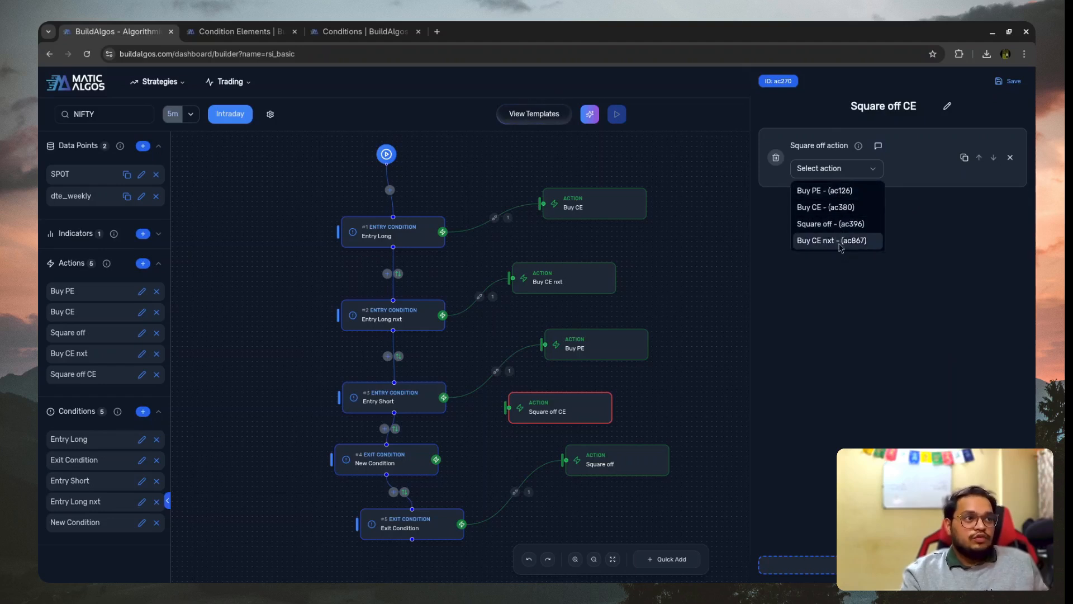
{"action": "left_click", "coordinate": [837, 207]}
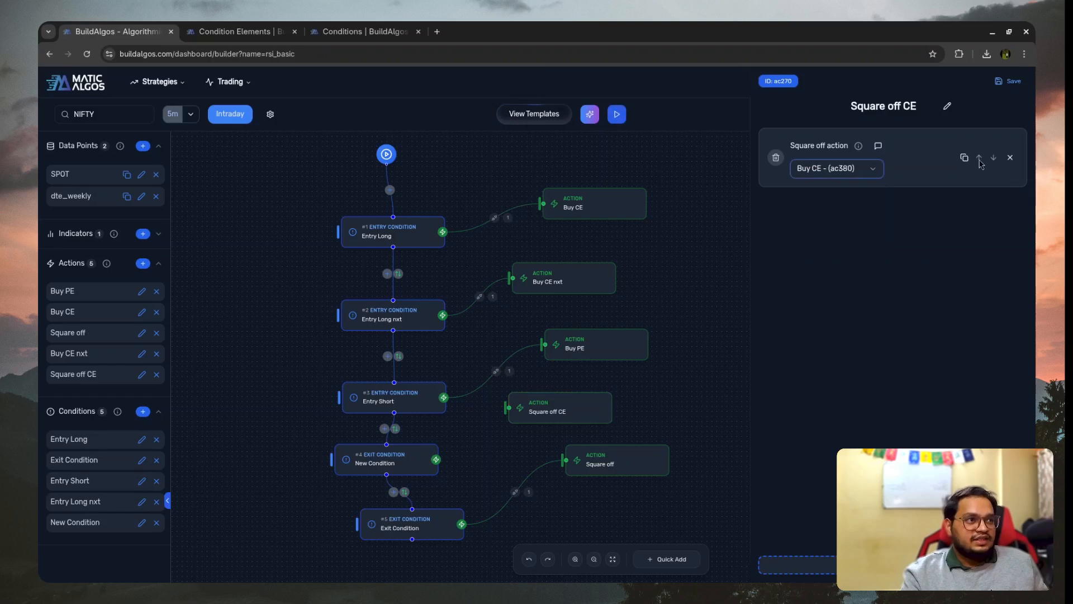
- Duplicate the square off entry in Square off CE and target the copy at Buy CE nxt
{"action": "left_click", "coordinate": [964, 158]}
{"action": "left_click", "coordinate": [808, 242]}
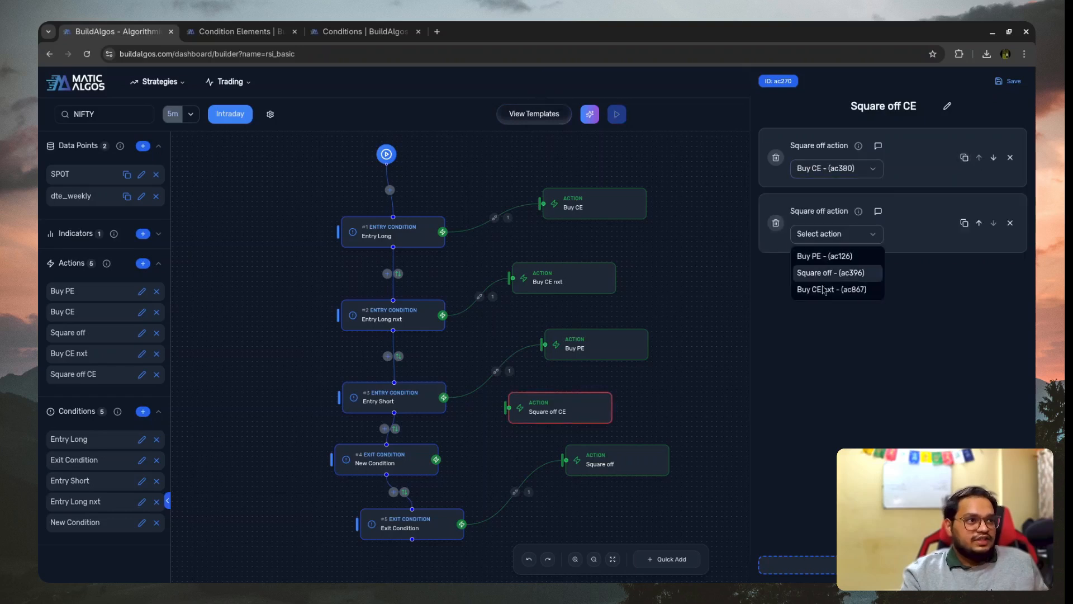
{"action": "left_click", "coordinate": [832, 289]}
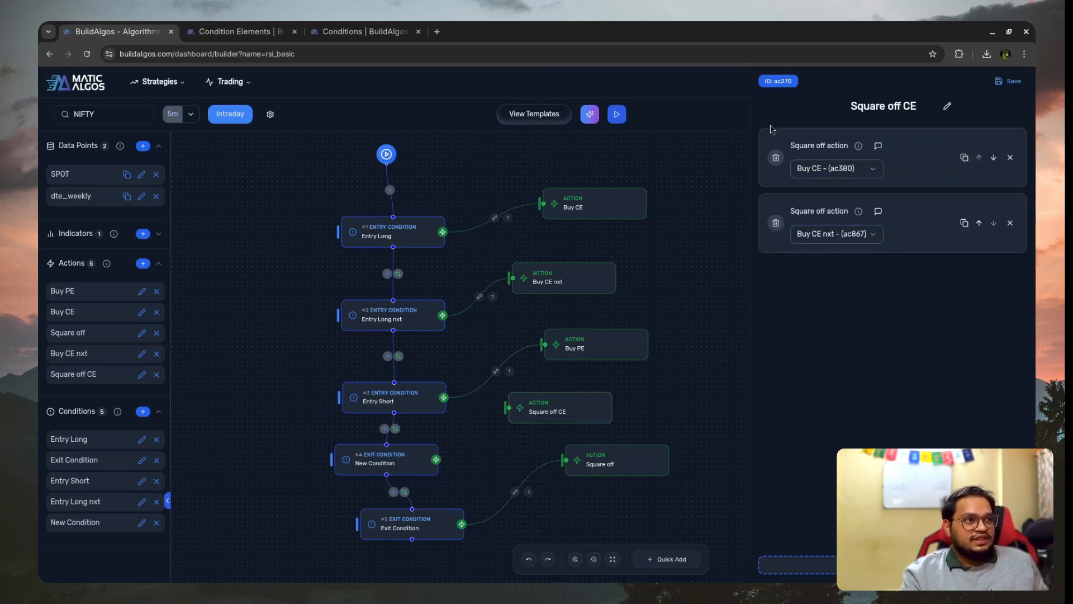
- Connect the New Condition exit to the Square off CE action, then rename the condition Long exit and save it
{"action": "left_click_drag", "start_coordinate": [436, 460], "coordinate": [508, 408]}
{"action": "left_click", "coordinate": [360, 453]}
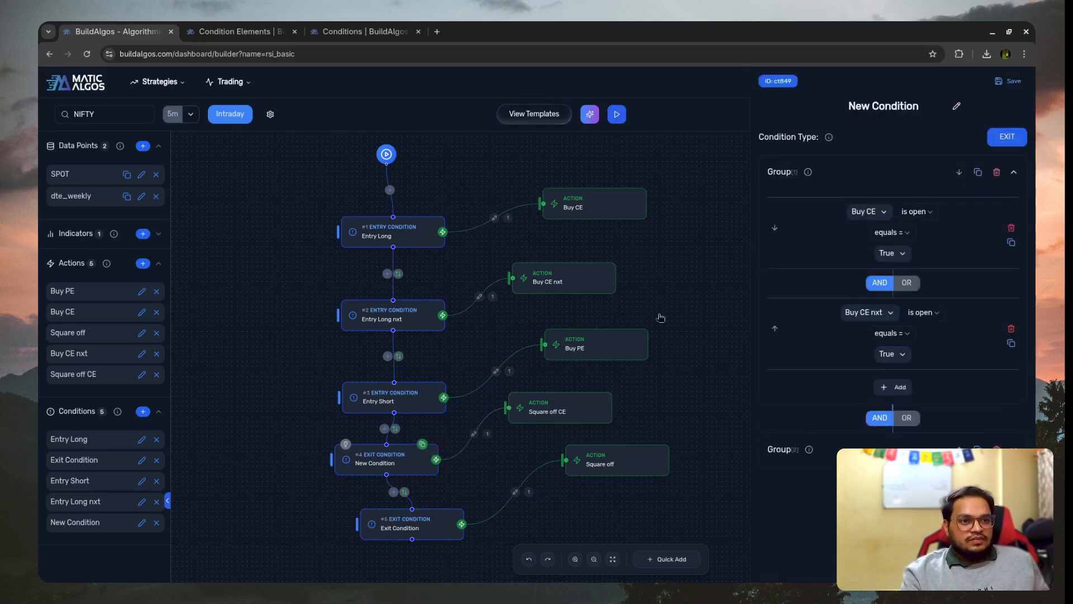
{"action": "triple_click", "coordinate": [848, 109]}
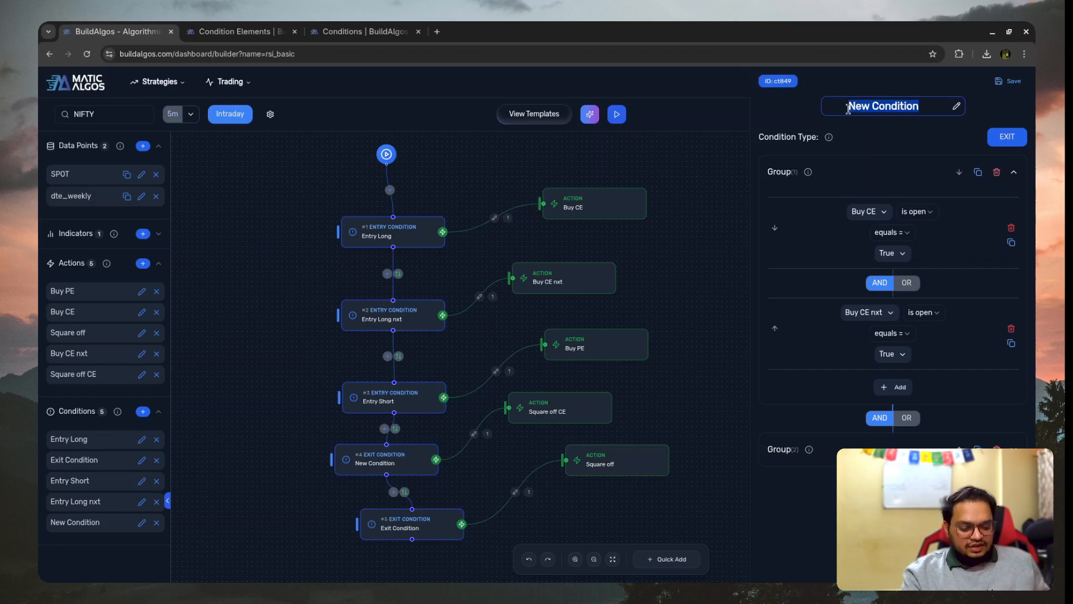
{"action": "type", "text": "Long exit"}
{"action": "left_click", "coordinate": [1006, 82]}
- Duplicate the Long exit condition and place the copy in the flow between Long exit and Exit Condition
{"action": "scroll", "coordinate": [471, 358], "scroll_direction": "down", "scroll_amount": 3}
{"action": "left_click_drag", "start_coordinate": [400, 442], "coordinate": [386, 489]}
{"action": "left_click", "coordinate": [422, 352]}
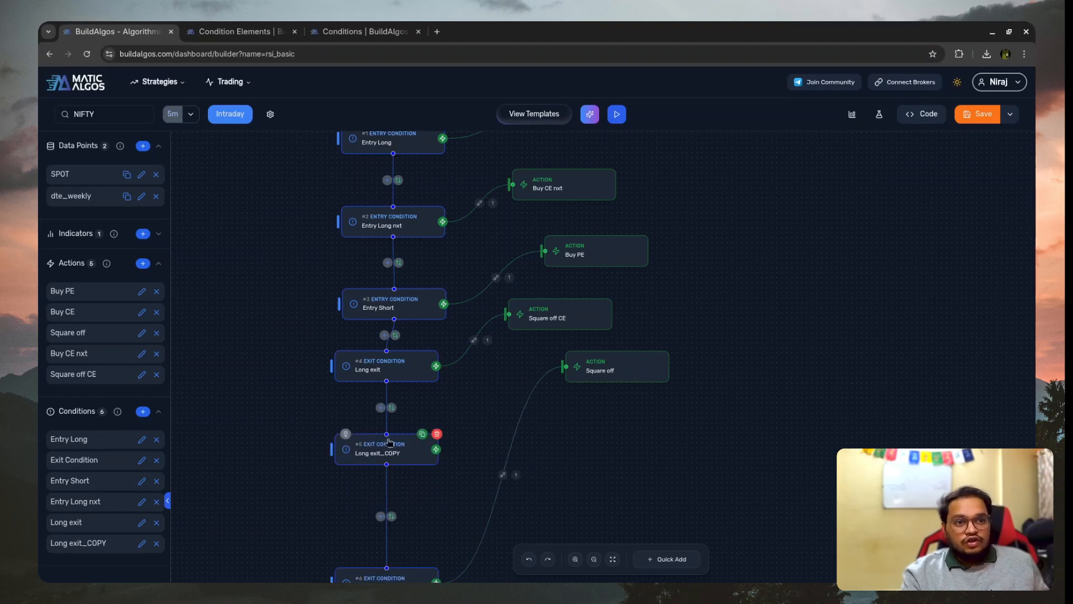
{"action": "scroll", "coordinate": [408, 564], "scroll_direction": "down", "scroll_amount": 2}
{"action": "left_click_drag", "start_coordinate": [404, 527], "coordinate": [399, 464]}
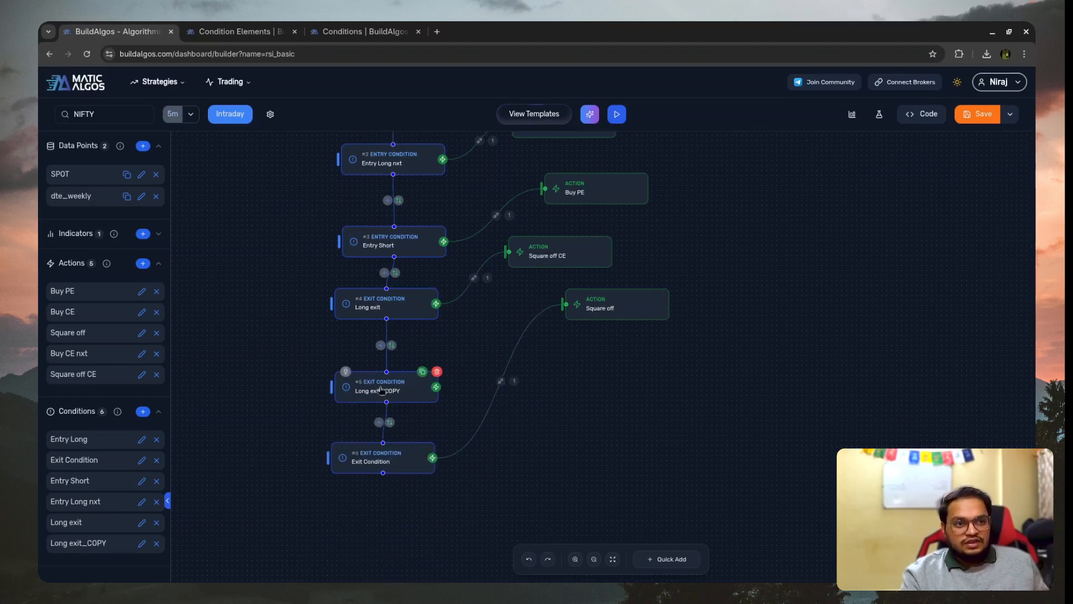
- Rename the Long exit copy as Short Exit
{"action": "left_click", "coordinate": [381, 389]}
{"action": "left_click", "coordinate": [910, 106]}
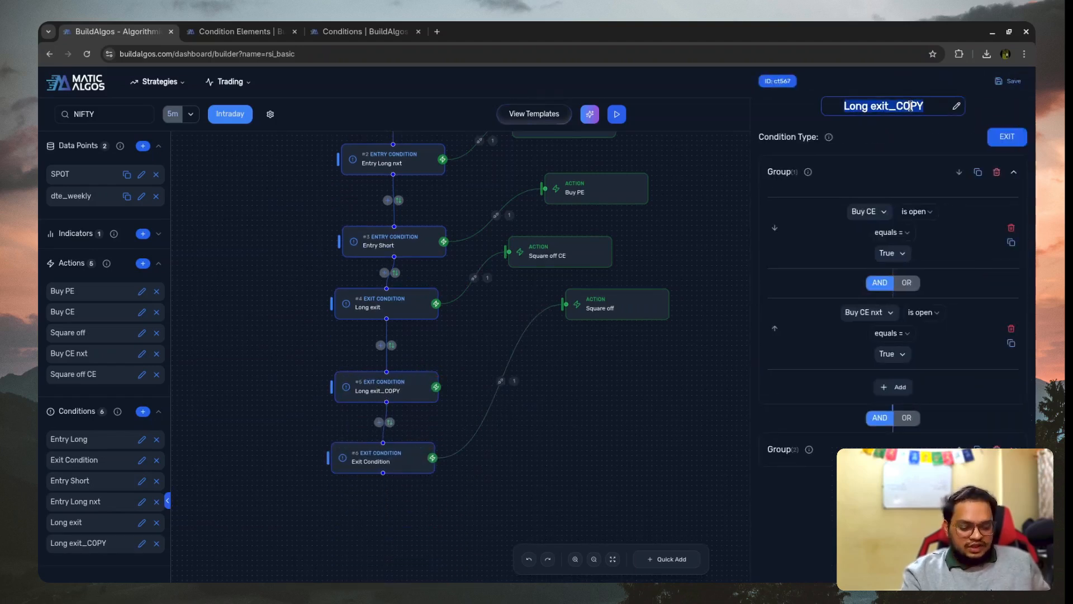
{"action": "type", "text": "Short Exit"}
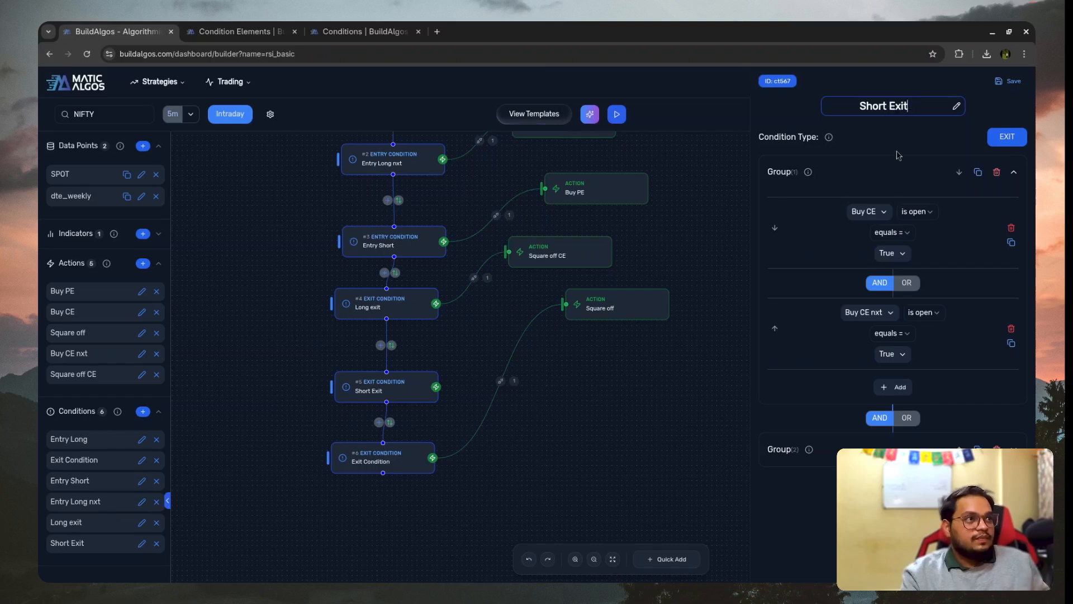
- In Short Exit's first group, set the first rule to Buy PE is open equals True and delete the Buy CE nxt rule
{"action": "left_click", "coordinate": [850, 212]}
{"action": "scroll", "coordinate": [886, 369], "scroll_direction": "down", "scroll_amount": 5}
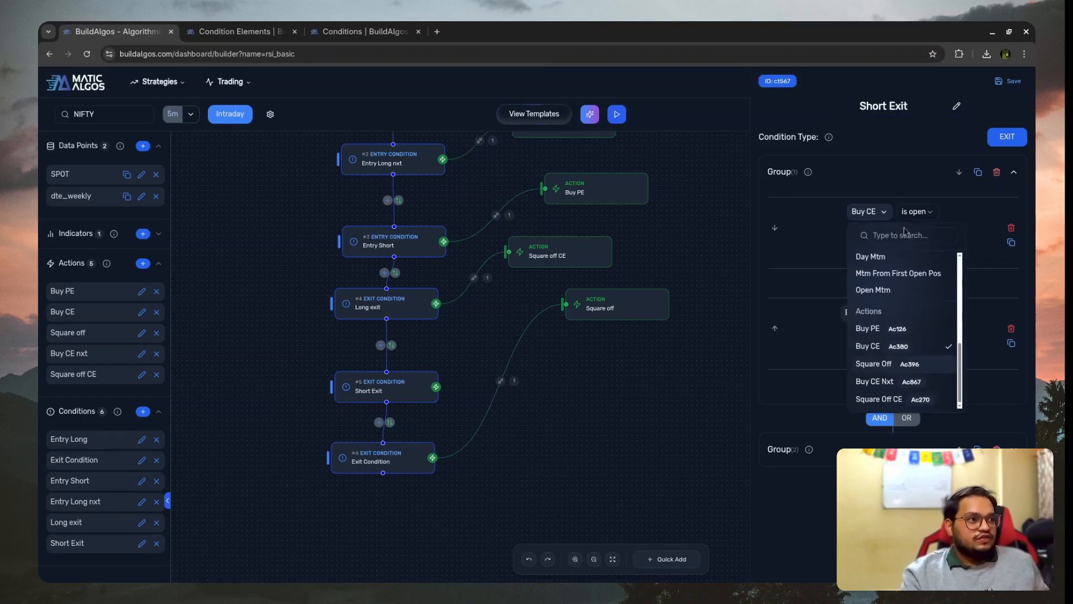
{"action": "left_click", "coordinate": [910, 336]}
{"action": "left_click", "coordinate": [916, 211]}
{"action": "left_click", "coordinate": [878, 235]}
{"action": "left_click", "coordinate": [880, 234]}
{"action": "left_click", "coordinate": [890, 252]}
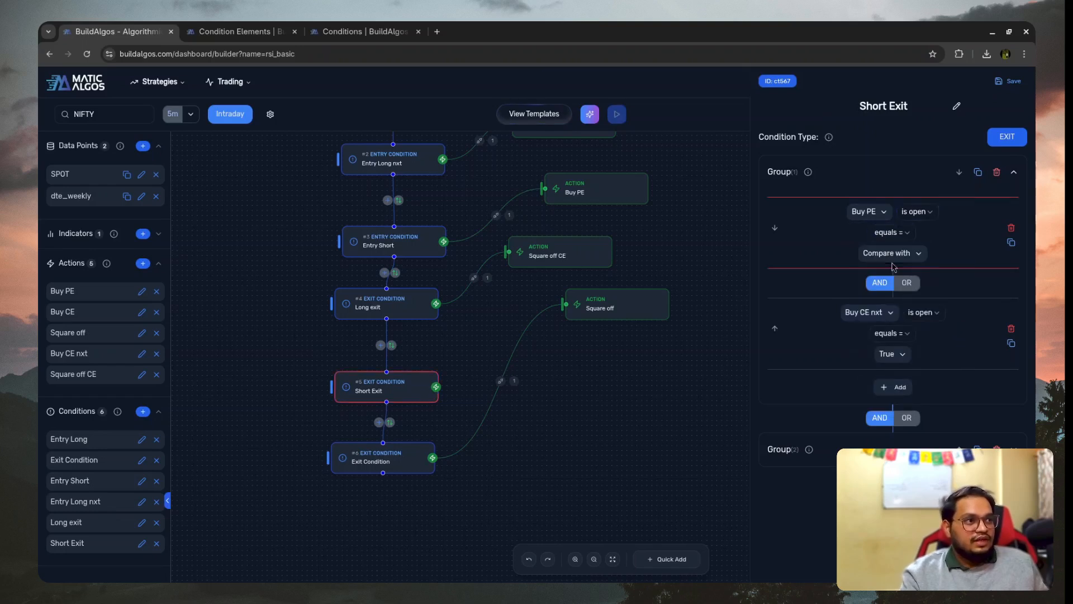
{"action": "left_click", "coordinate": [891, 255]}
{"action": "left_click", "coordinate": [880, 316]}
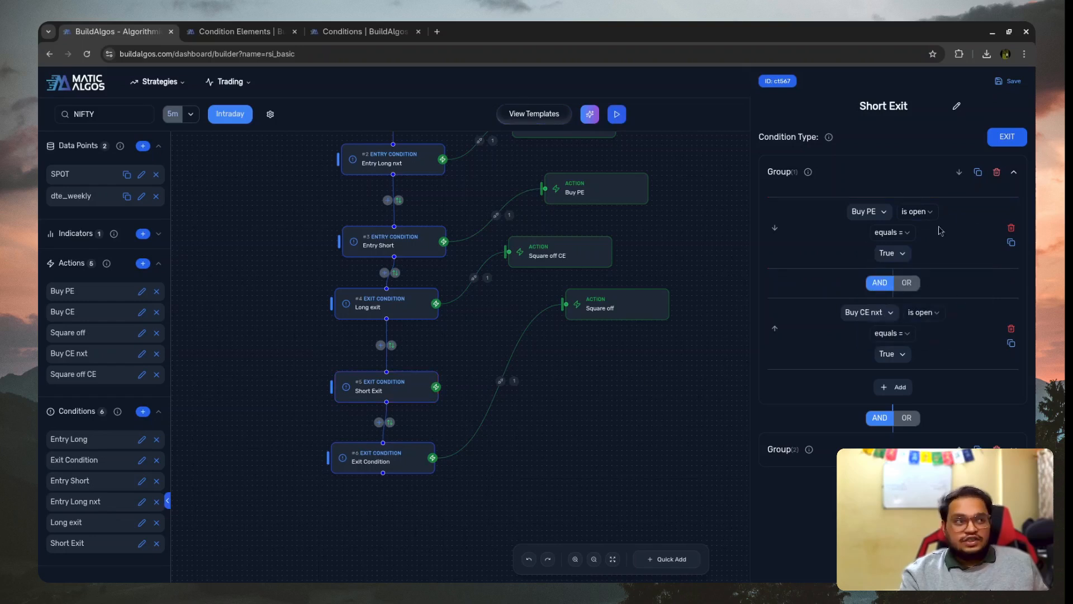
{"action": "left_click", "coordinate": [1011, 329]}
- In Short Exit's second group, set the RSI rules to is above 50 or is below 10
{"action": "left_click", "coordinate": [840, 351]}
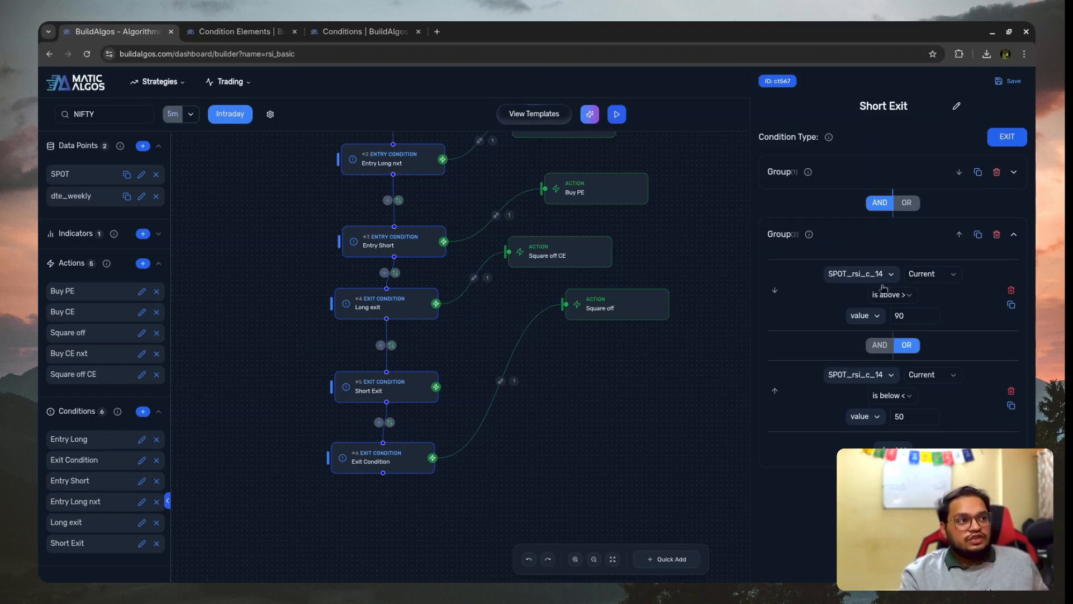
{"action": "left_click", "coordinate": [898, 316]}
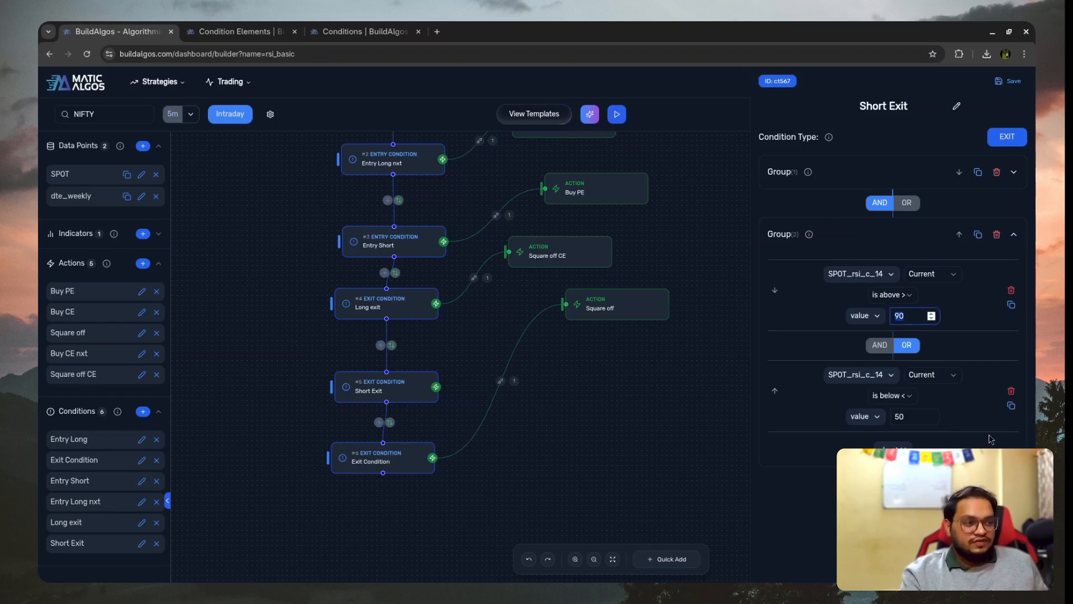
{"action": "left_click", "coordinate": [903, 416]}
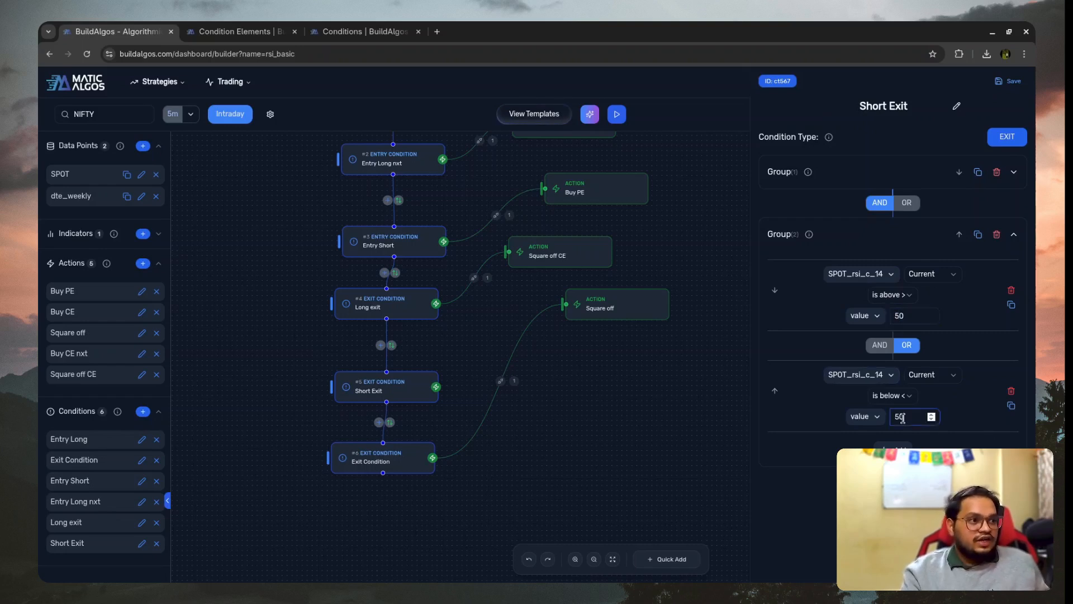
{"action": "key", "text": "BackSpace"}
{"action": "type", "text": "1"}
{"action": "left_click", "coordinate": [960, 443]}
- Move the Square off action lower, duplicate Square off CE, and place the copy between Square off CE and Square off
{"action": "left_click_drag", "start_coordinate": [627, 304], "coordinate": [614, 394]}
{"action": "left_click", "coordinate": [596, 236]}
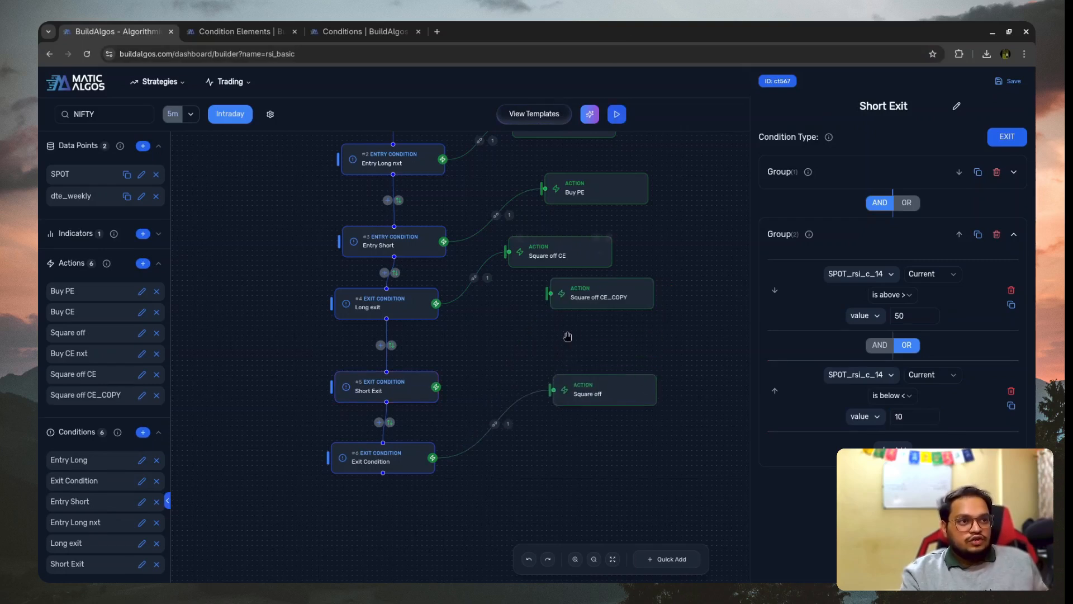
{"action": "left_click_drag", "start_coordinate": [576, 301], "coordinate": [548, 332]}
{"action": "left_click", "coordinate": [548, 332]}
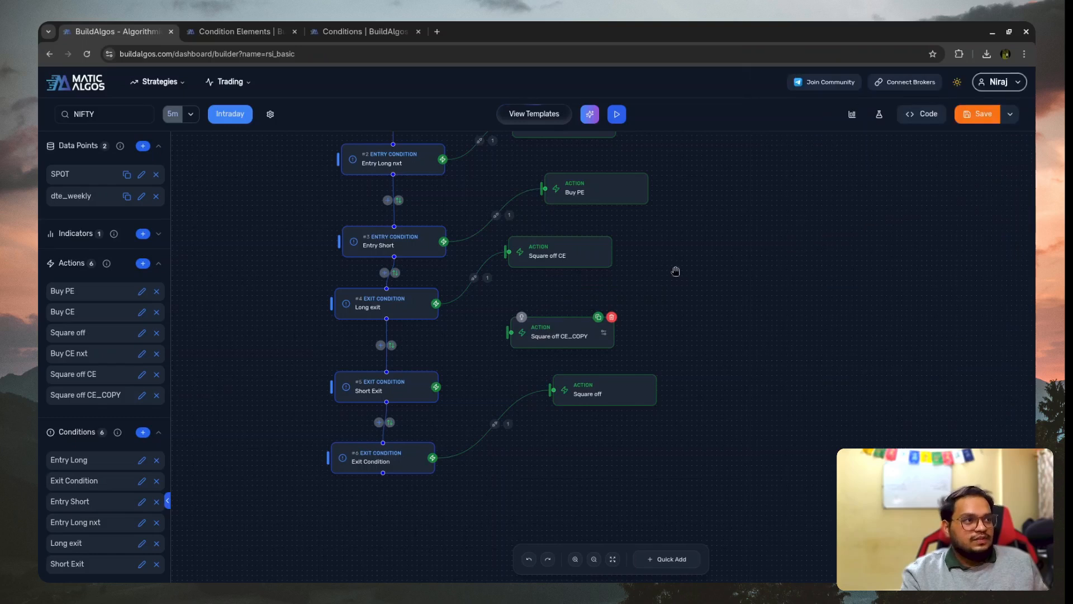
- Rename the copied action Square off PE and target its first square off entry at Buy PE
{"action": "double_click", "coordinate": [909, 106]}
{"action": "key", "text": "BackSpace"}
{"action": "type", "text": "PE"}
{"action": "left_click", "coordinate": [829, 178]}
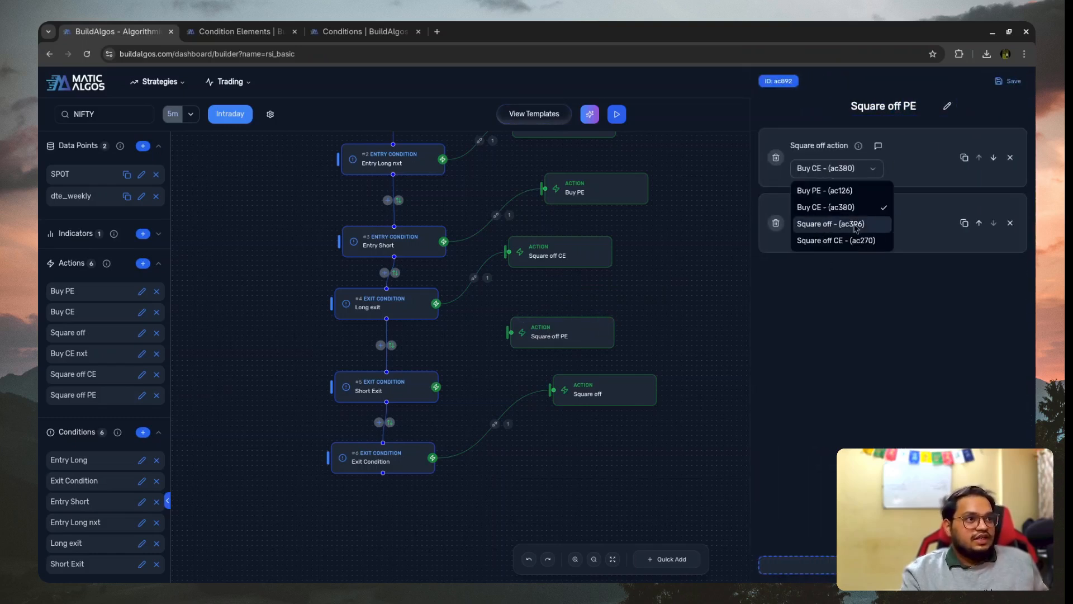
{"action": "left_click", "coordinate": [850, 191]}
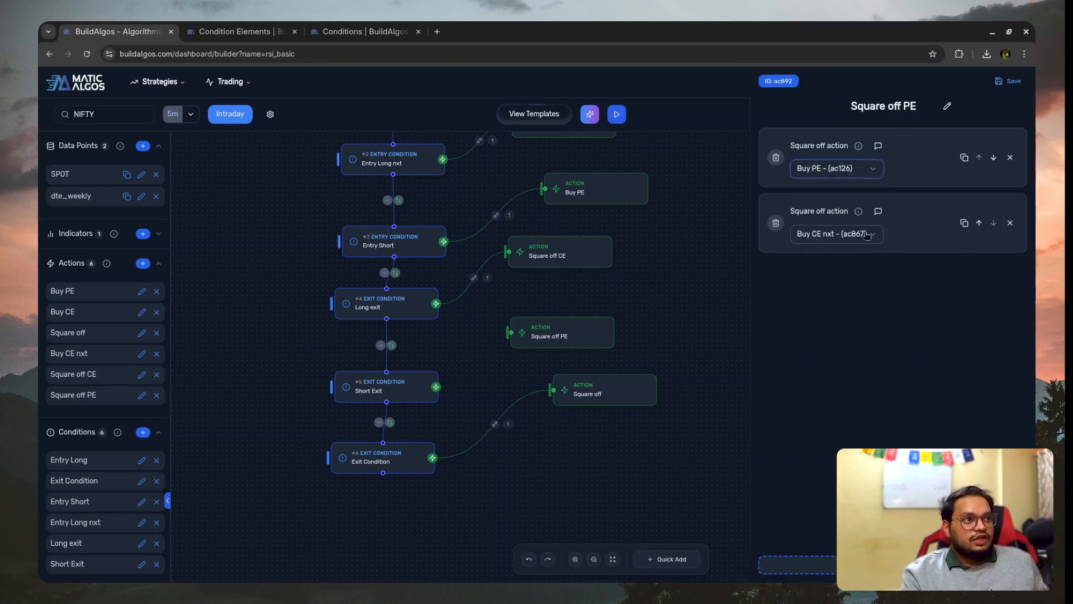
{"action": "left_click", "coordinate": [1011, 224]}
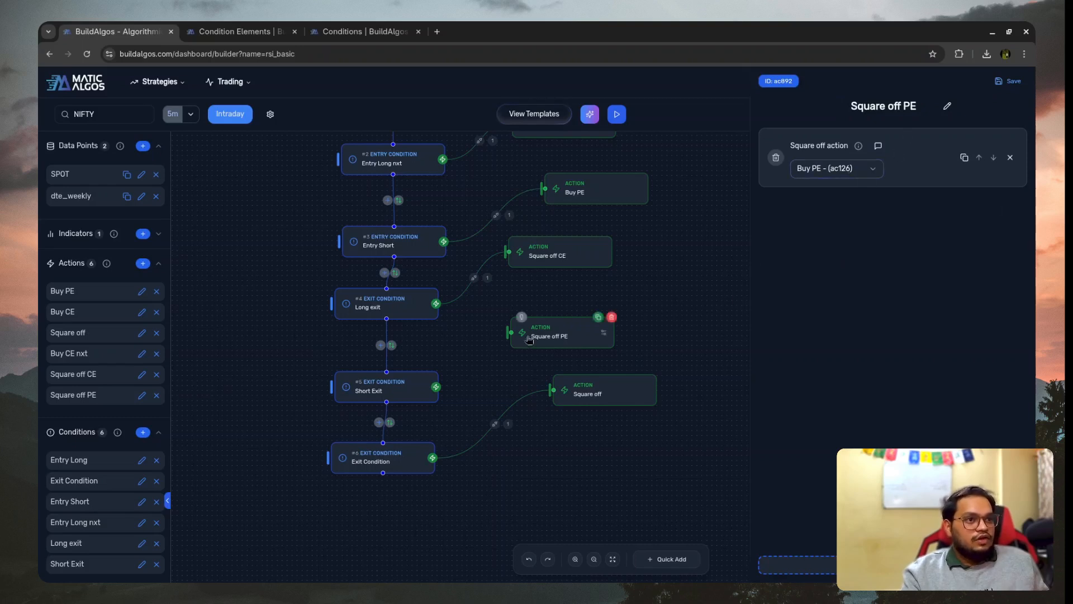
{"action": "key", "text": "ctrl+z"}
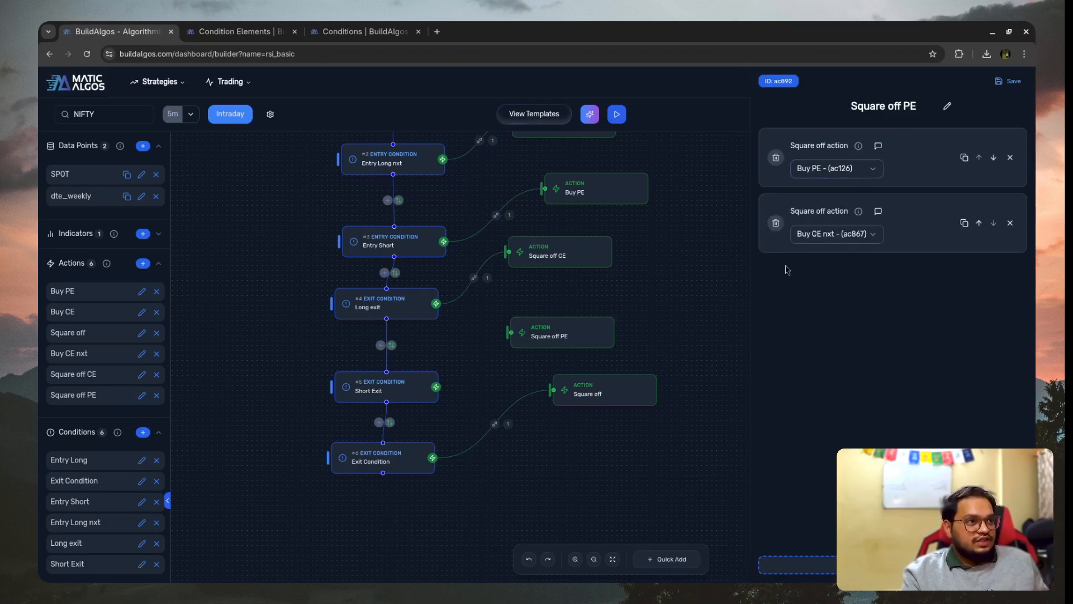
{"action": "left_click", "coordinate": [836, 231]}
{"action": "left_click", "coordinate": [793, 318]}
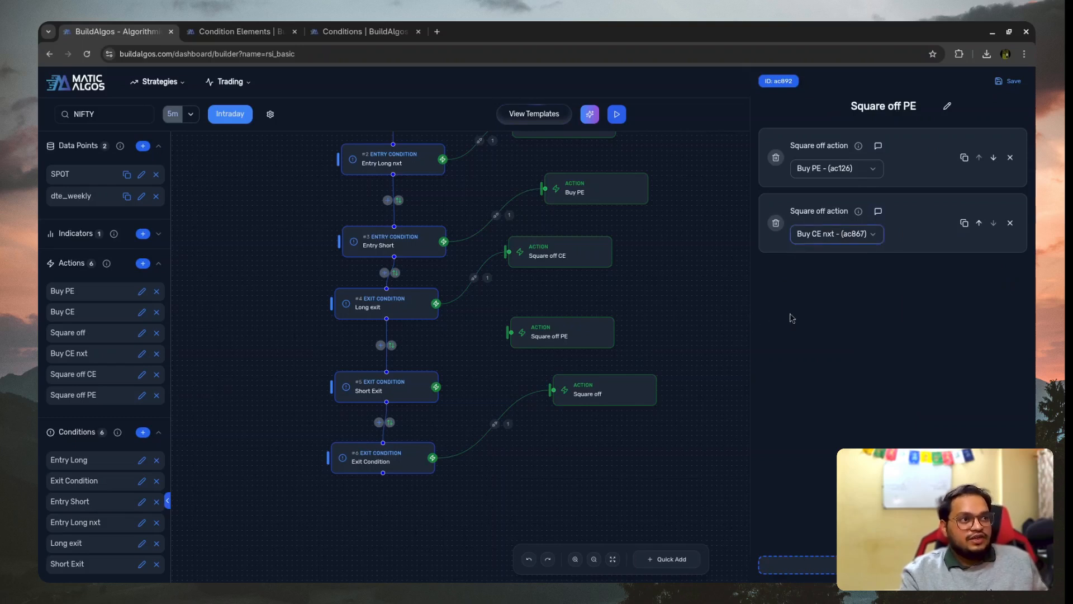
{"action": "scroll", "coordinate": [490, 371], "scroll_direction": "up", "scroll_amount": 3}
{"action": "scroll", "coordinate": [472, 299], "scroll_direction": "down", "scroll_amount": 2}
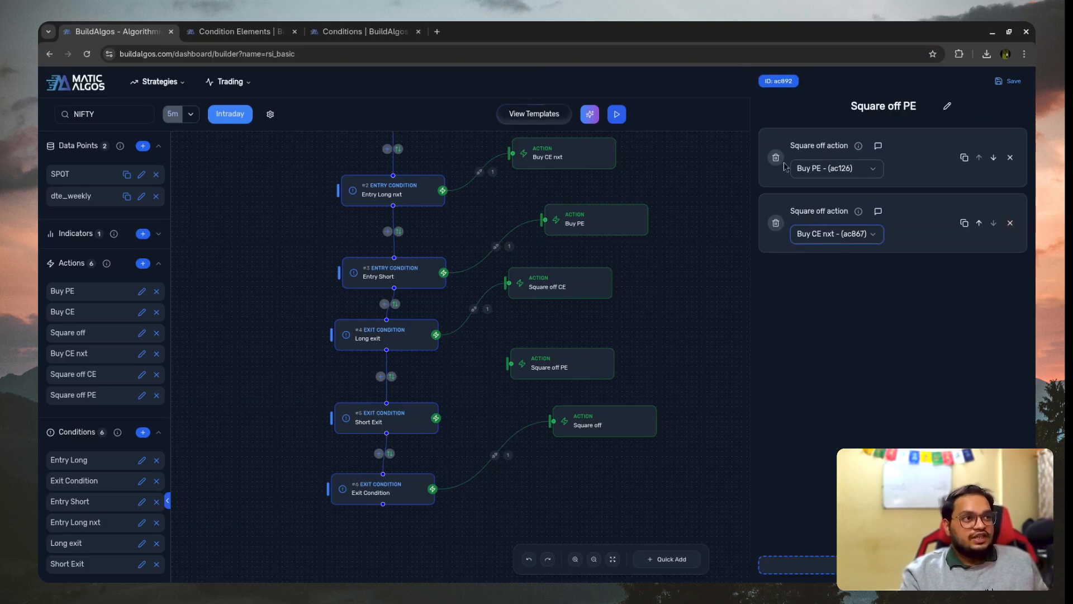
- Remove the Buy CE nxt entry from Square off PE, save the action, and connect Short Exit to it
{"action": "left_click", "coordinate": [1010, 222]}
{"action": "left_click", "coordinate": [1024, 82]}
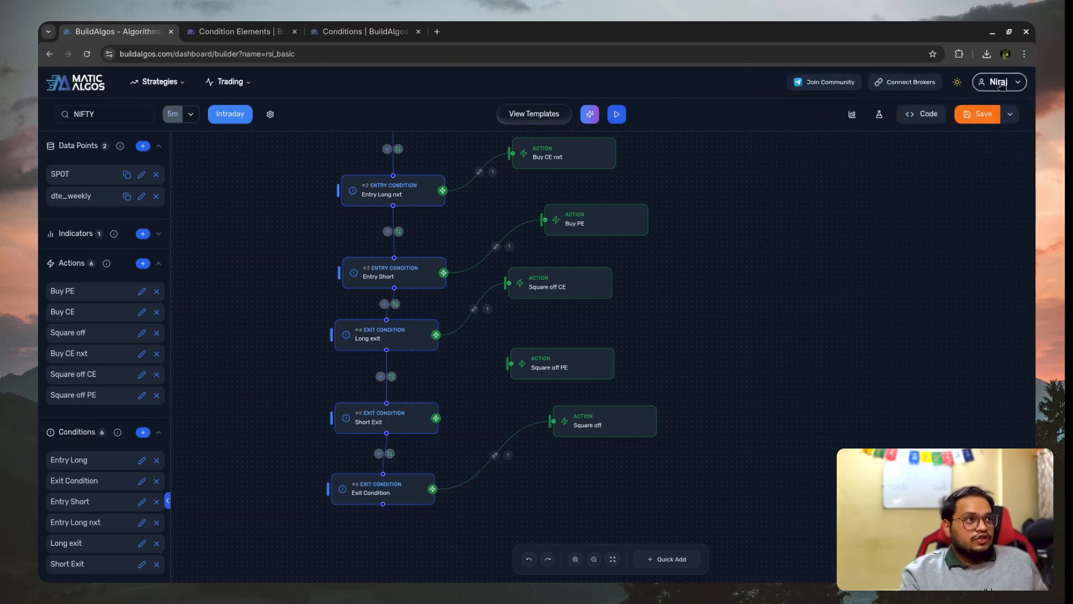
{"action": "left_click_drag", "start_coordinate": [434, 418], "coordinate": [511, 364]}
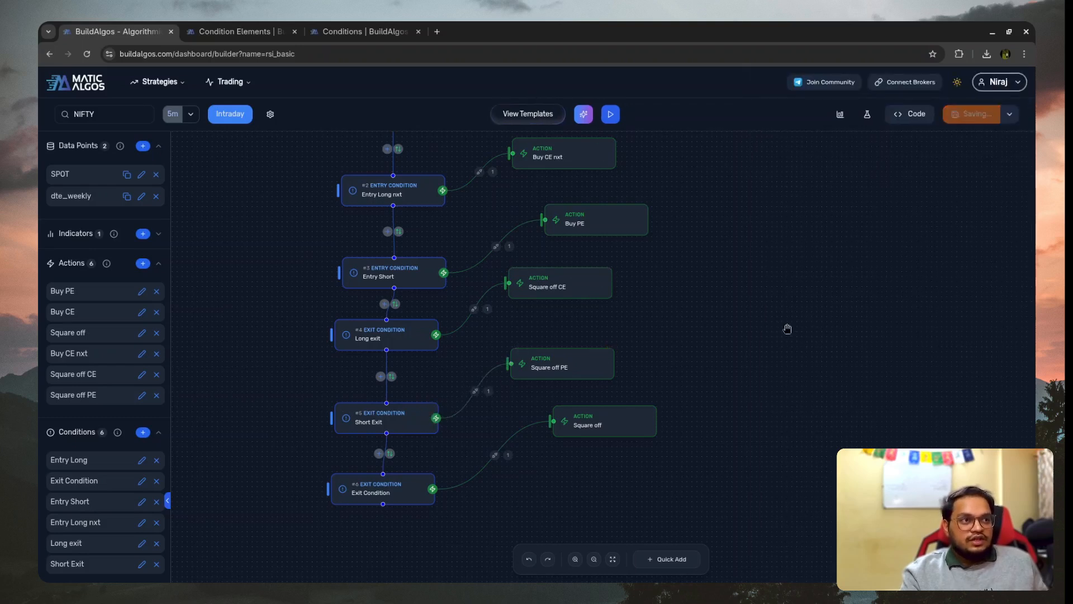
{"action": "scroll", "coordinate": [741, 322], "scroll_direction": "down", "scroll_amount": 2}
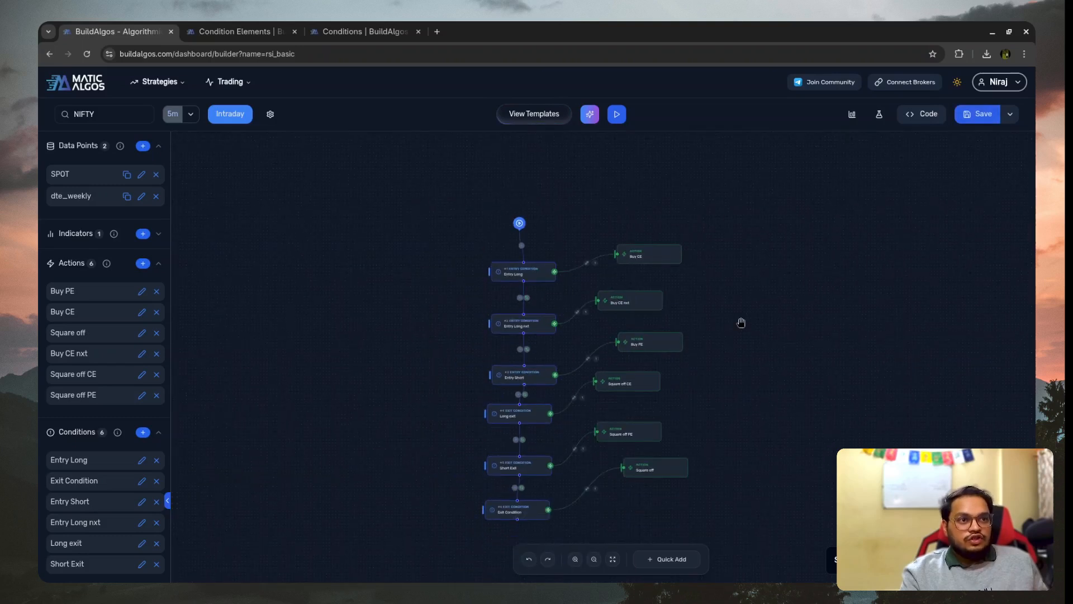
{"action": "scroll", "coordinate": [786, 270], "scroll_direction": "up", "scroll_amount": 2}
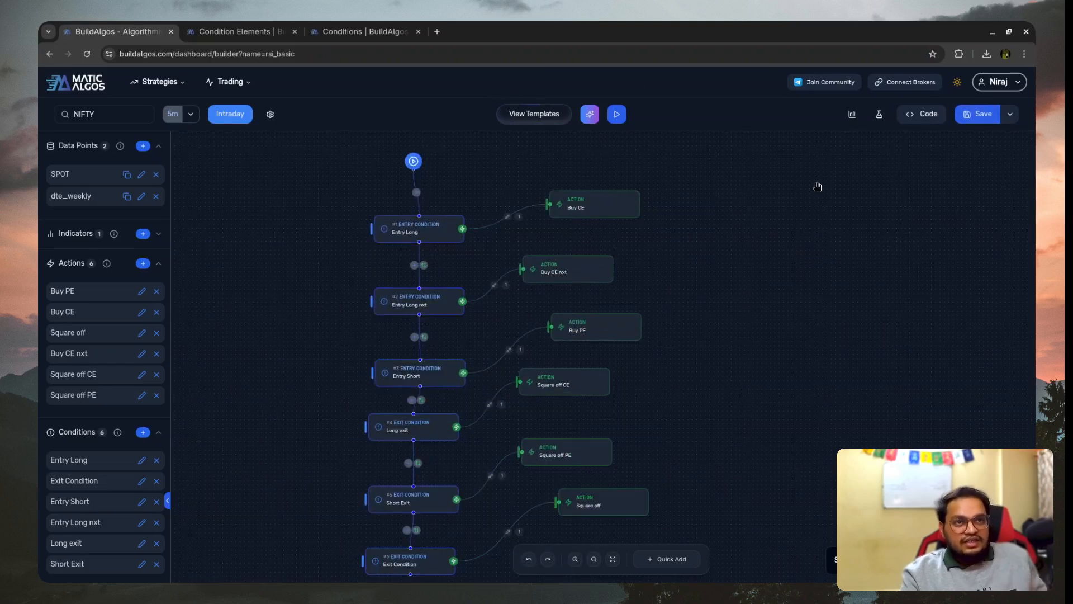
{"action": "scroll", "coordinate": [797, 204], "scroll_direction": "down", "scroll_amount": 3}
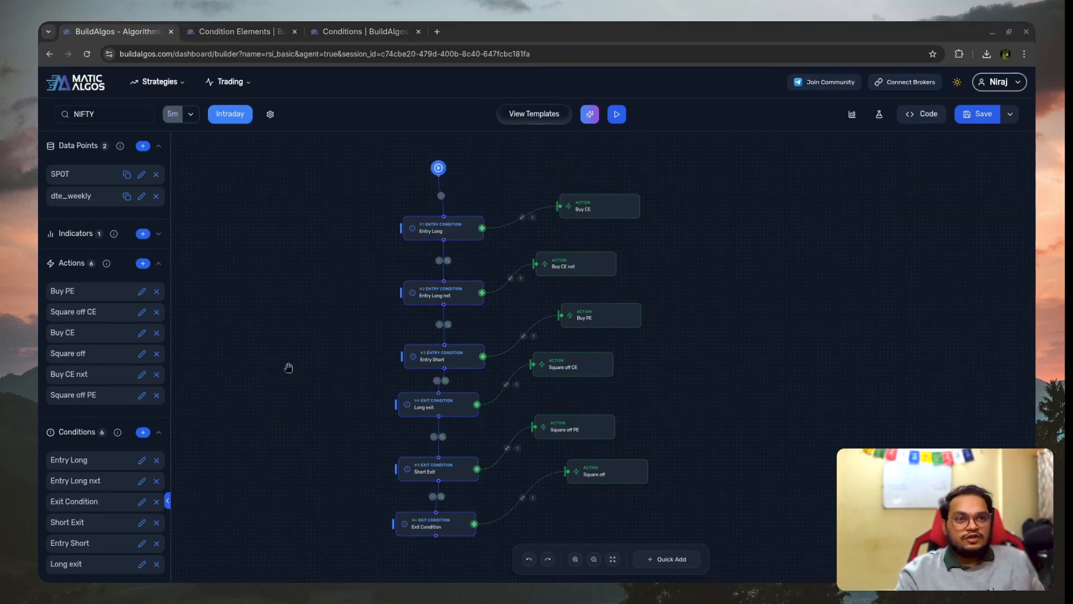
- Start a backtest with the description lines "SL Target 20%", "CE entry 0 dte in nxt" and "PE entry as it is"
{"action": "left_click", "coordinate": [879, 115]}
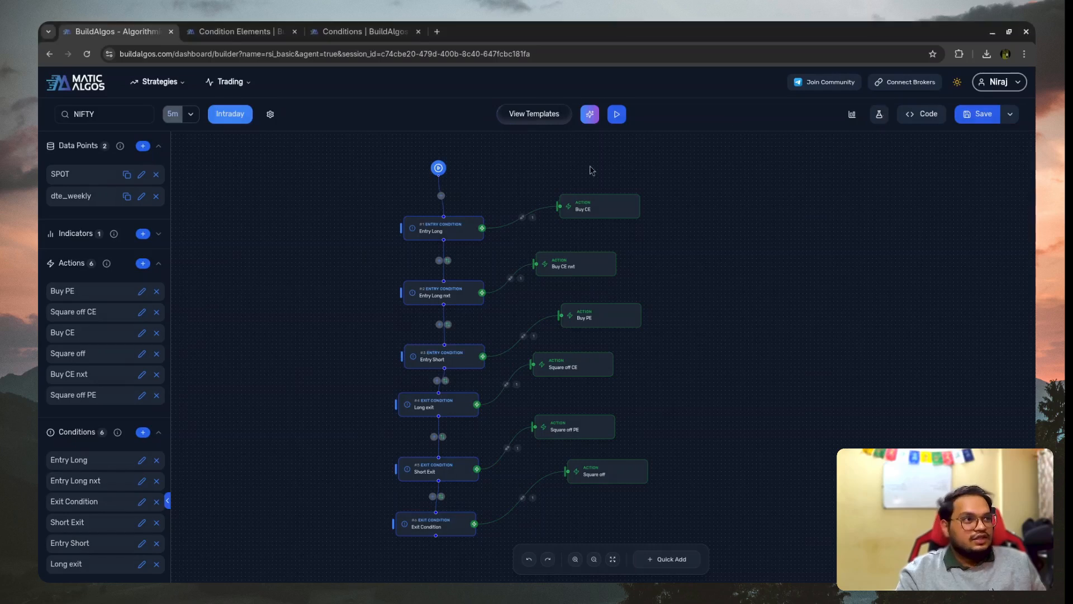
{"action": "left_click", "coordinate": [502, 341]}
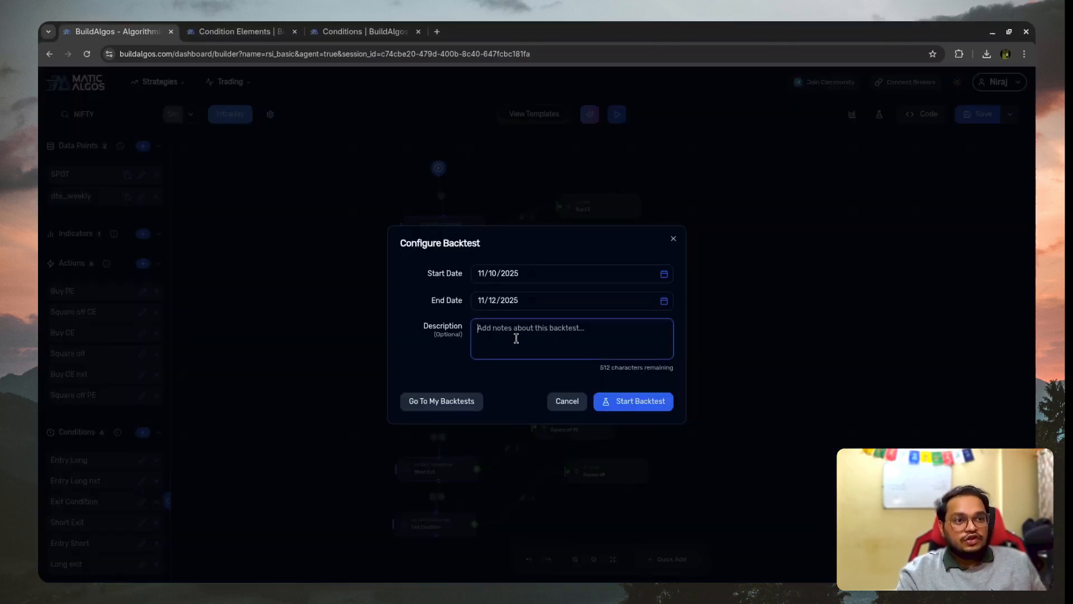
{"action": "type", "text": "SL Target 20%"}
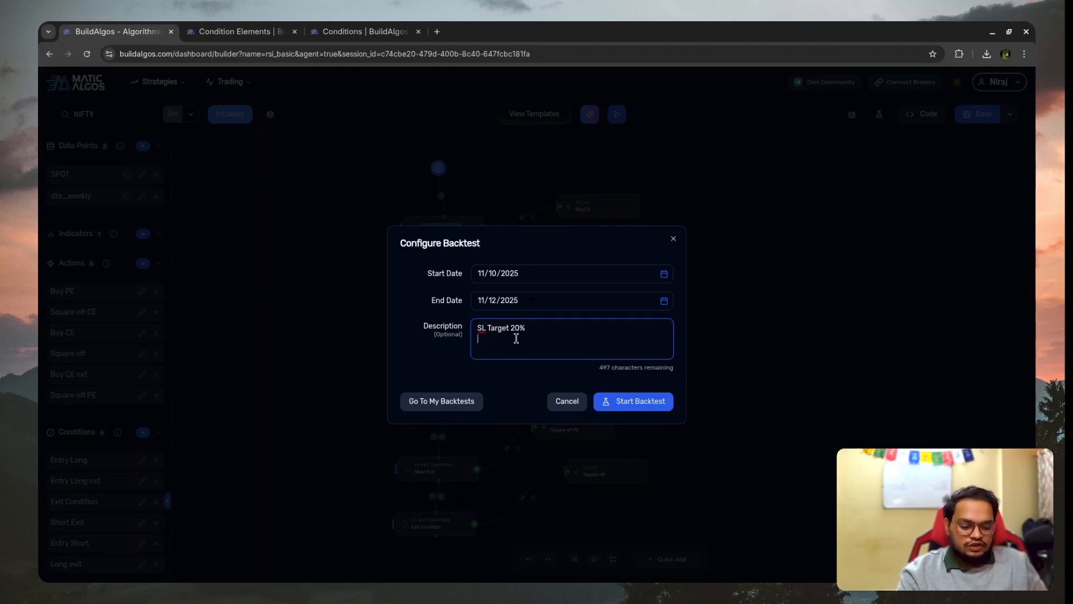
{"action": "type", "text": "entry 0 dte in n"}
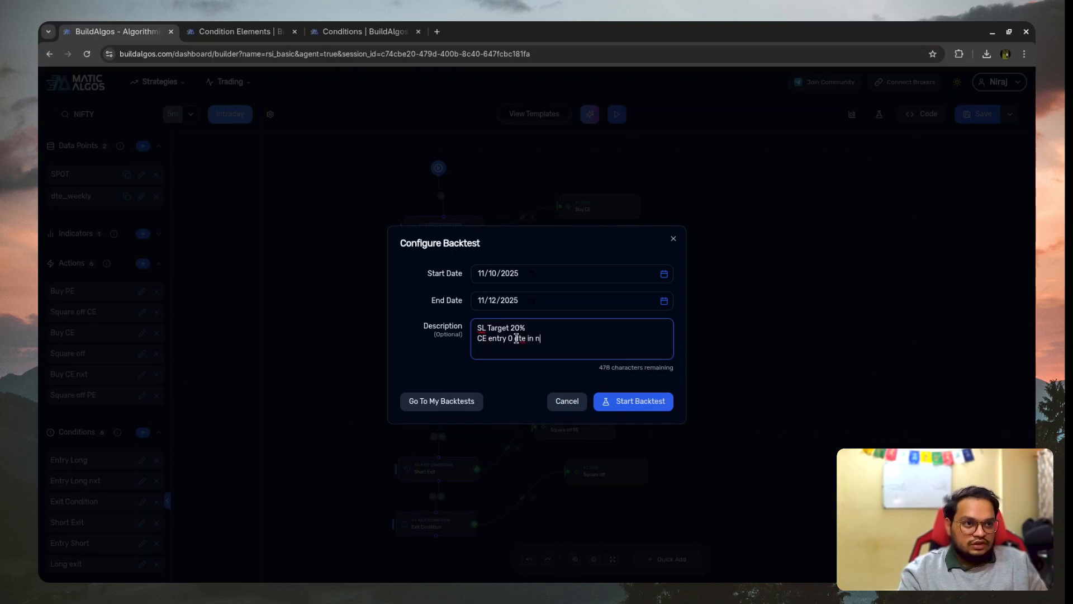
{"action": "type", "text": "entry as it is"}
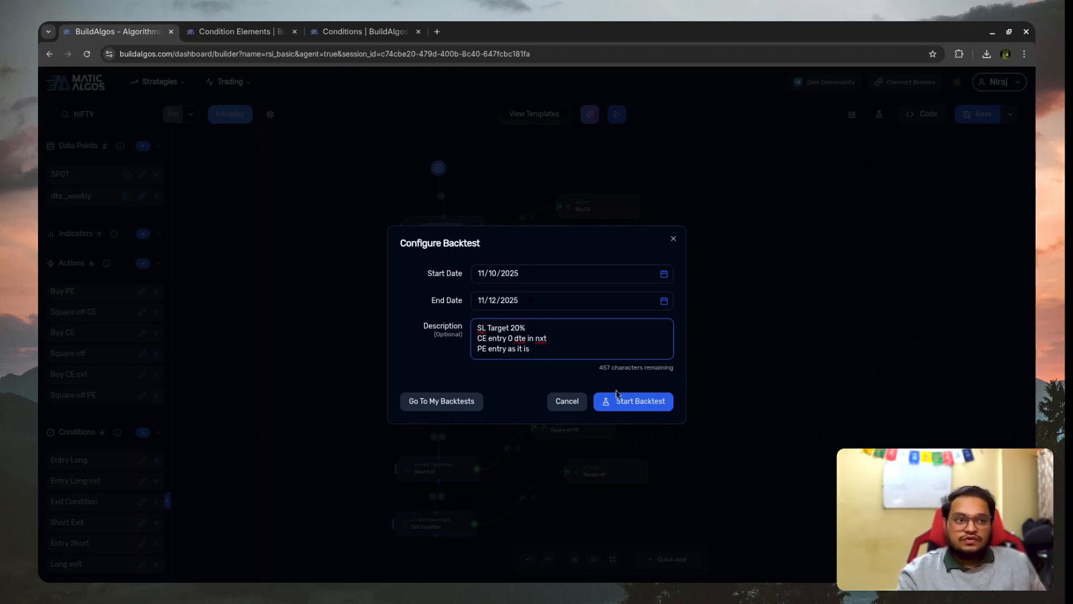
{"action": "left_click", "coordinate": [636, 407]}
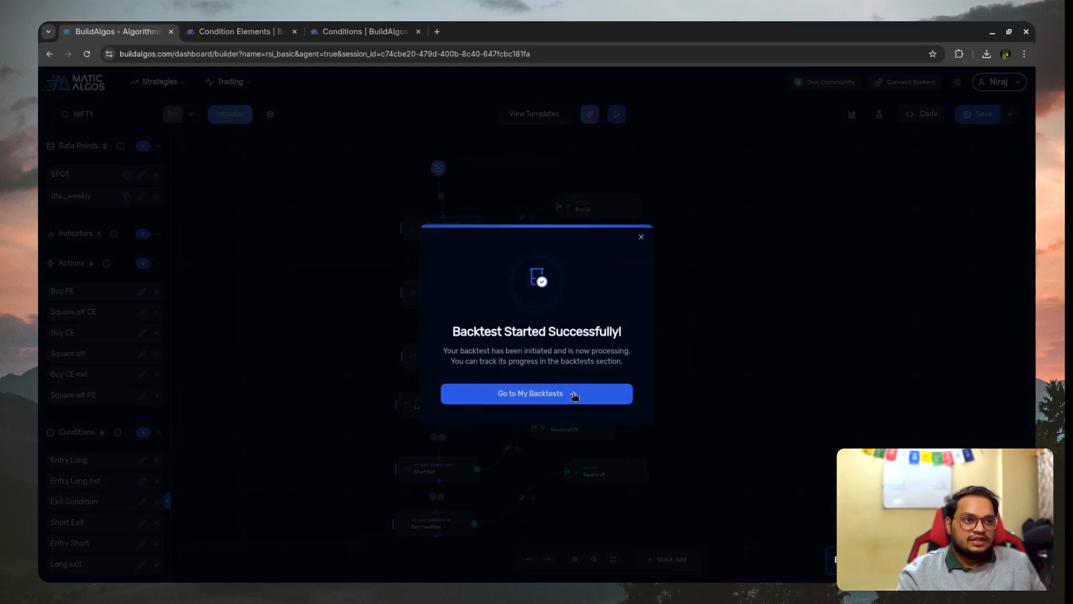
- Go to the backtest reports, check the running rsi_basic backtest's description, and open the completed rsi_basic report
{"action": "left_click", "coordinate": [574, 395]}
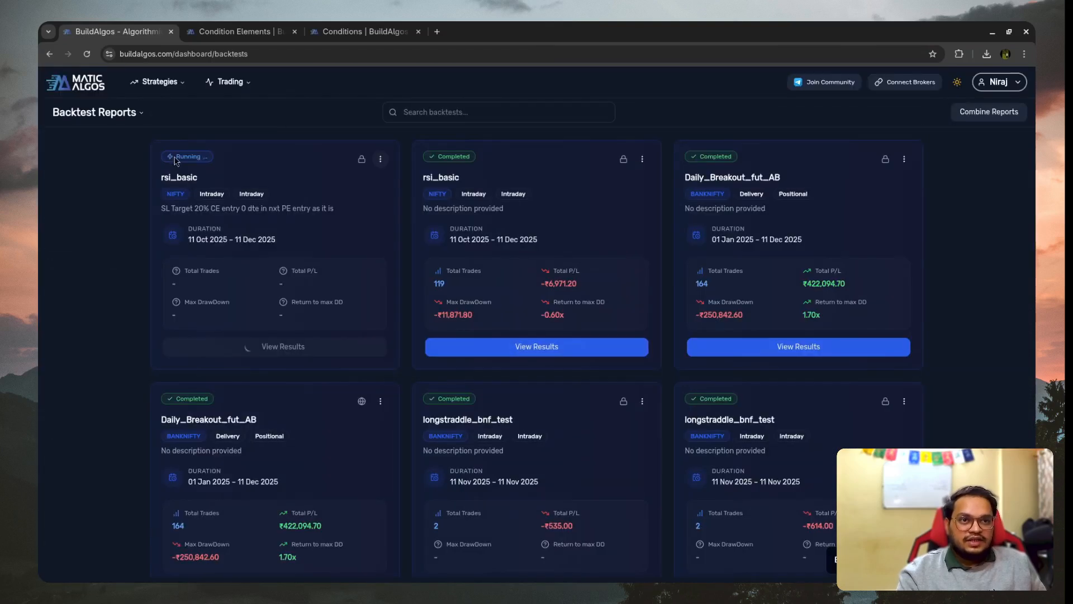
{"action": "left_click_drag", "start_coordinate": [172, 204], "coordinate": [270, 208]}
{"action": "left_click", "coordinate": [195, 220]}
{"action": "left_click_drag", "start_coordinate": [184, 212], "coordinate": [343, 218]}
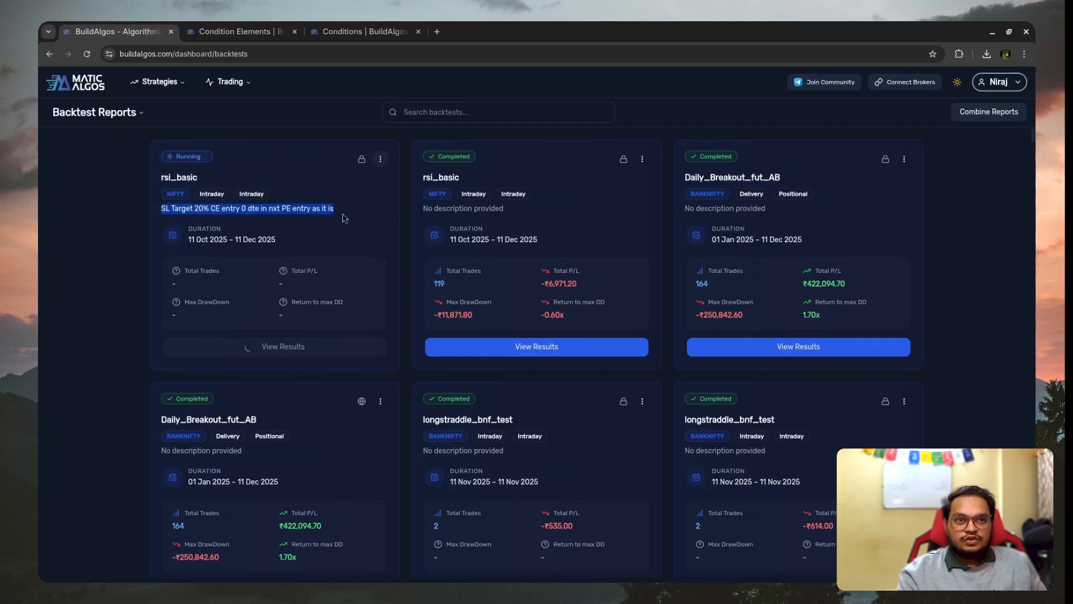
{"action": "left_click", "coordinate": [182, 211]}
{"action": "left_click_drag", "start_coordinate": [166, 208], "coordinate": [311, 209]}
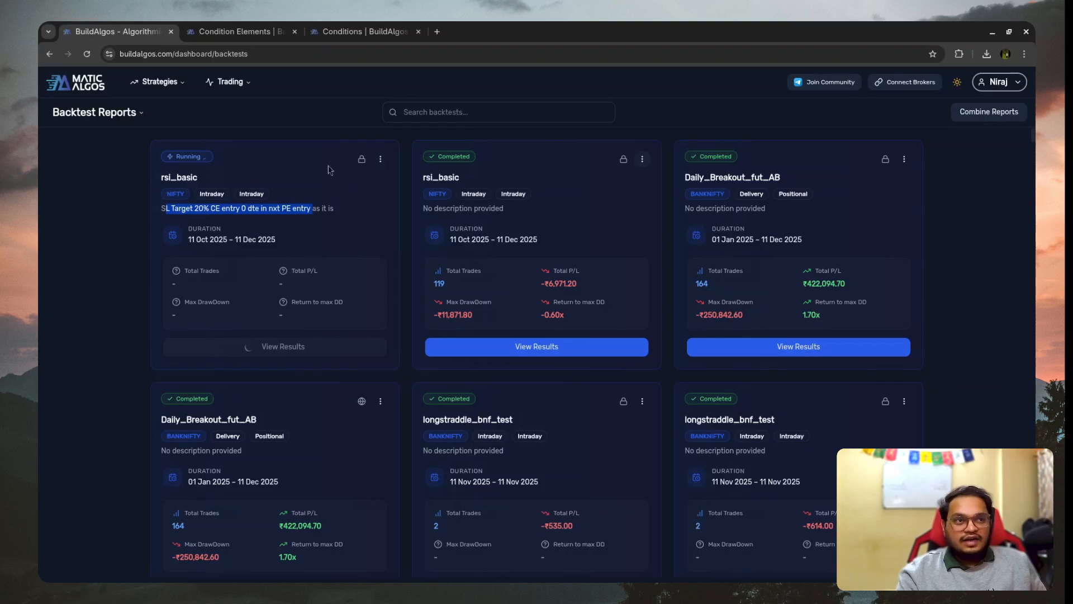
{"action": "left_click", "coordinate": [439, 220]}
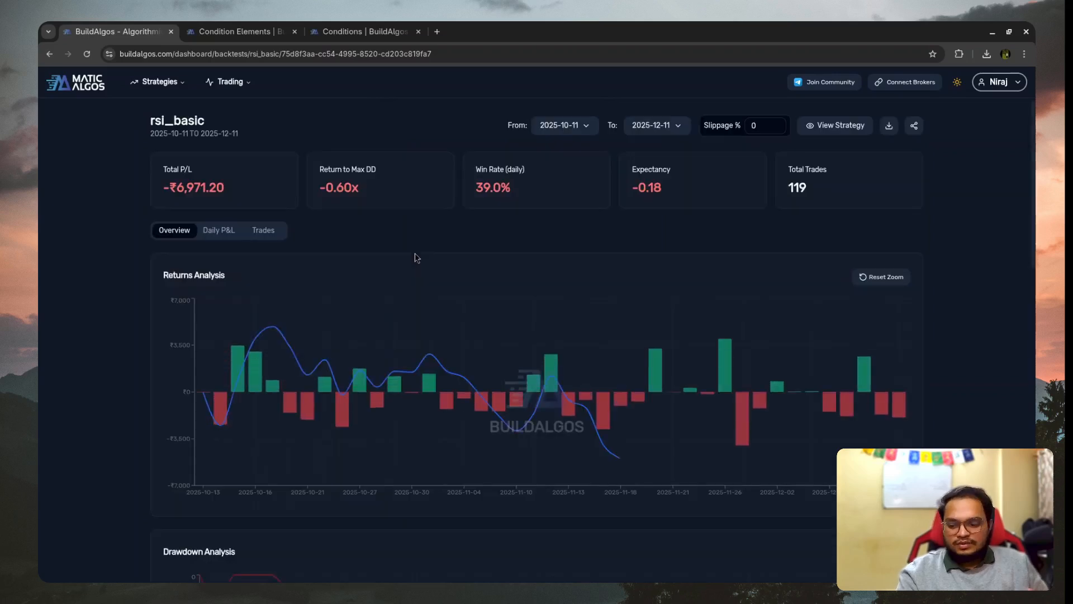
- Look over the 119-trade rsi_basic backtest report, and return to the list of backtest reports
{"action": "scroll", "coordinate": [782, 221], "scroll_direction": "down", "scroll_amount": 1}
{"action": "scroll", "coordinate": [774, 232], "scroll_direction": "up", "scroll_amount": 1}
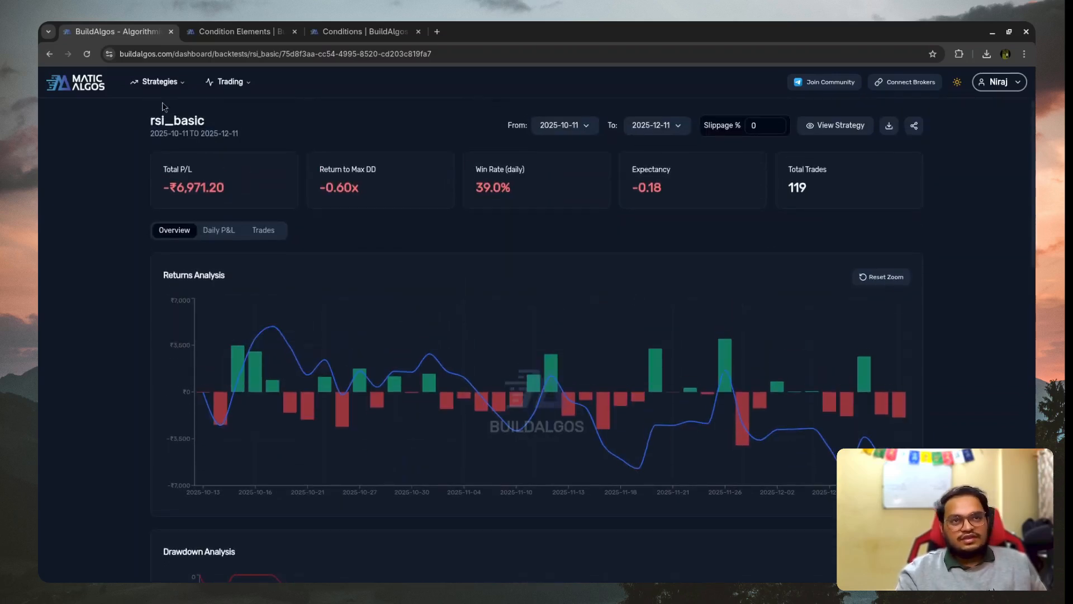
{"action": "left_click", "coordinate": [168, 82]}
{"action": "left_click", "coordinate": [169, 164]}
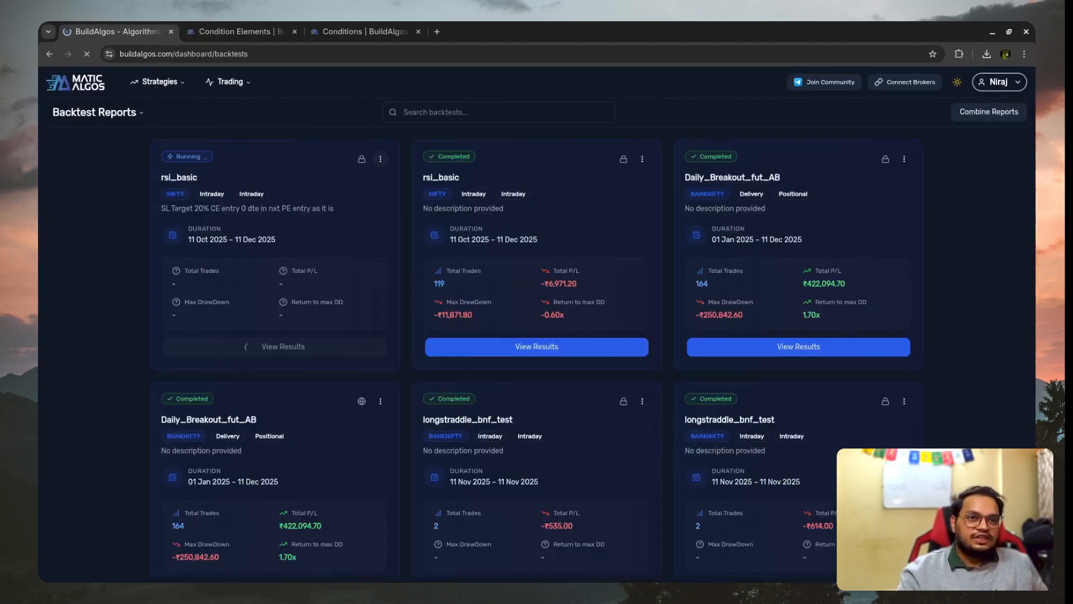
- Open the rsi_basic report for the backtest described as "SL Target 20%" and review its summary figures and returns chart
{"action": "left_click", "coordinate": [522, 261]}
{"action": "scroll", "coordinate": [575, 299], "scroll_direction": "down", "scroll_amount": 2}
{"action": "scroll", "coordinate": [782, 324], "scroll_direction": "up", "scroll_amount": 2}
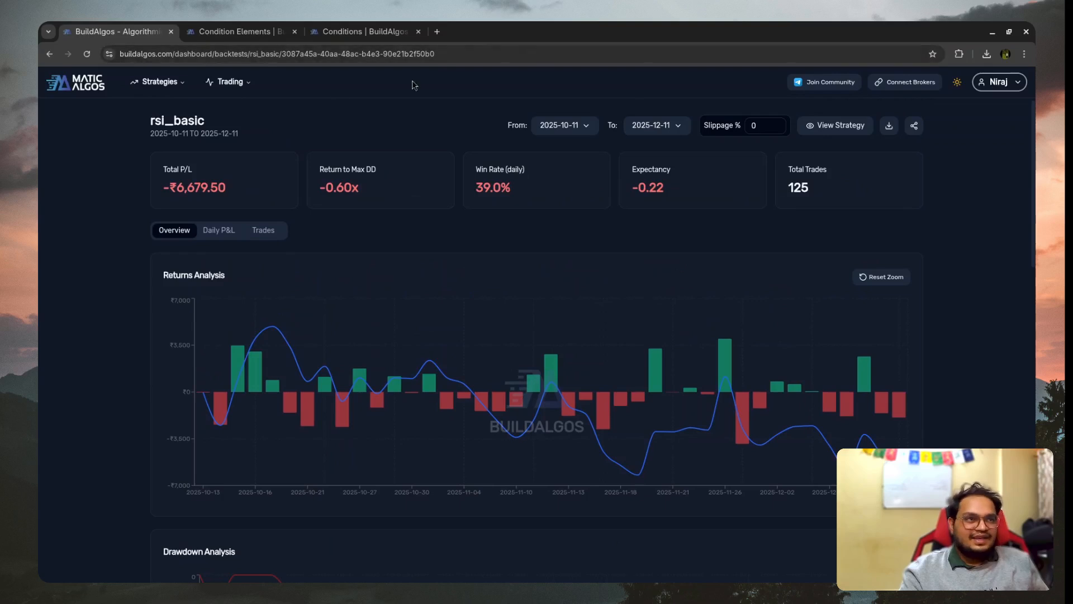
{"action": "left_click", "coordinate": [49, 54]}
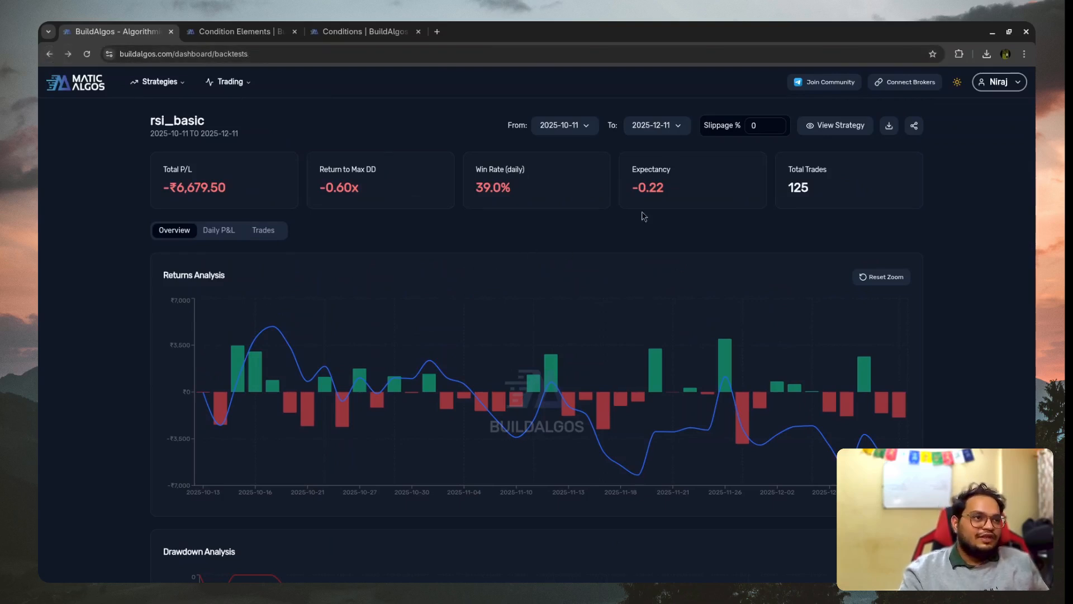
{"action": "key", "text": "alt+Right"}
{"action": "scroll", "coordinate": [401, 290], "scroll_direction": "down", "scroll_amount": 15}
{"action": "scroll", "coordinate": [400, 290], "scroll_direction": "up", "scroll_amount": 15}
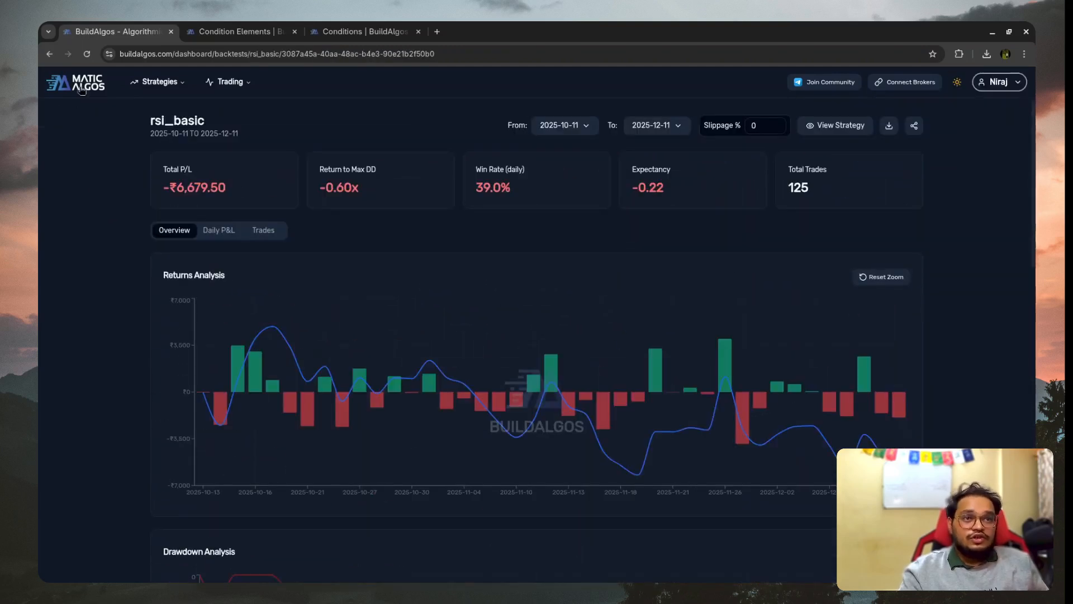
- Return to the backtest reports and combine the two rsi_basic backtests under the name combined_rsi_test
{"action": "left_click", "coordinate": [49, 53]}
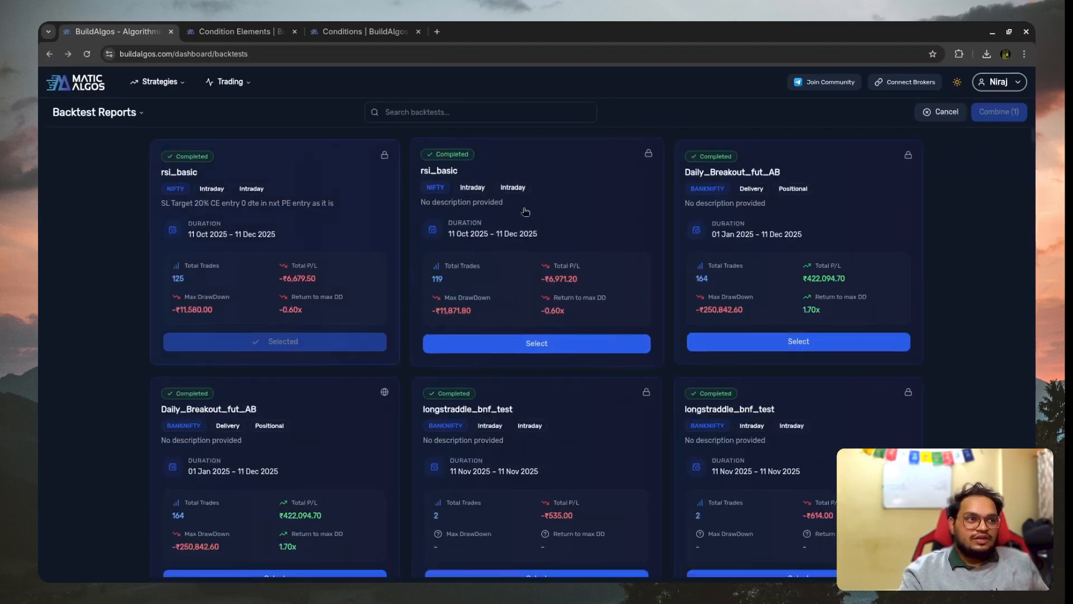
{"action": "left_click", "coordinate": [480, 211]}
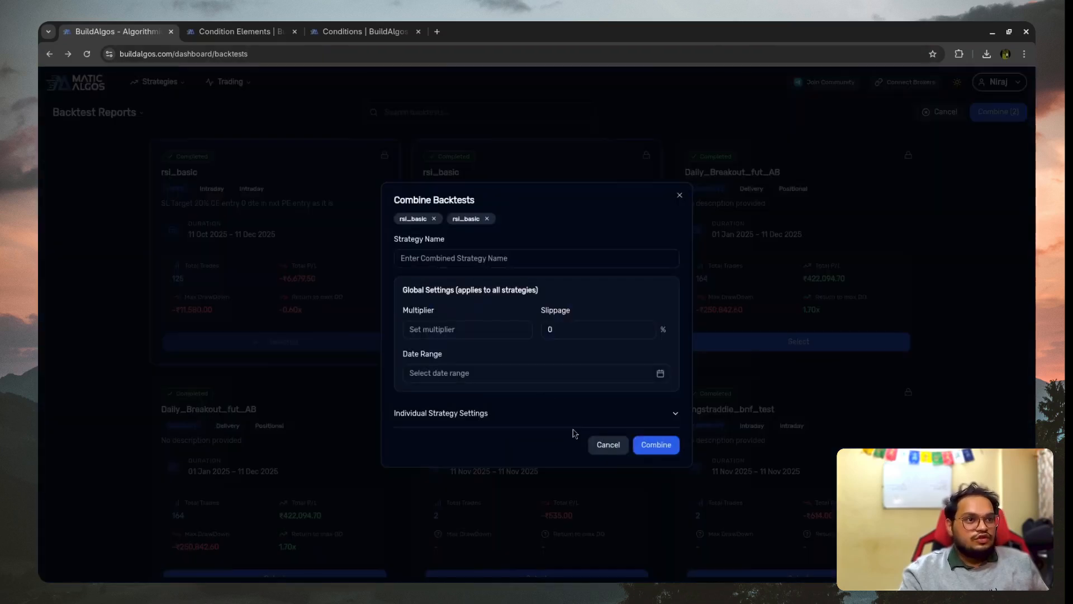
{"action": "left_click", "coordinate": [440, 260]}
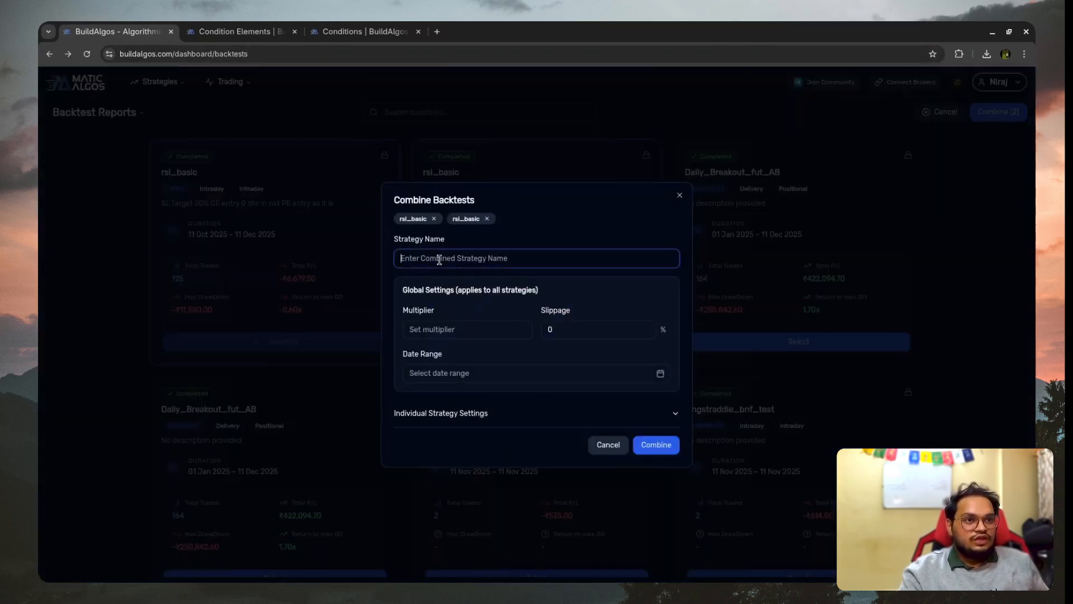
{"action": "type", "text": "combined_rsi_test"}
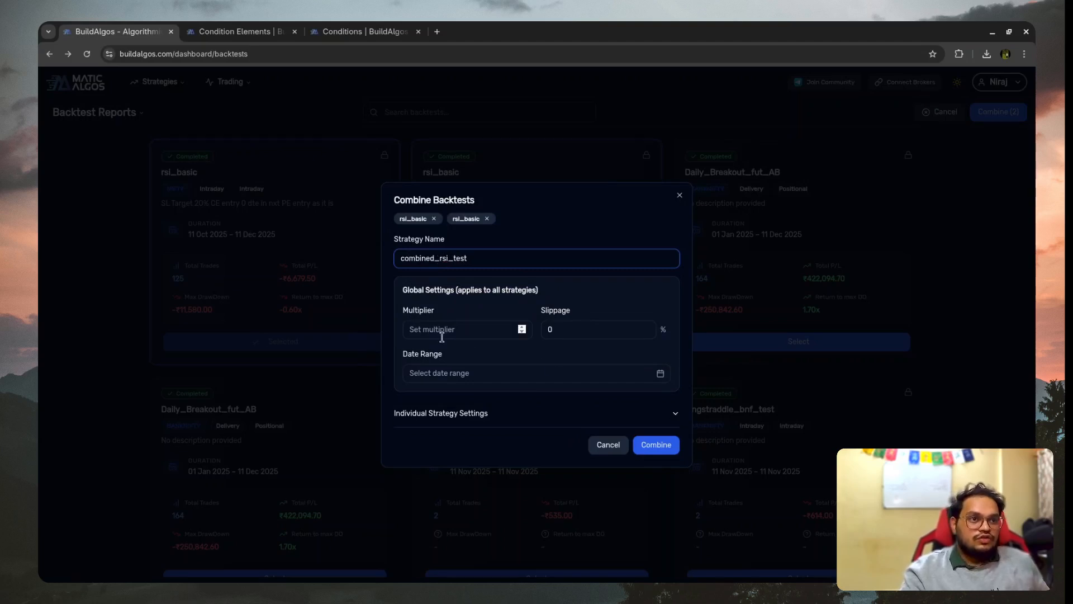
{"action": "left_click", "coordinate": [455, 417]}
{"action": "scroll", "coordinate": [565, 408], "scroll_direction": "down", "scroll_amount": 3}
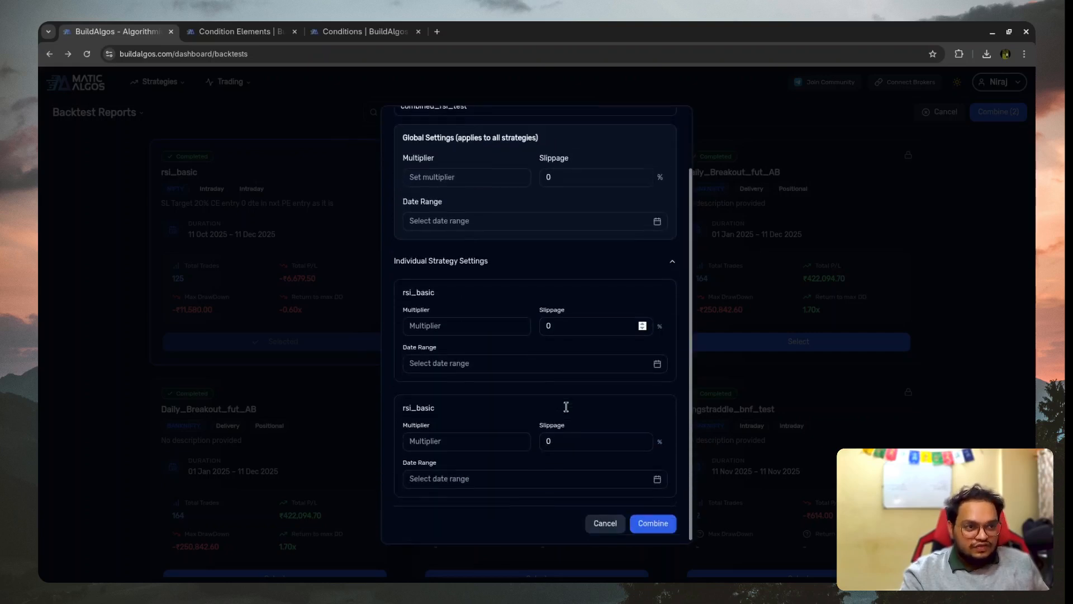
{"action": "left_click", "coordinate": [652, 521]}
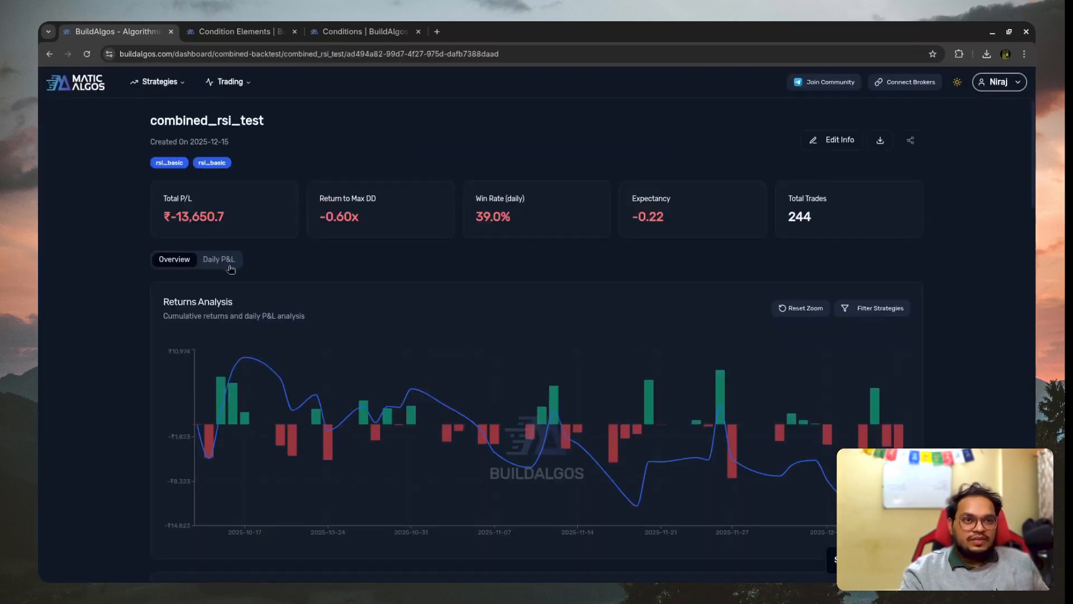
- Examine the combined report's drawdown analysis, per-strategy metrics comparison and monthly returns, including the October breakdown
{"action": "scroll", "coordinate": [771, 257], "scroll_direction": "down", "scroll_amount": 3}
{"action": "scroll", "coordinate": [567, 304], "scroll_direction": "down", "scroll_amount": 15}
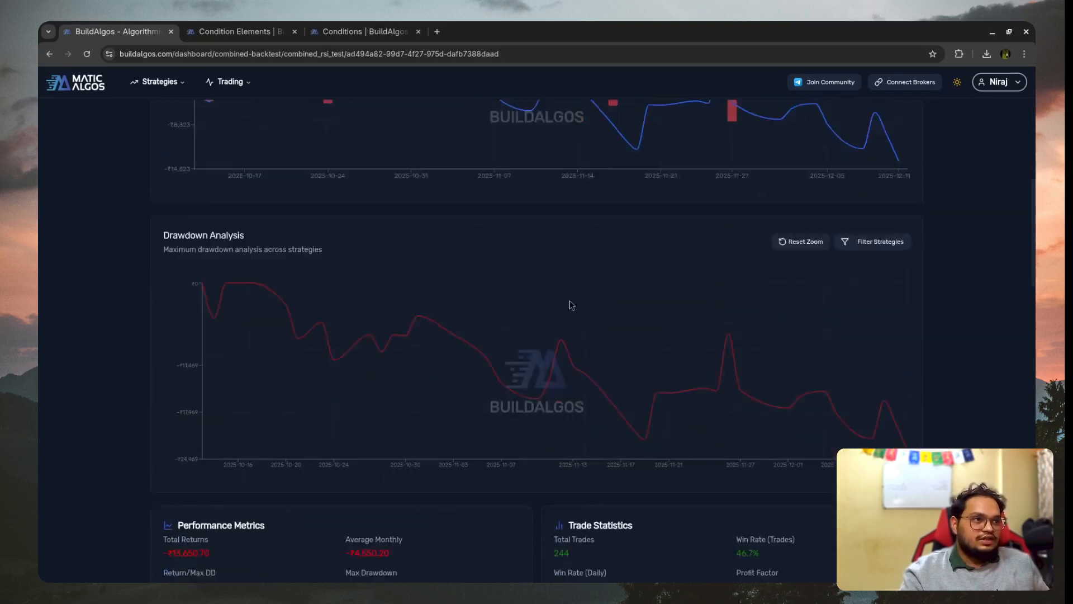
{"action": "scroll", "coordinate": [514, 315], "scroll_direction": "down", "scroll_amount": 8}
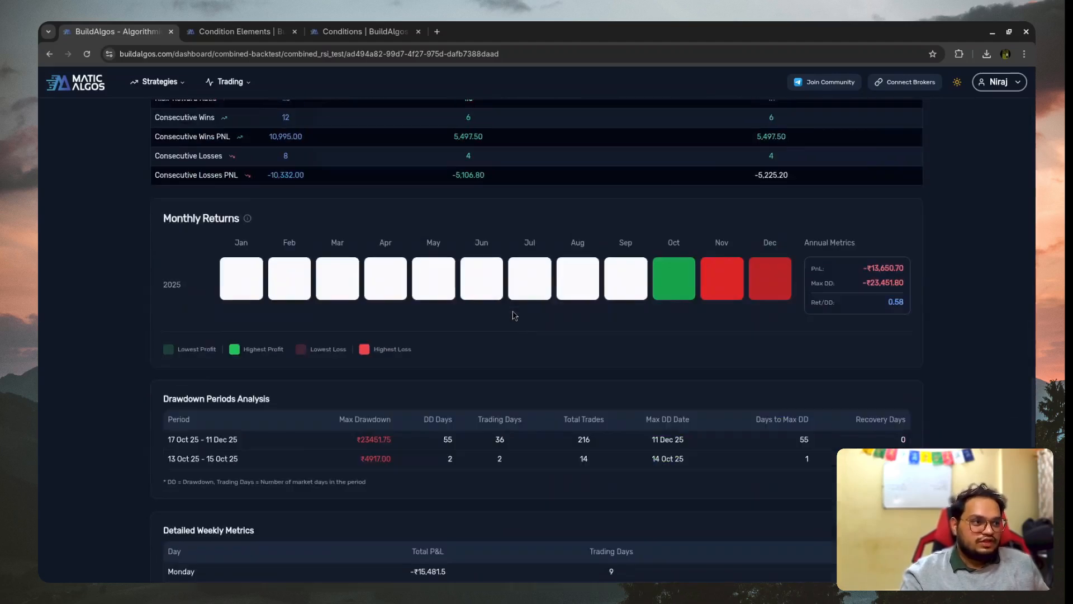
{"action": "scroll", "coordinate": [668, 237], "scroll_direction": "up", "scroll_amount": 6}
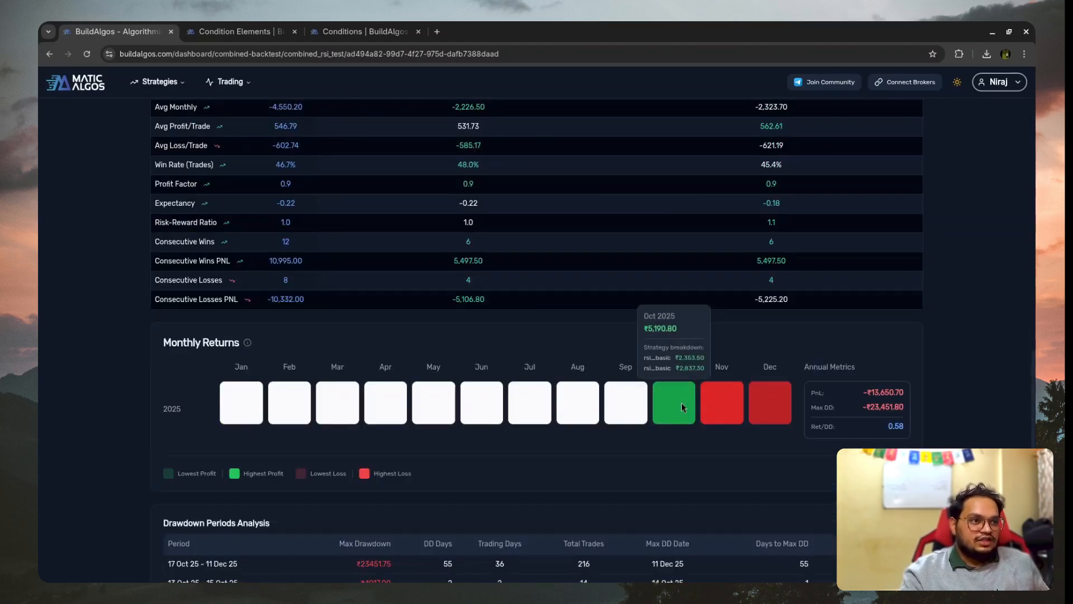
{"action": "scroll", "coordinate": [340, 302], "scroll_direction": "up", "scroll_amount": 3}
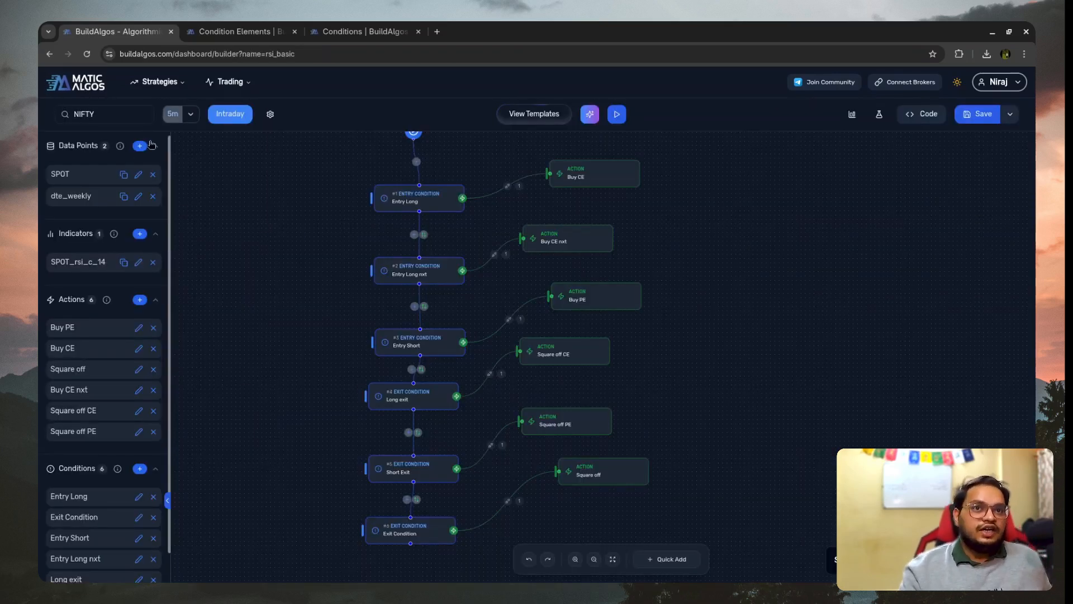
- In the rsi_basic strategy builder, ask the BuildAlgos Agent to summarize the strategy, and get its message field ready for a question
{"action": "left_click", "coordinate": [147, 153]}
{"action": "left_click", "coordinate": [149, 155]}
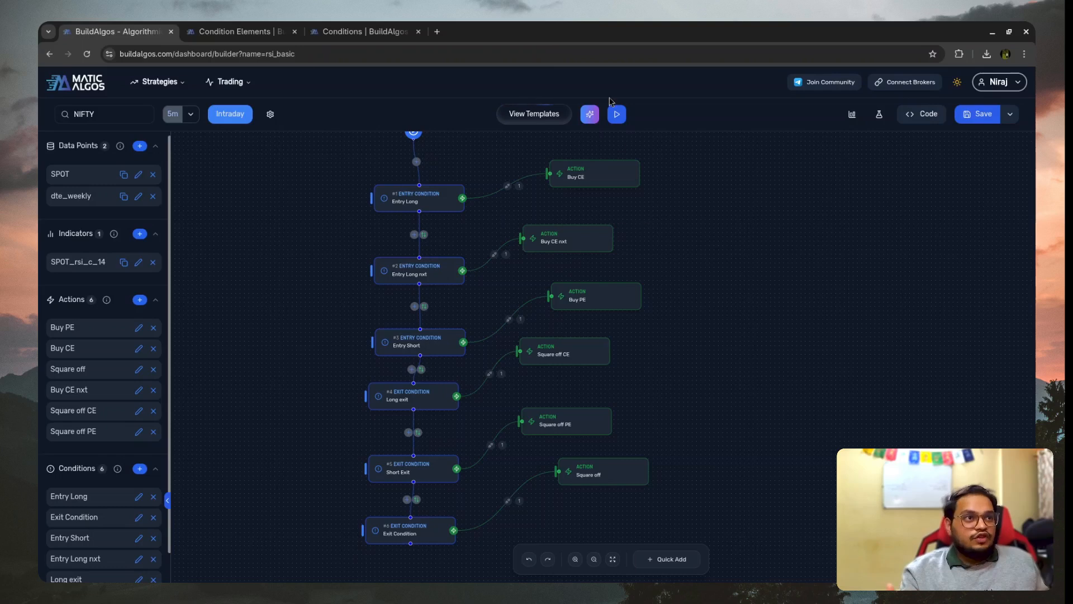
{"action": "left_click", "coordinate": [591, 114]}
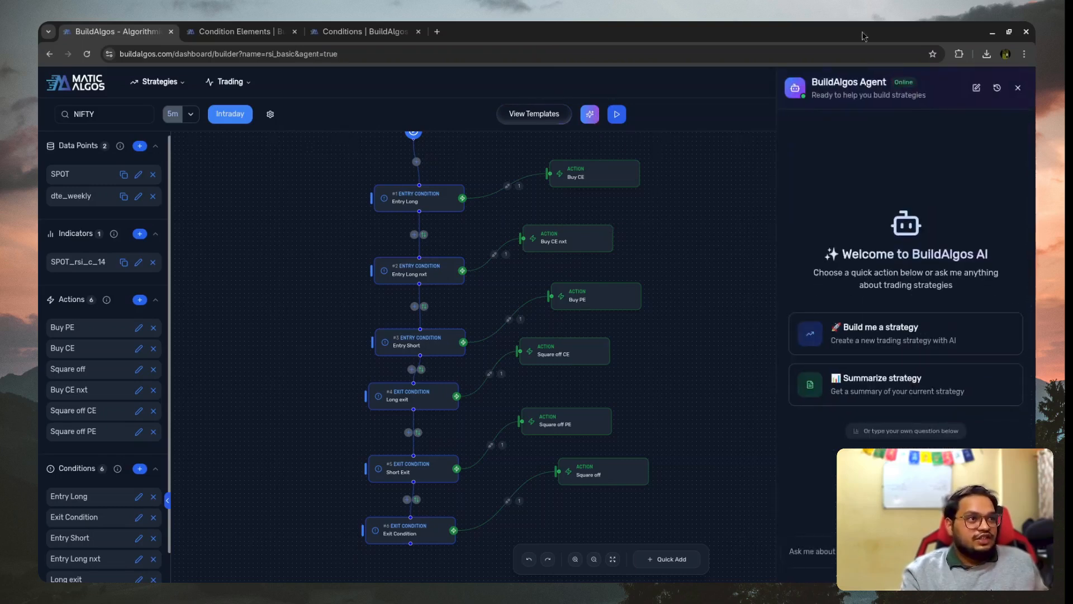
{"action": "left_click", "coordinate": [871, 552]}
{"action": "left_click", "coordinate": [877, 394]}
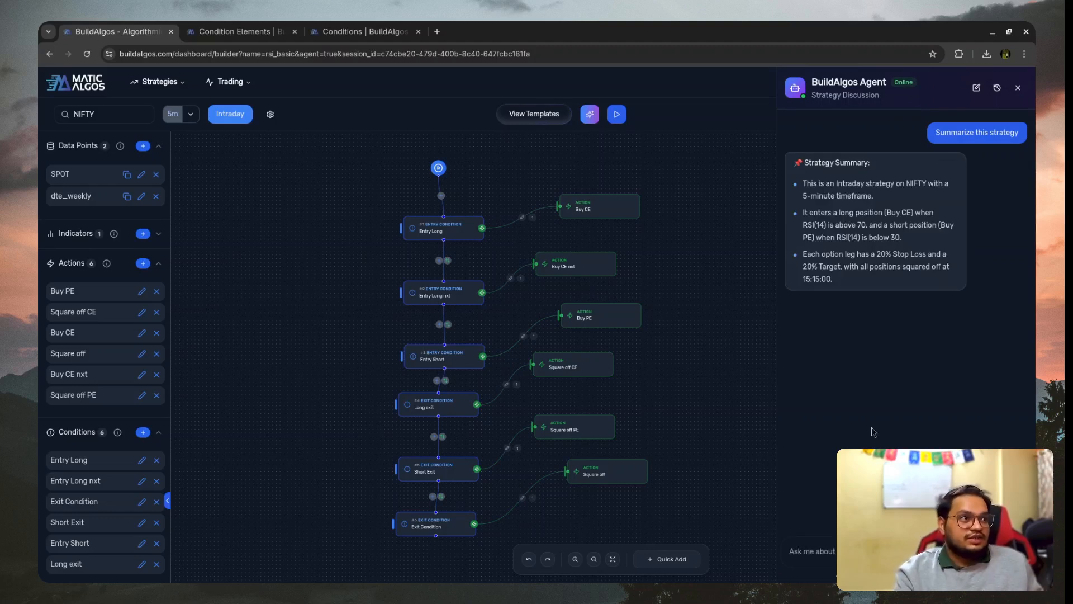
{"action": "left_click", "coordinate": [823, 557]}
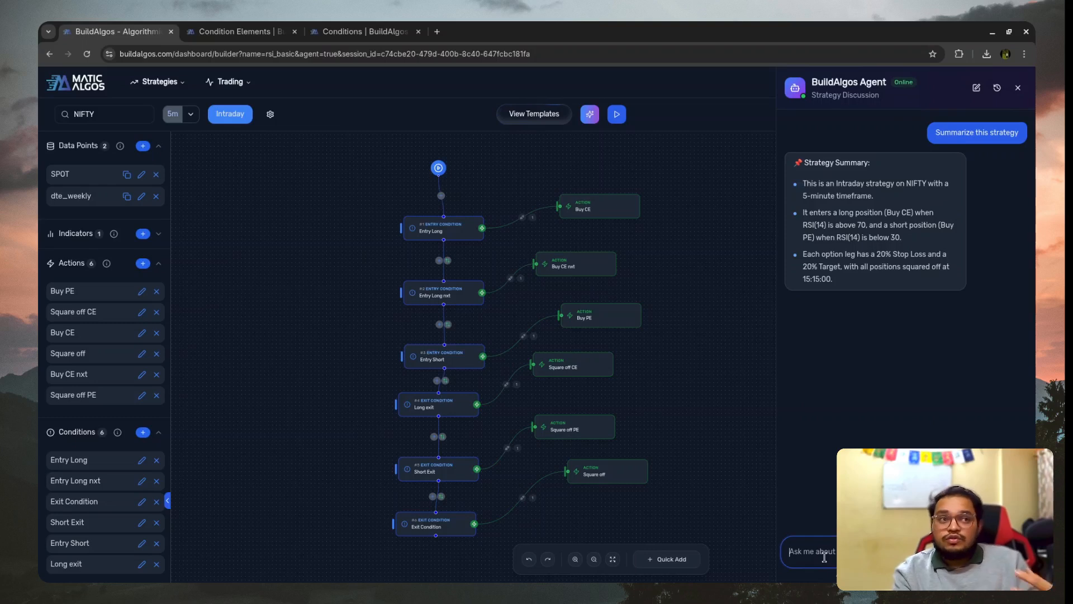